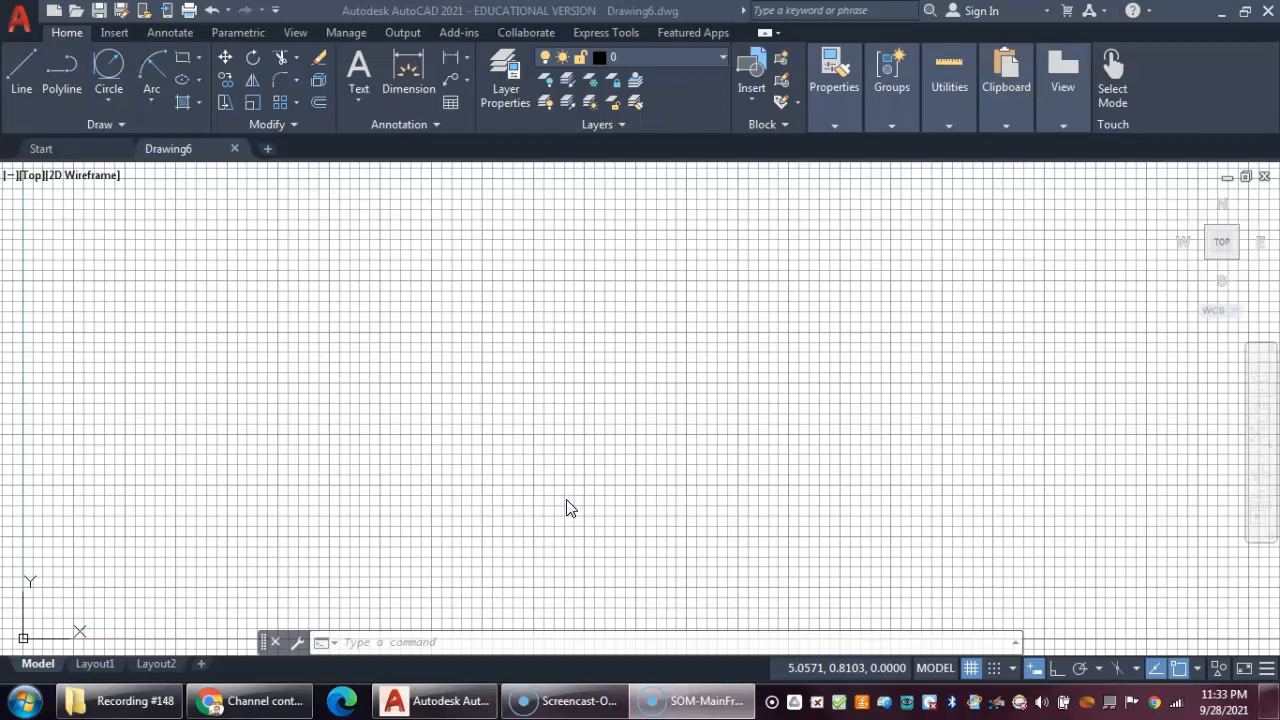
- Set the drawing limits with the lower left corner at 0,0 and the upper right corner at 24,18
click(517, 443)
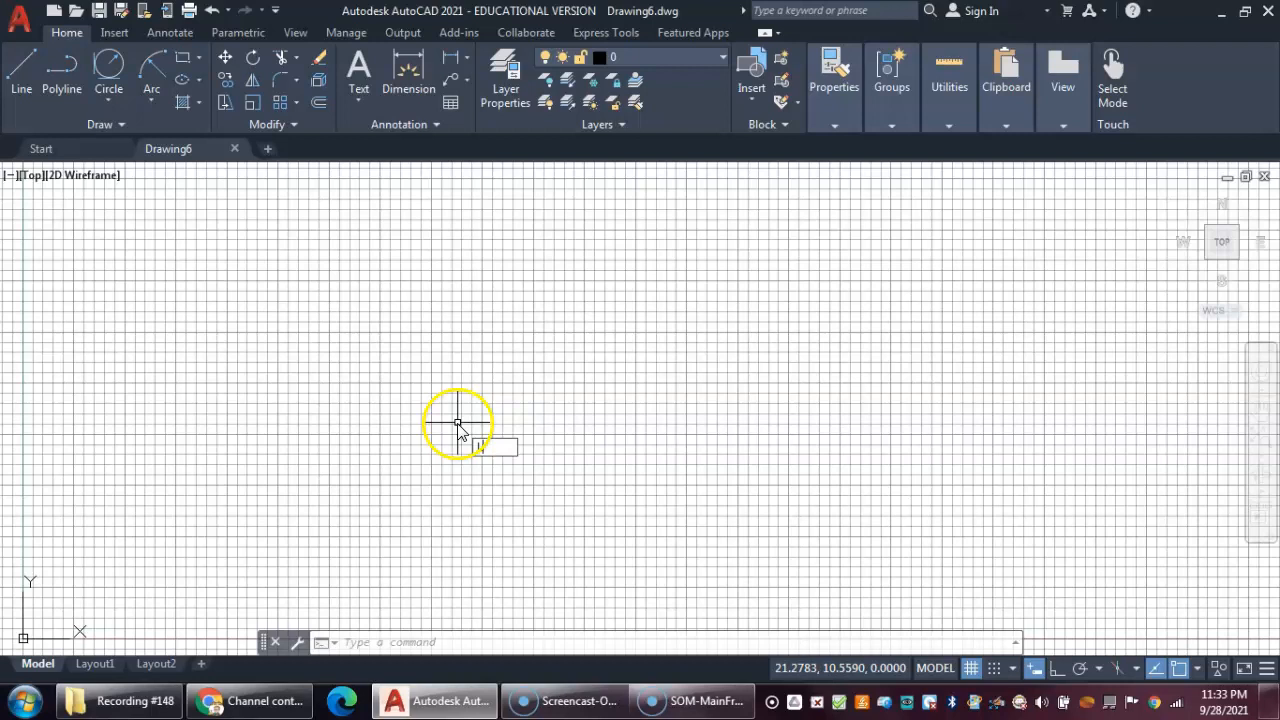
text(LIMITS)
key(Return)
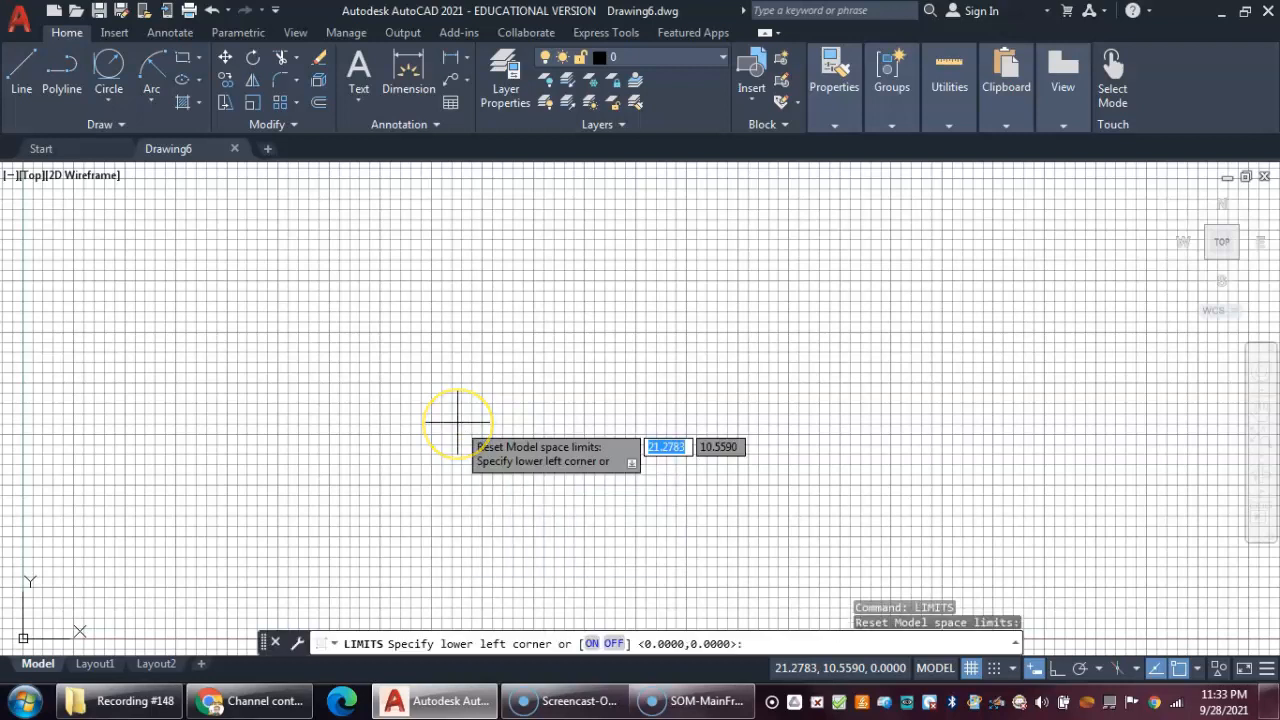
text(0)
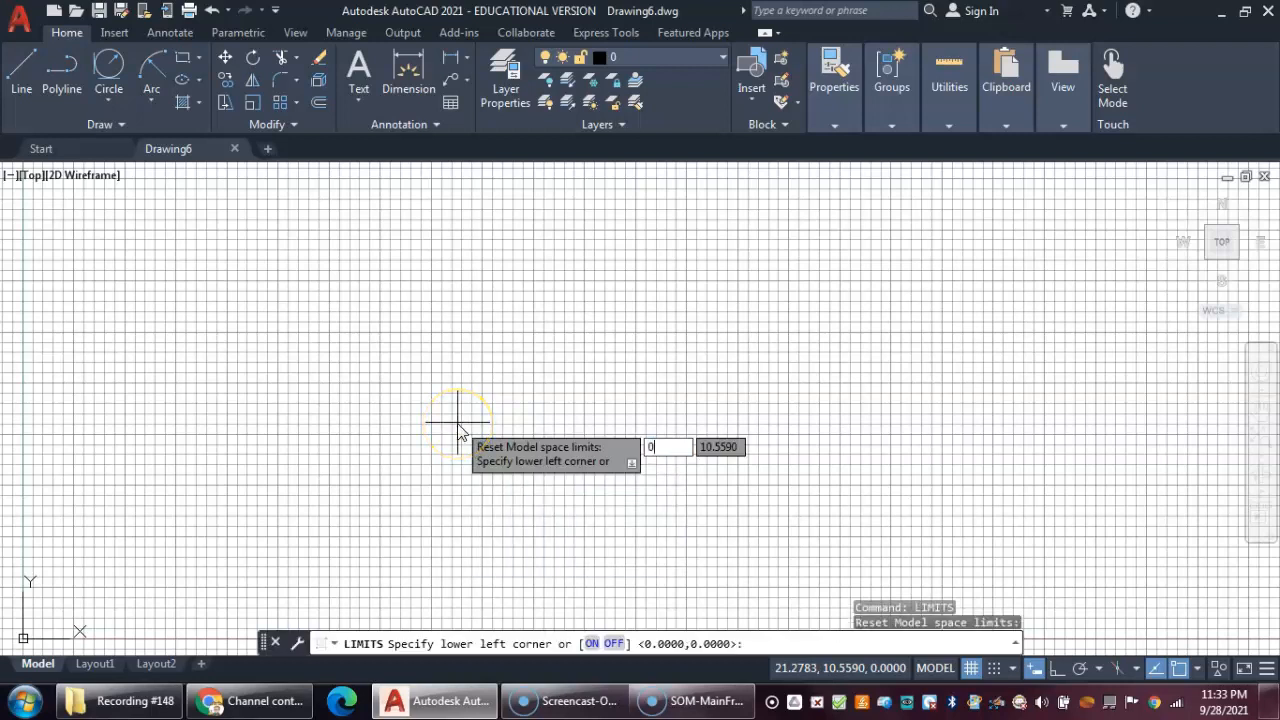
key(Tab)
text(0)
key(Return)
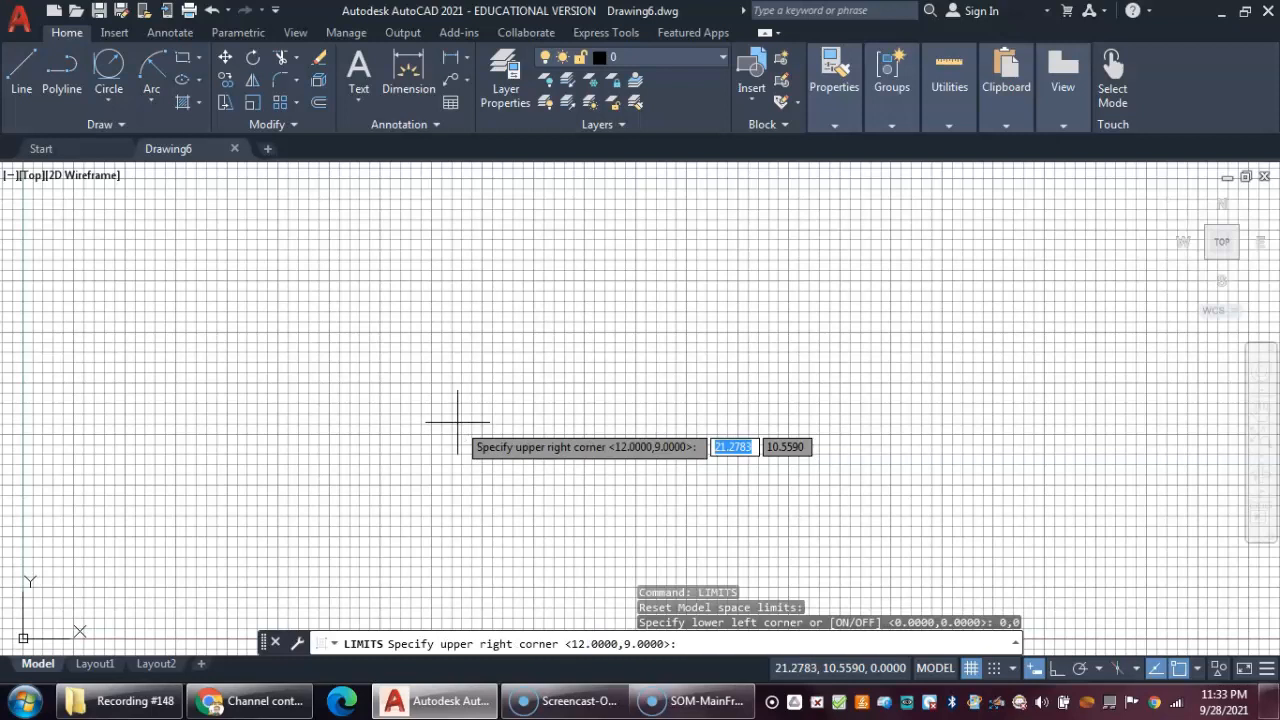
text(24)
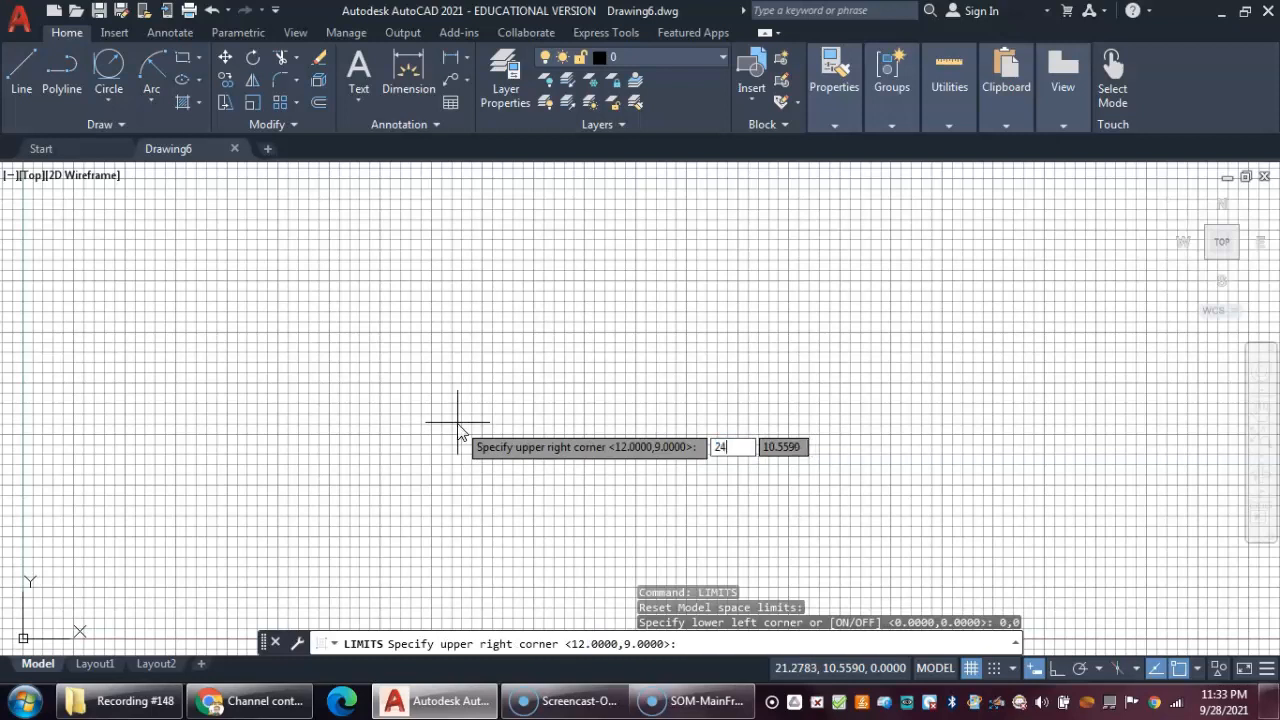
key(Tab)
text(18)
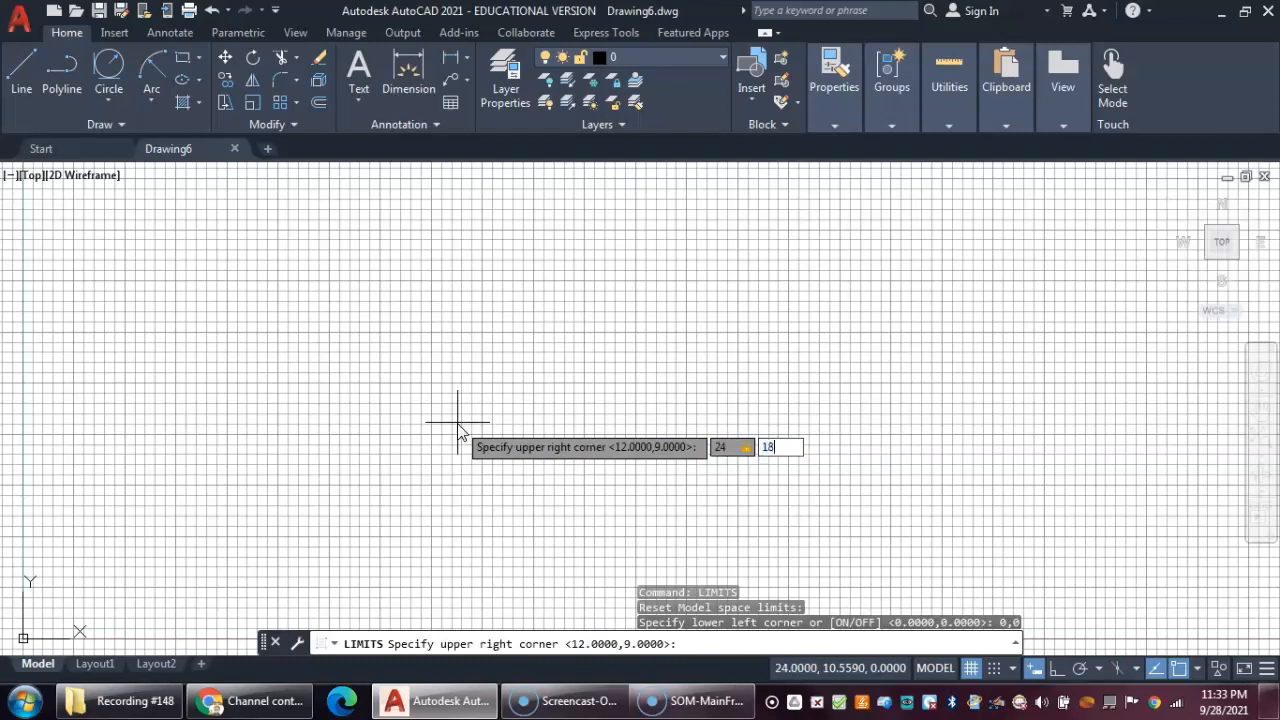
key(Return)
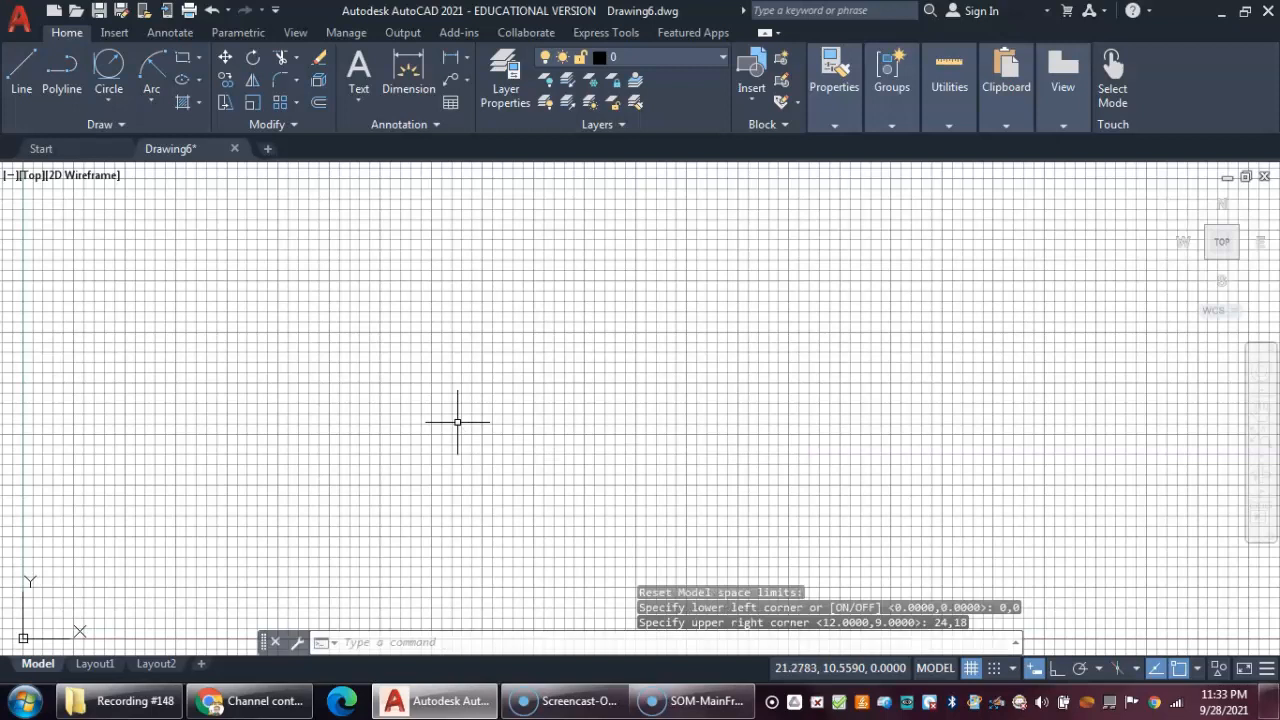
- Zoom to display the whole drawing limits and adjust the view around the origin
text(z)
key(Return)
text(a)
key(Return)
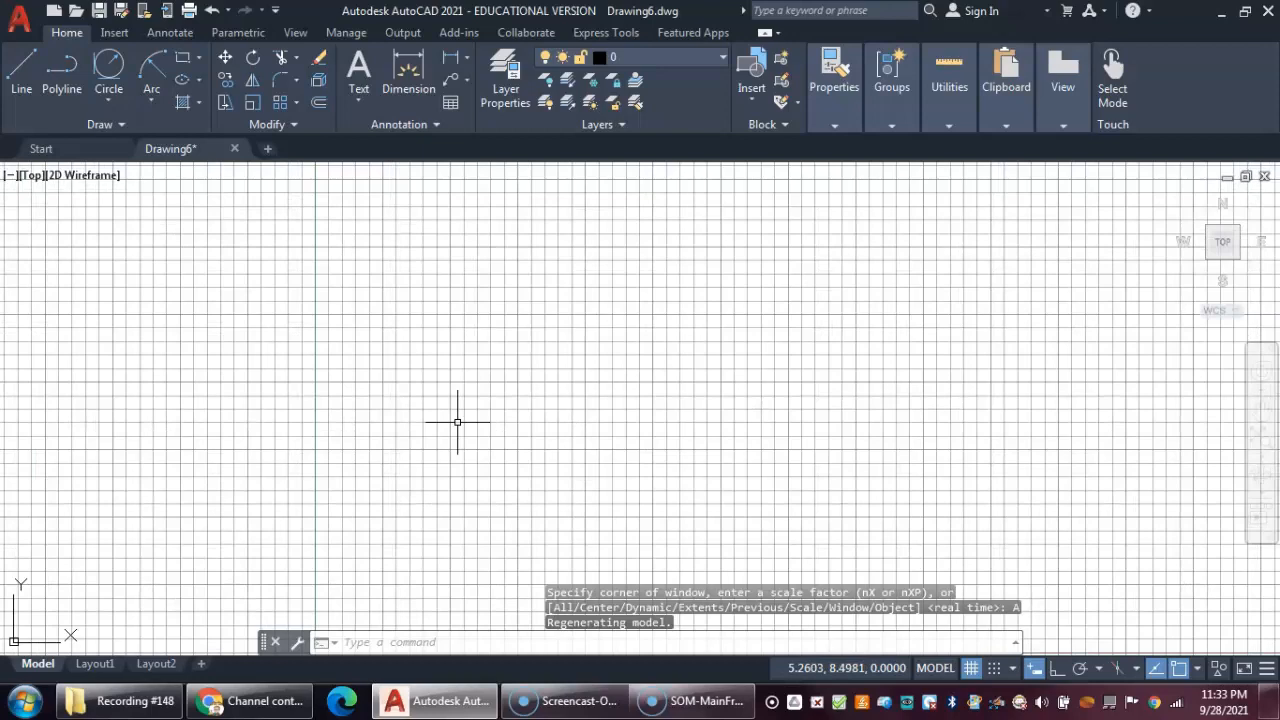
scroll(460, 429, down, 2)
scroll(230, 518, up, 3)
scroll(226, 519, down, 1)
mouse_move(223, 518)
middle_down()
mouse_move(363, 391)
mouse_move(349, 423)
middle_up()
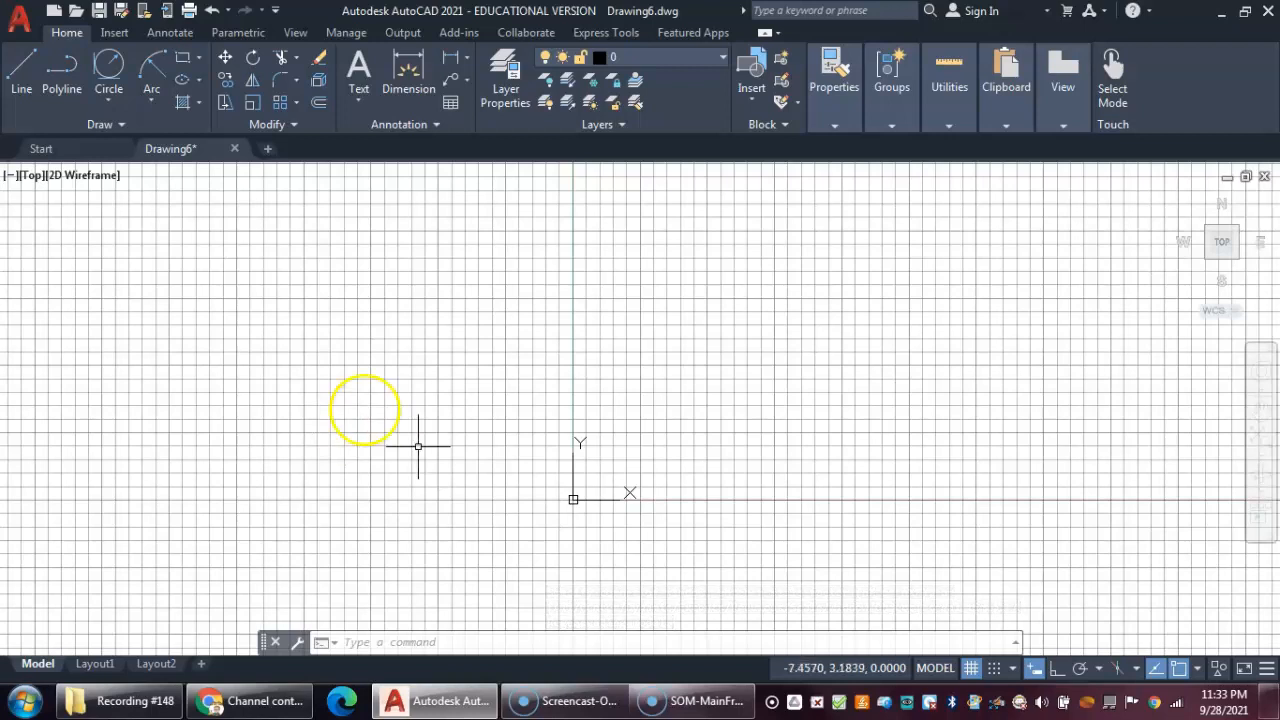
- Open the snap settings, turn Snap on and switch the snap type to PolarSnap with a polar distance of .5
click(1013, 668)
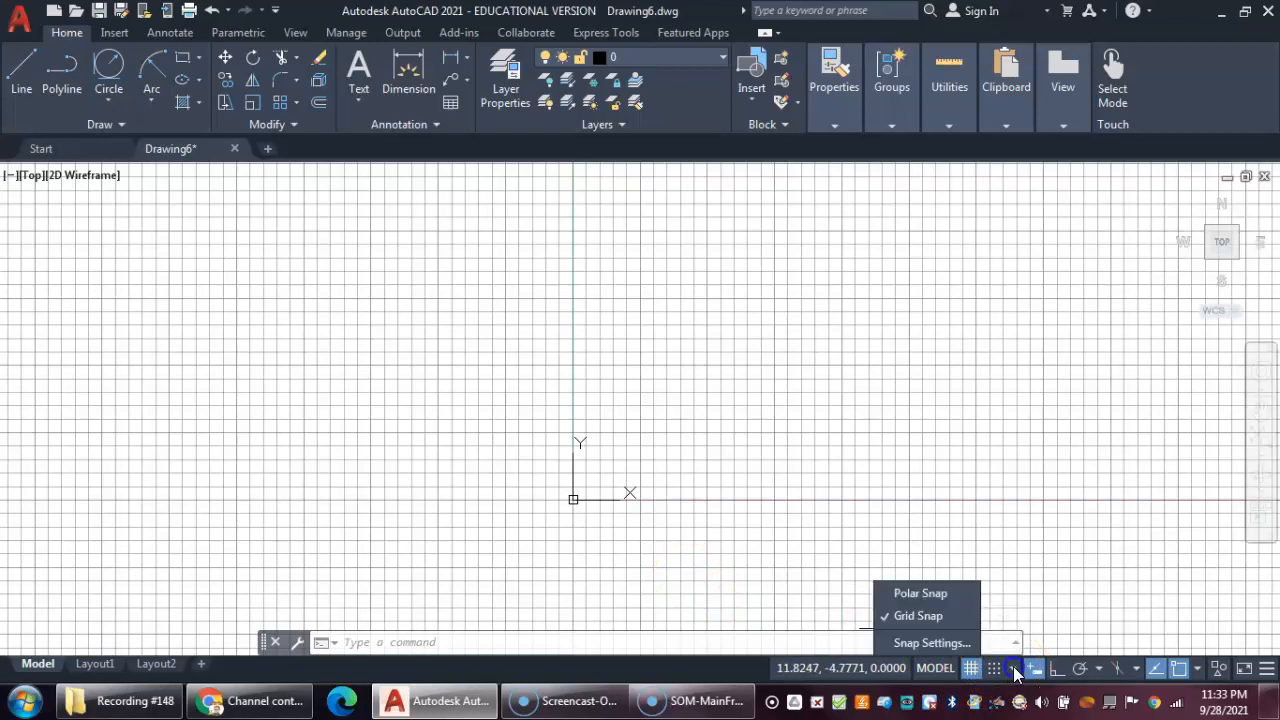
click(917, 645)
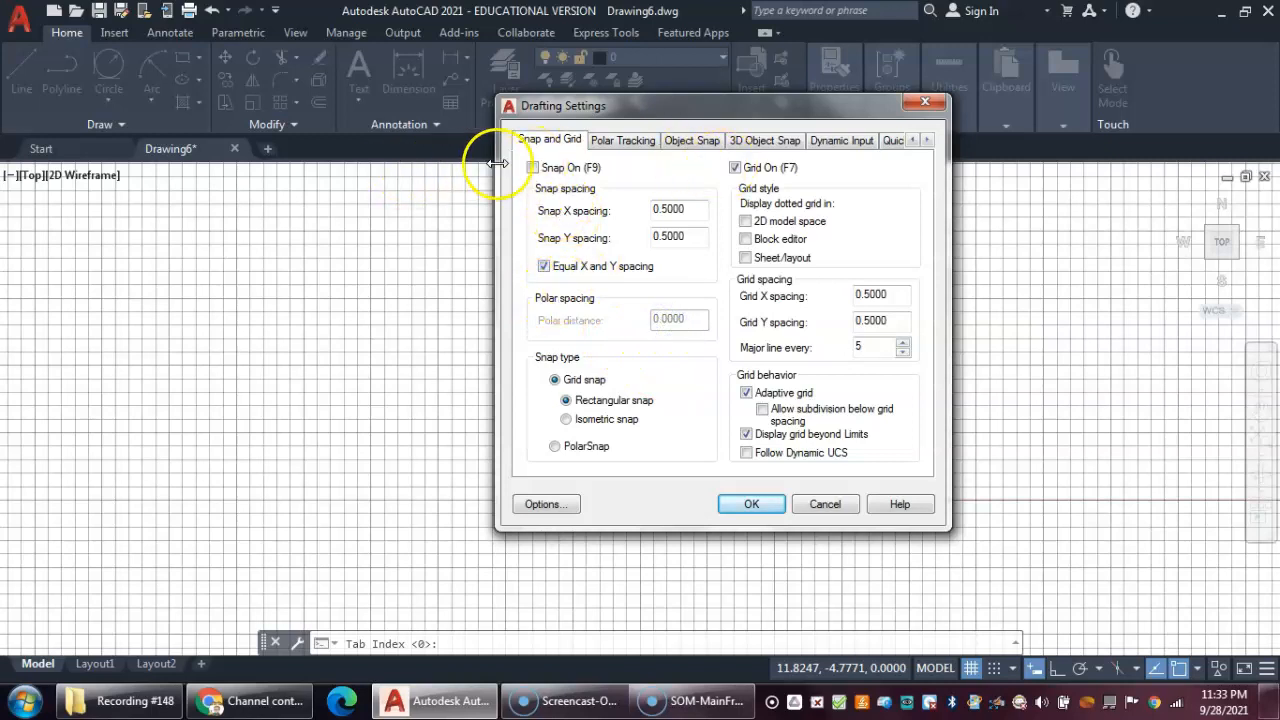
click(534, 168)
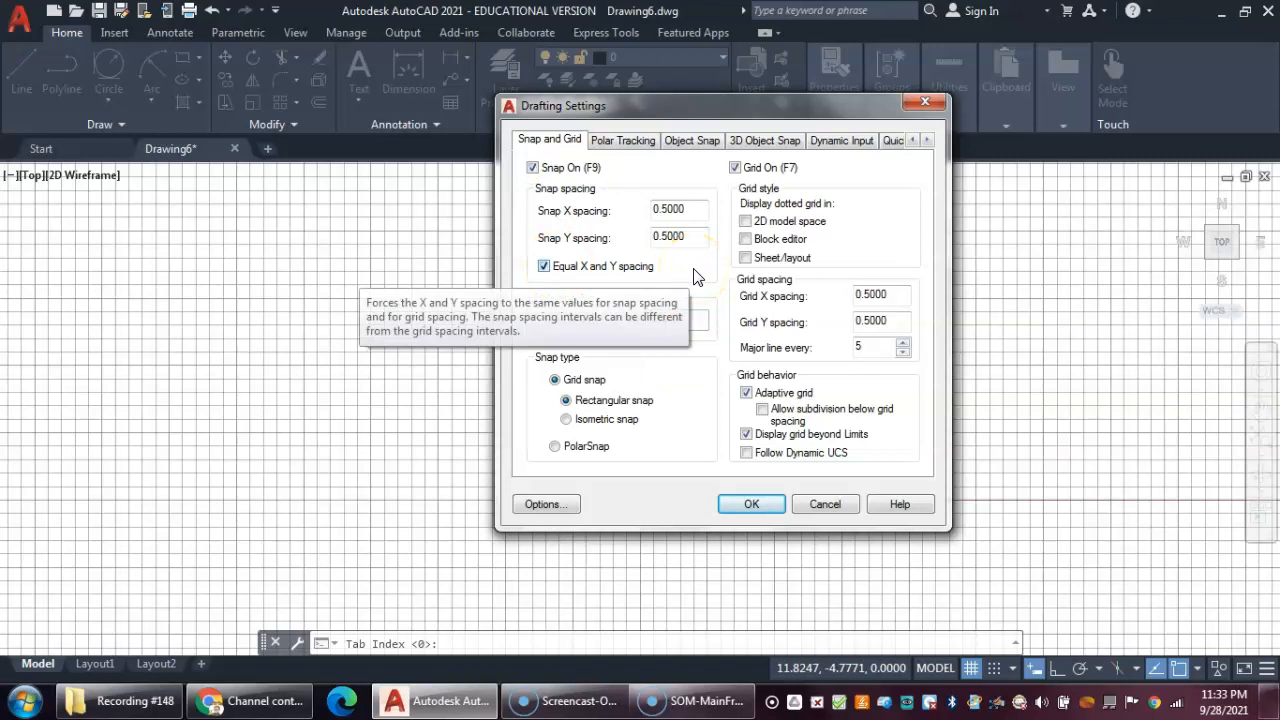
click(555, 446)
drag(696, 313, 626, 317)
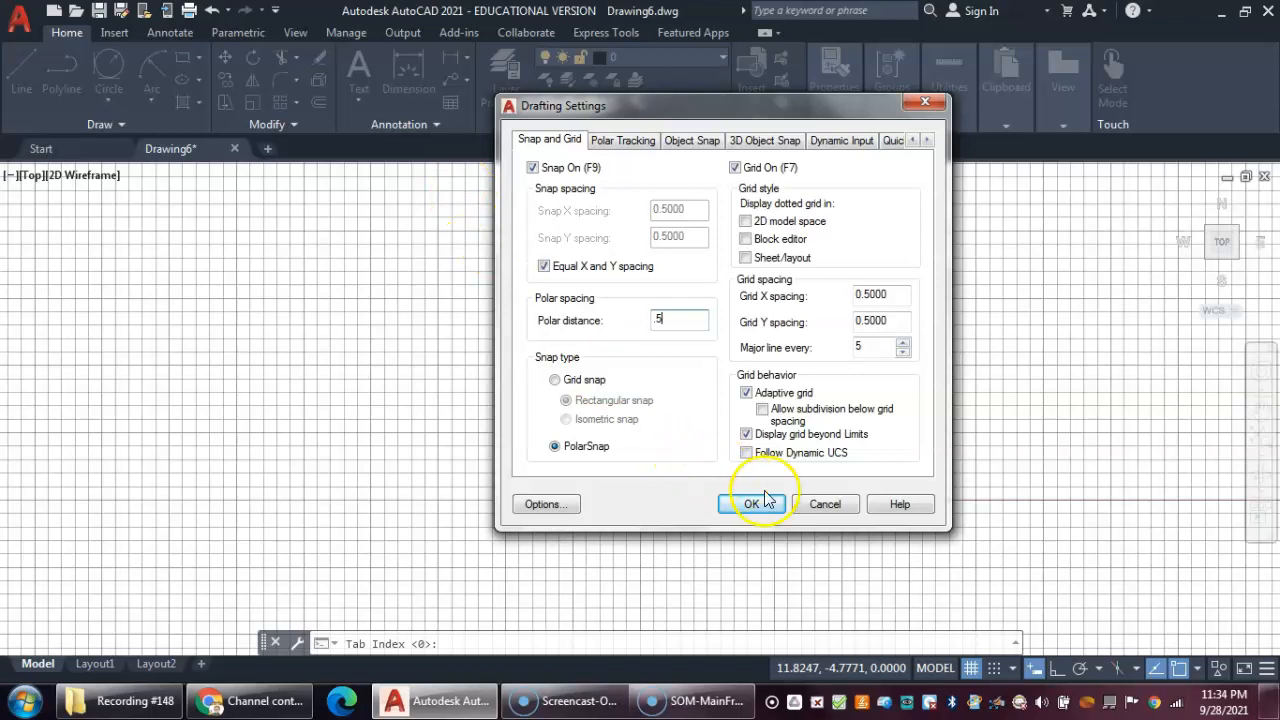
- Set the grid X and Y spacing to 1 and apply the drafting settings
drag(905, 294, 800, 296)
text(1)
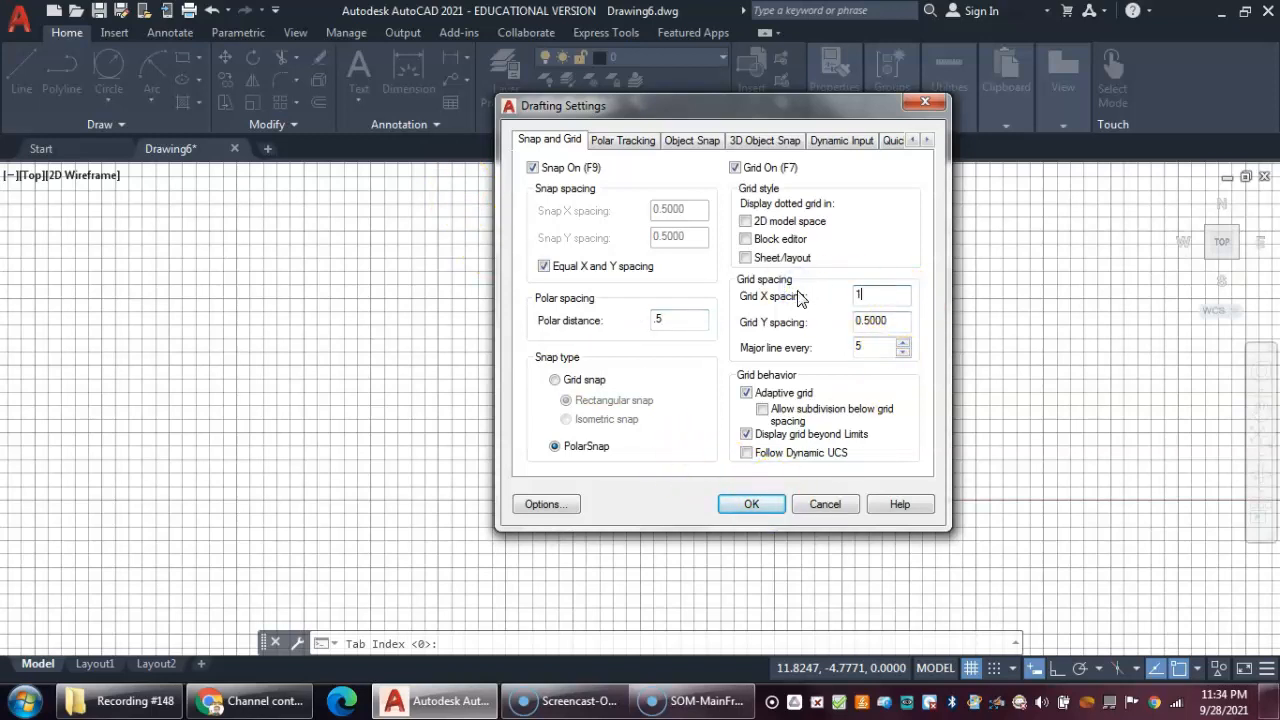
drag(900, 320, 800, 322)
click(758, 507)
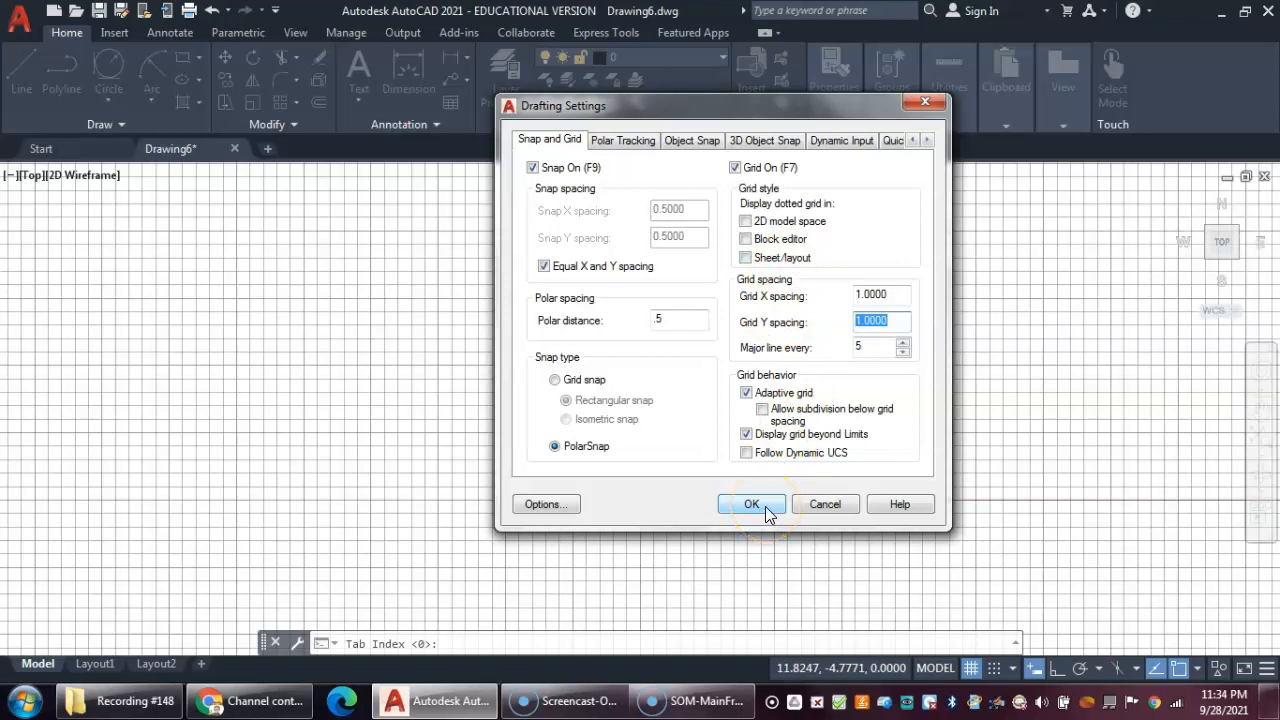
click(766, 508)
middle_drag(680, 463, 633, 455)
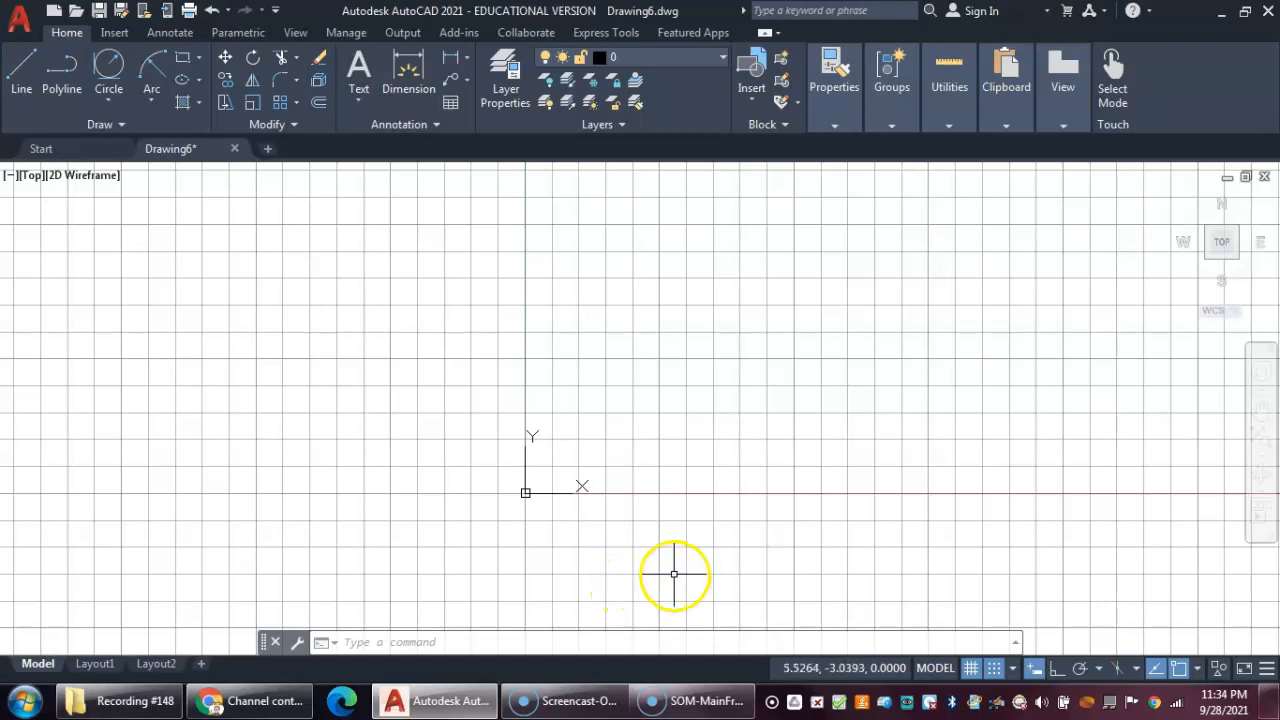
- Set polar tracking to 90° increments and draw a closed 6 by 8.5 rectangle of lines starting at 2,3
click(1099, 669)
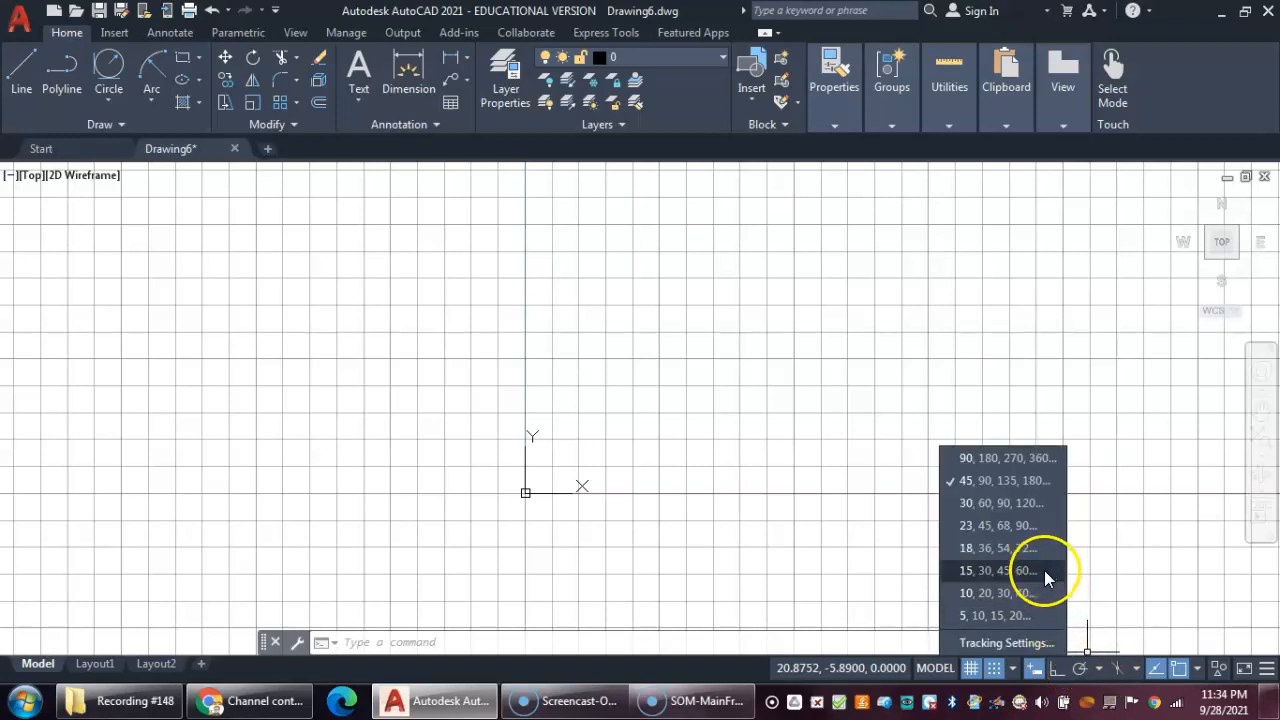
click(1002, 458)
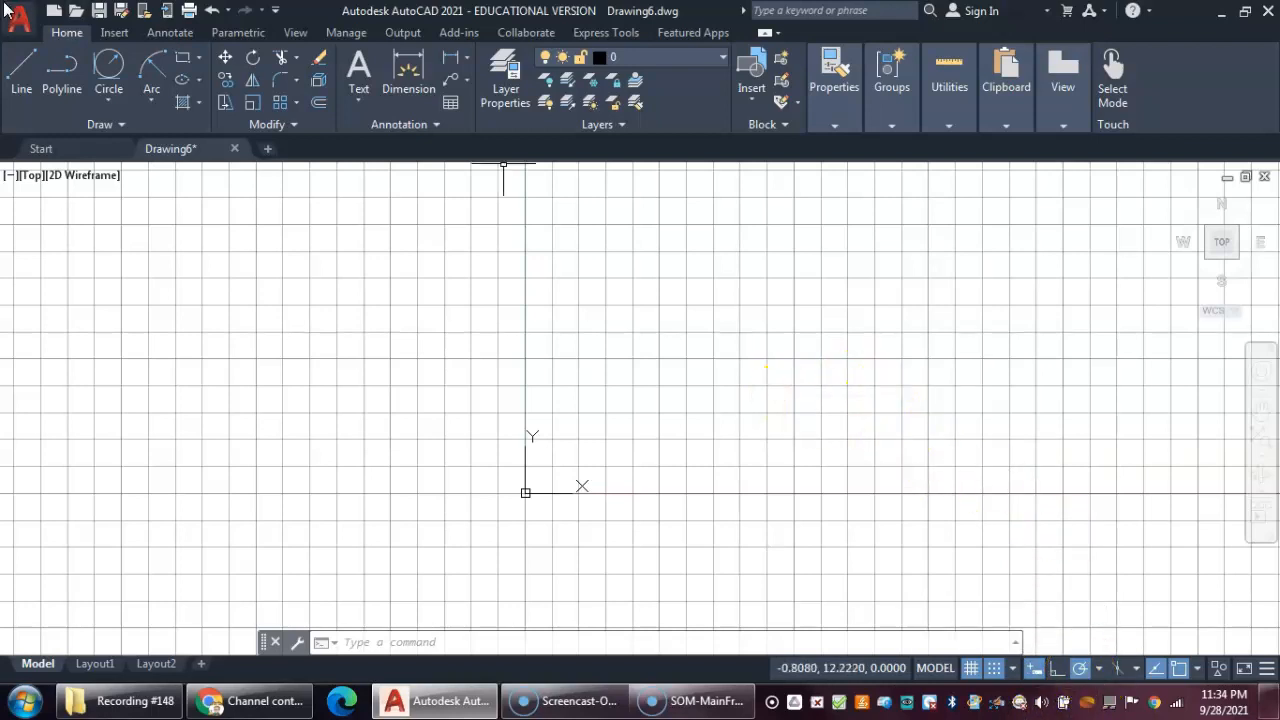
click(16, 68)
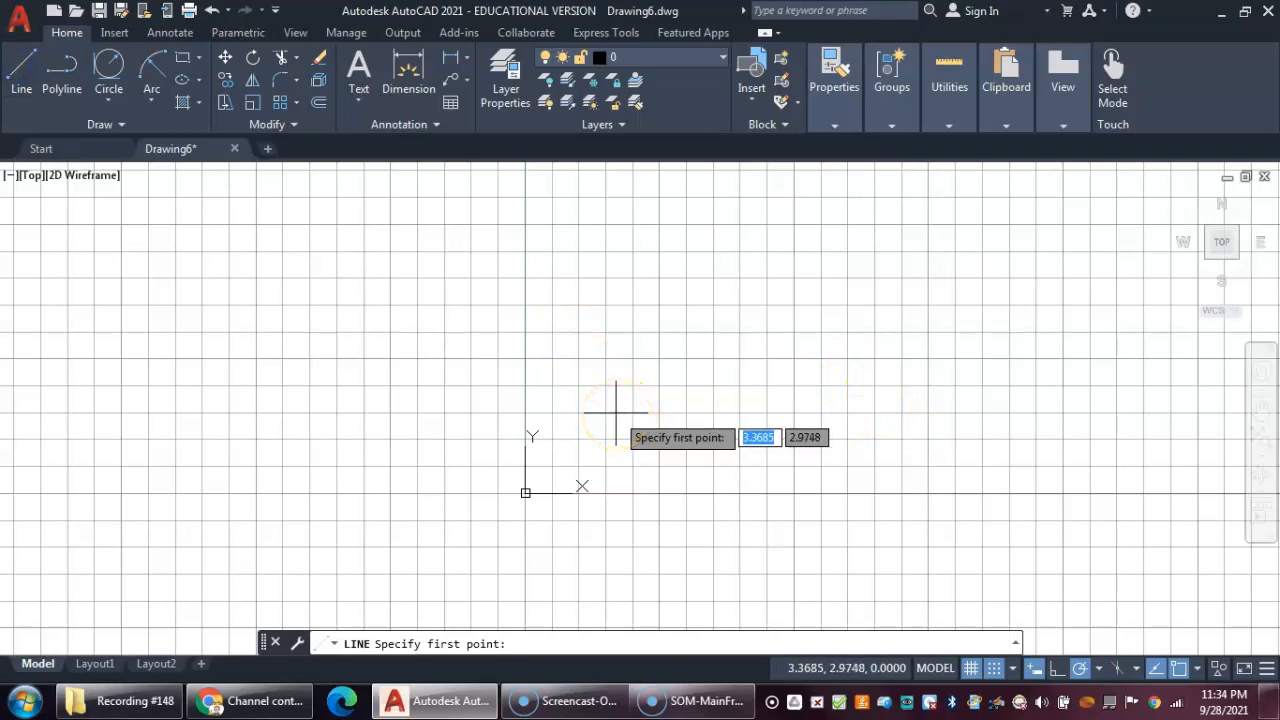
text(2,3)
key(Return)
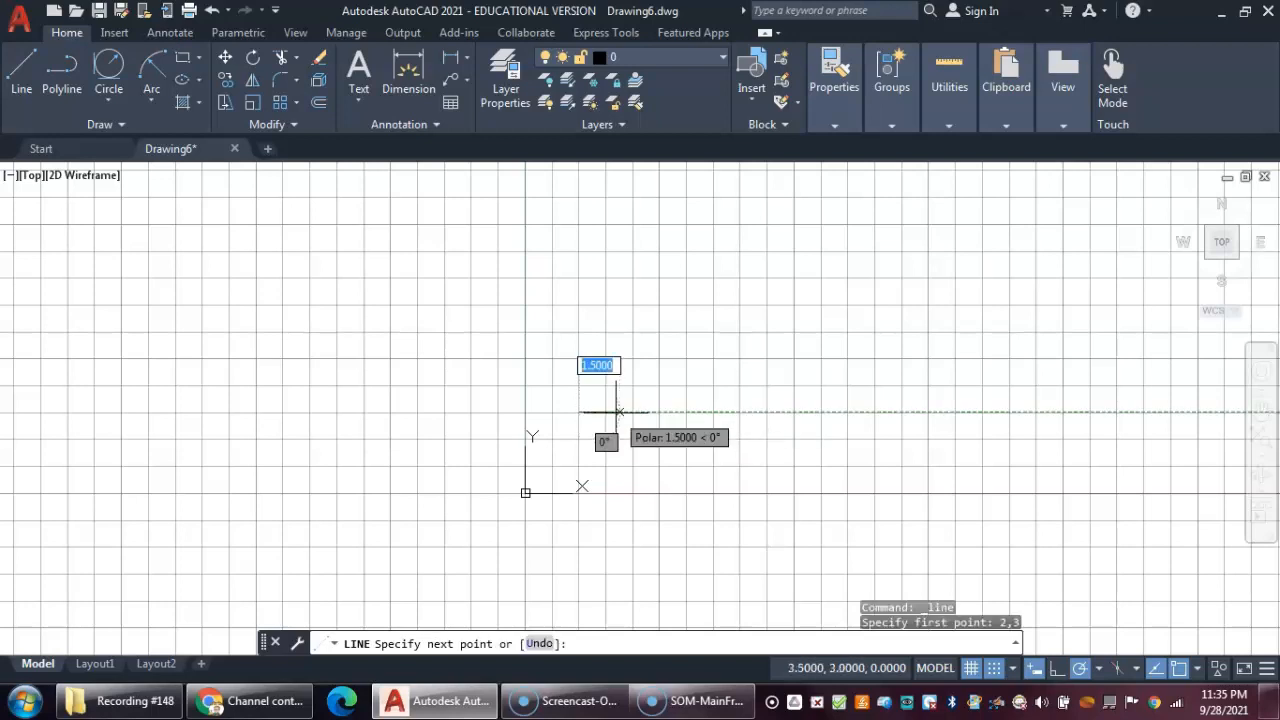
click(740, 411)
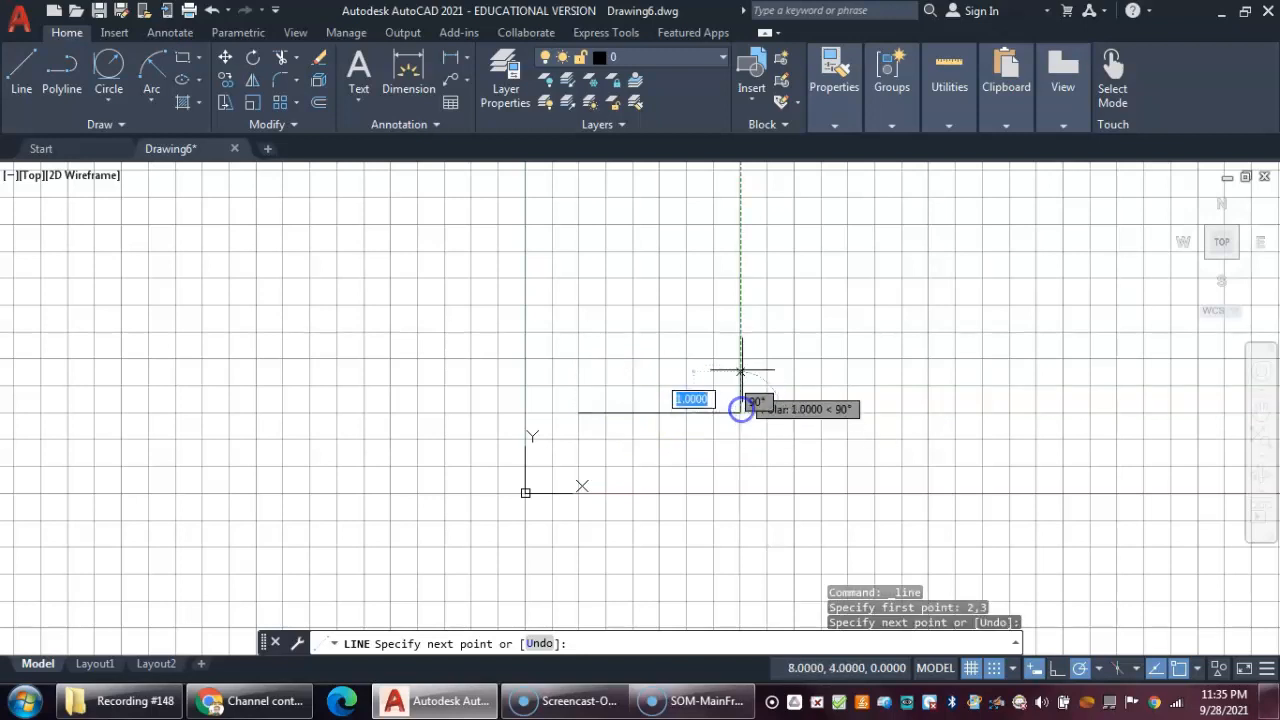
click(740, 196)
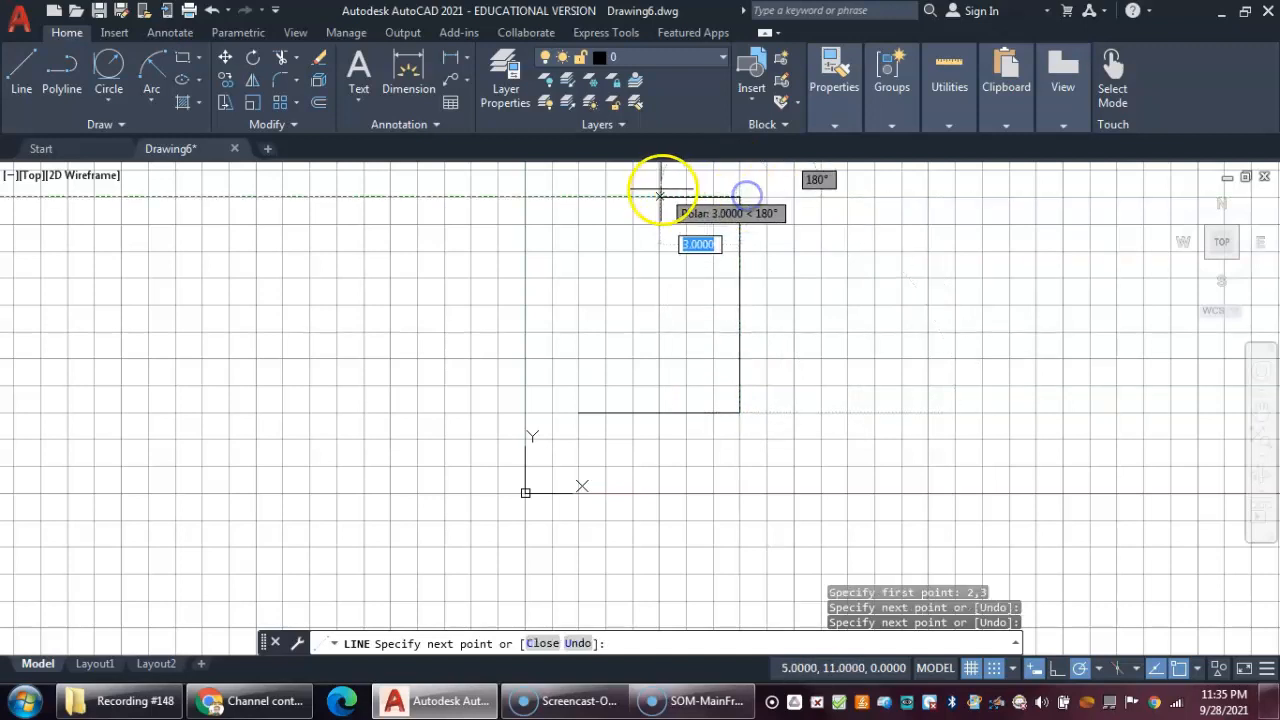
click(580, 199)
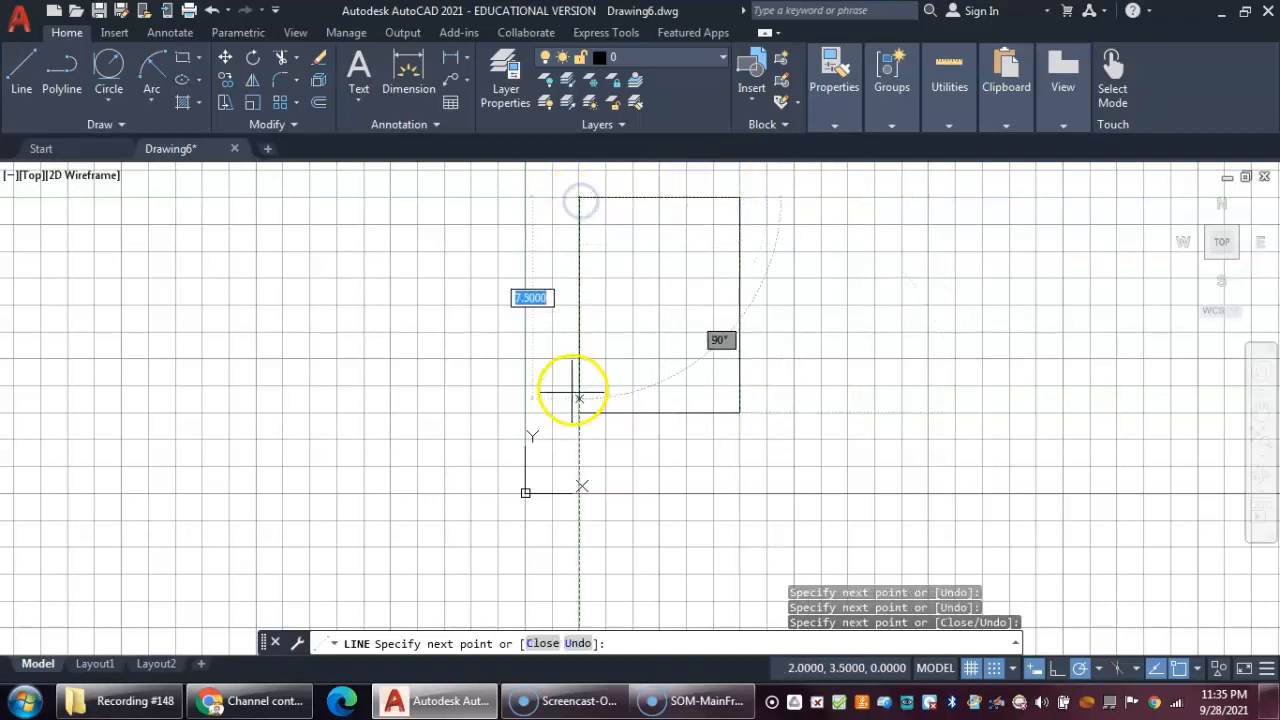
click(579, 412)
right_click(642, 368)
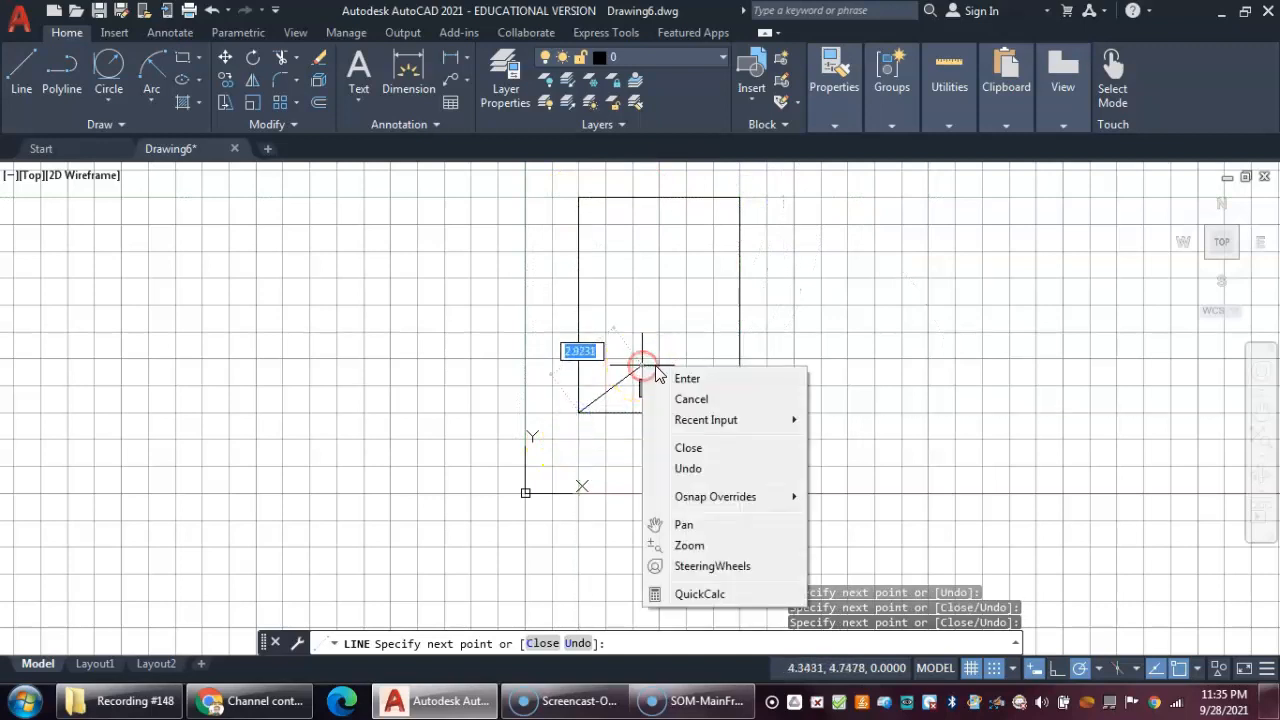
click(668, 374)
middle_drag(721, 324, 703, 337)
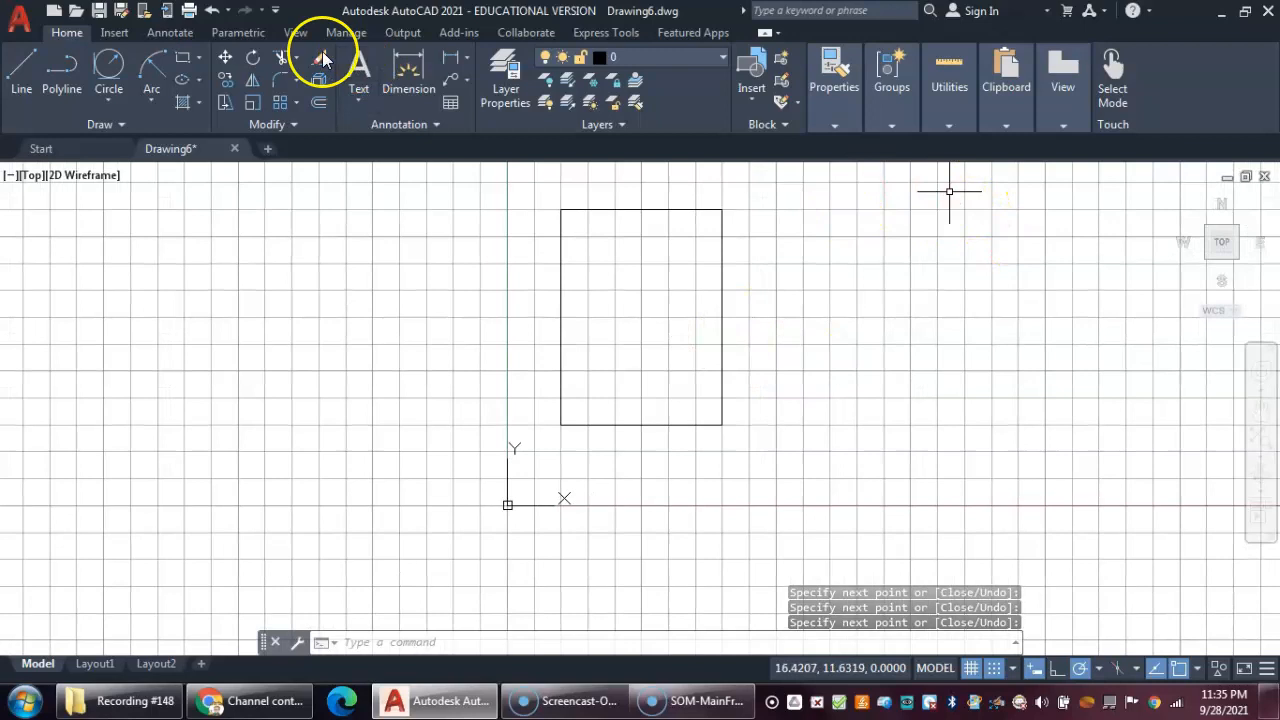
- Draw a circle by center and diameter, centered at 7,4 with a diameter of .5
click(104, 103)
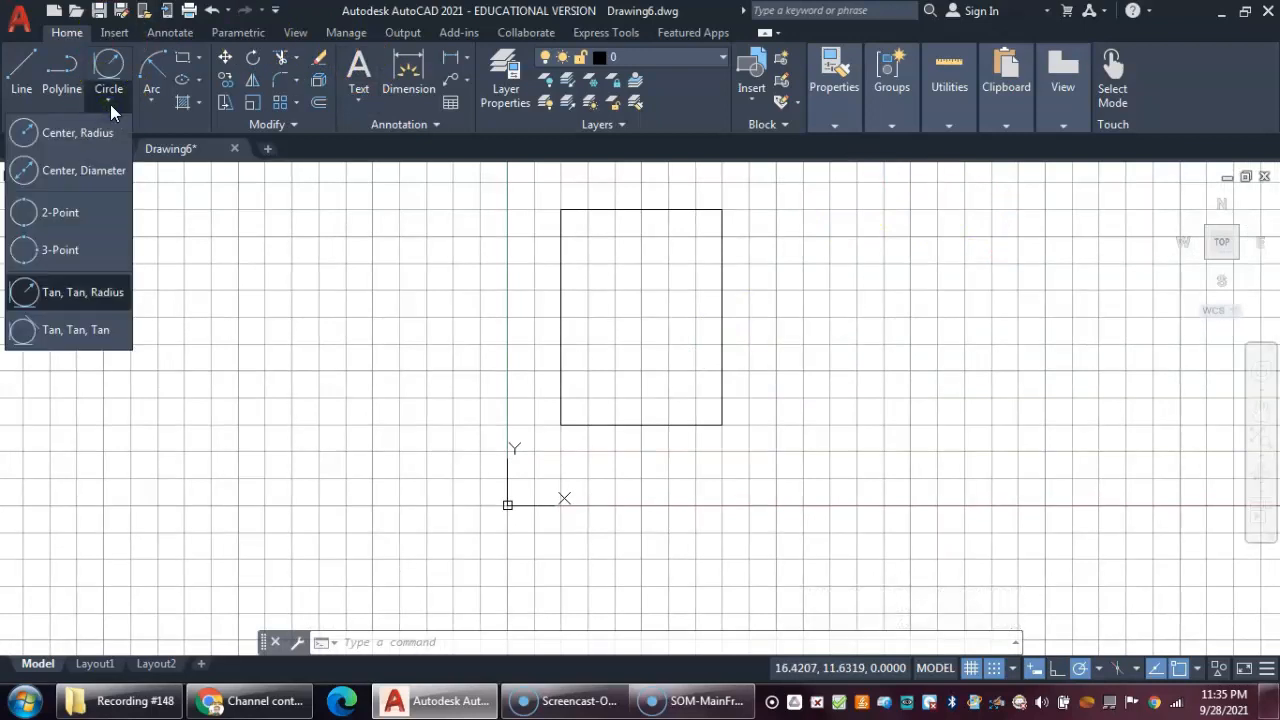
click(97, 169)
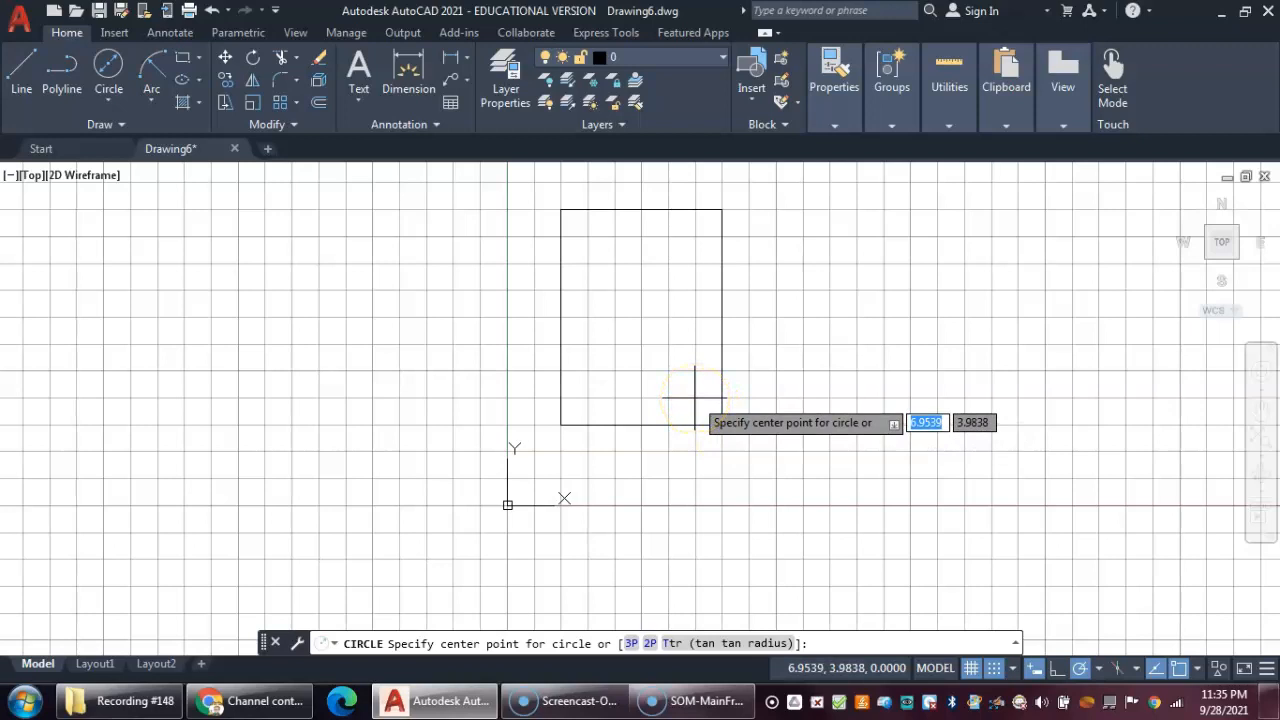
text(7)
key(Tab)
text(4)
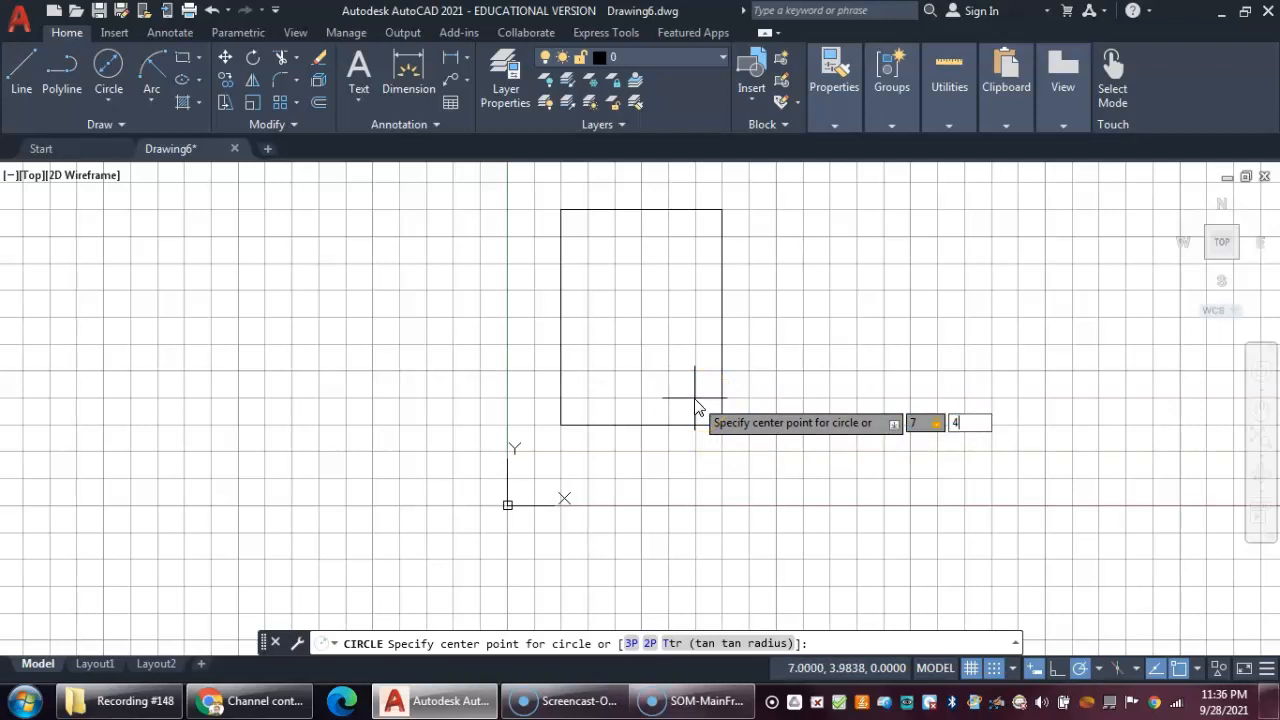
key(Return)
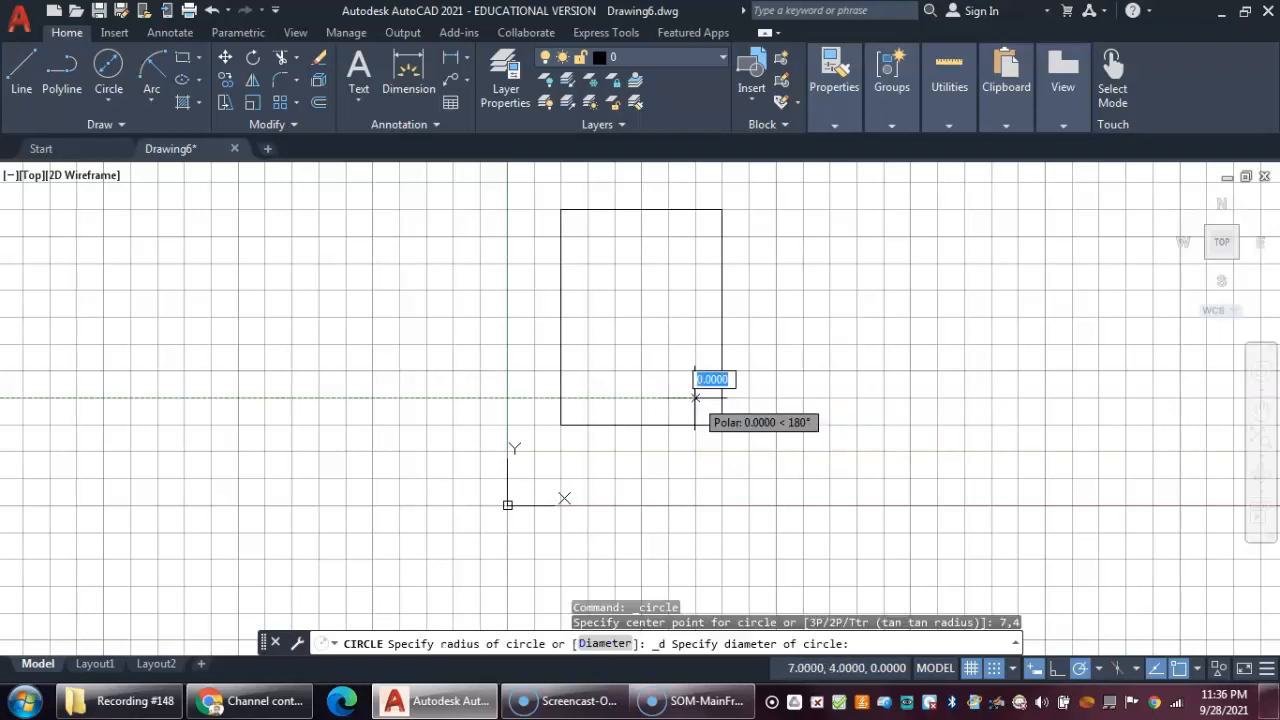
text(.)
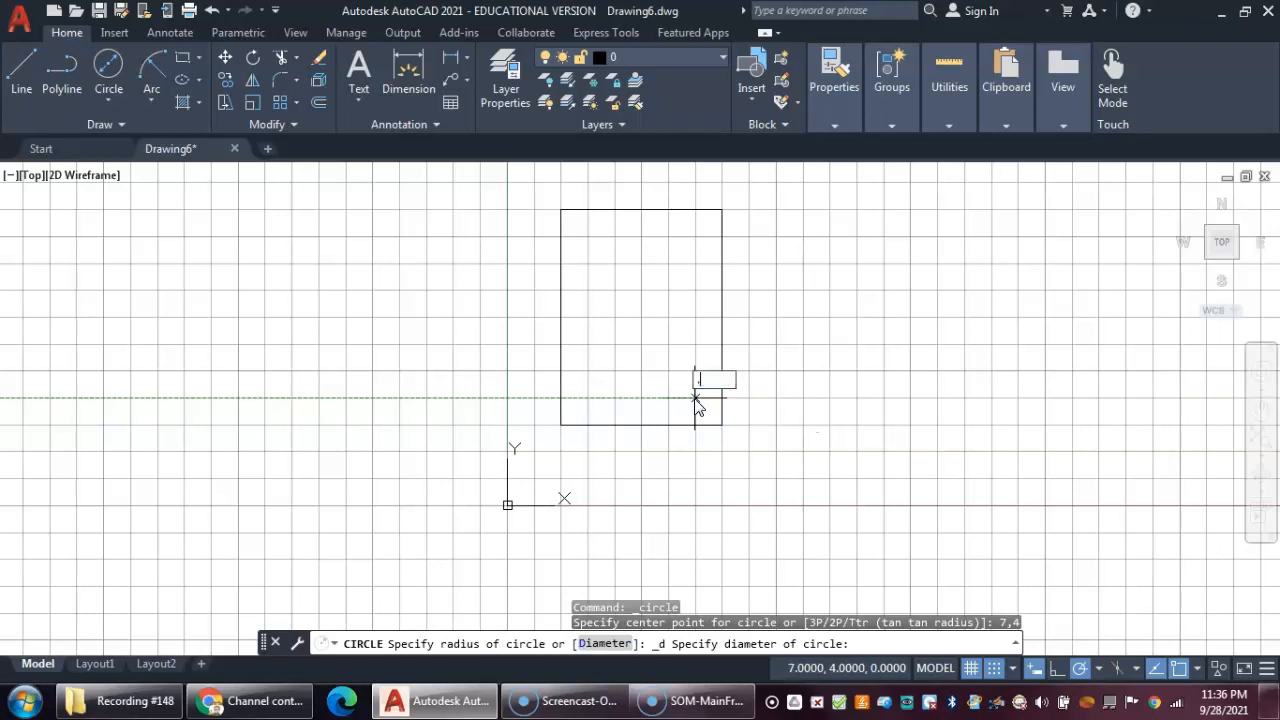
text(5)
key(Return)
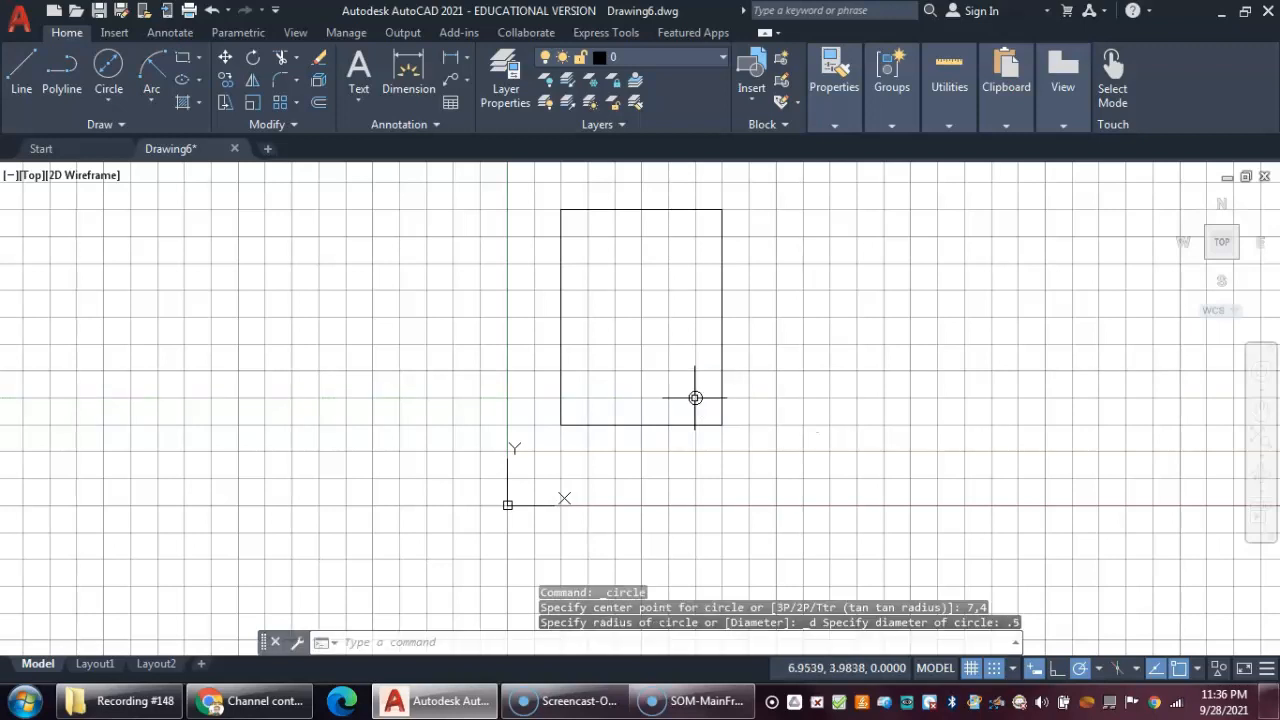
mouse_move(869, 349)
middle_down()
mouse_move(803, 372)
mouse_move(820, 386)
middle_up()
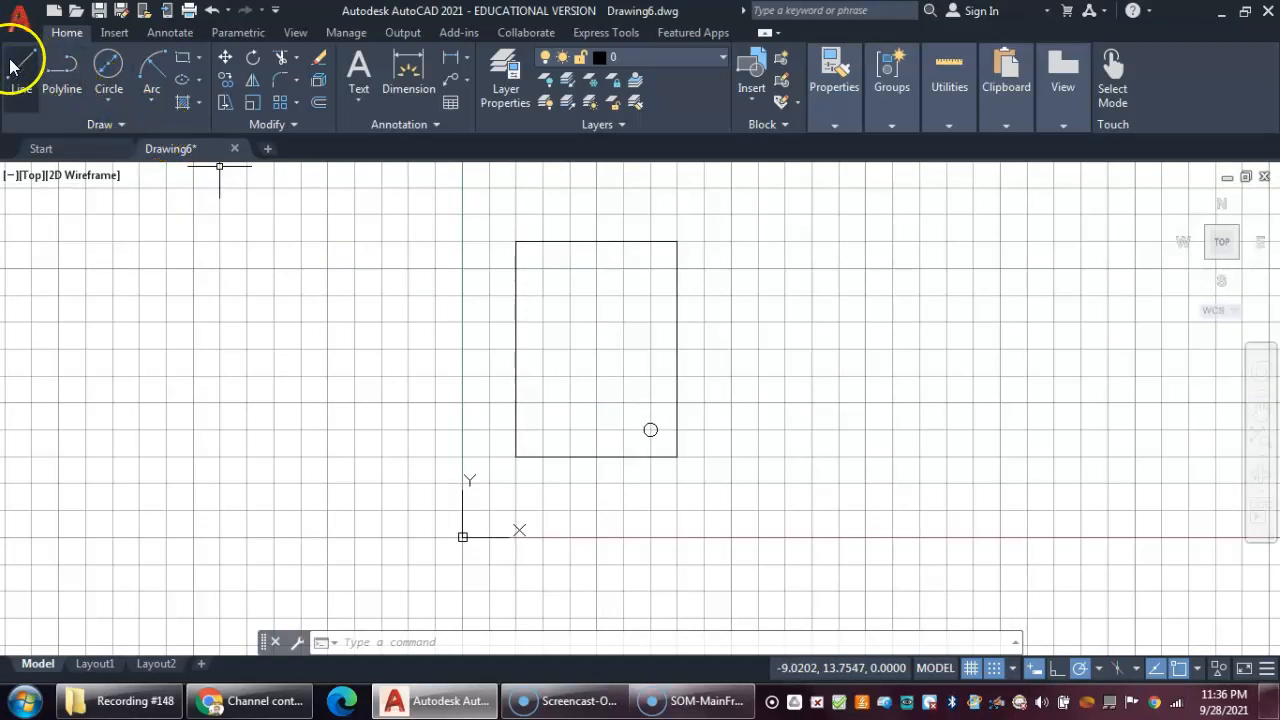
- Save the drawing under the name PLATES-FLast
click(22, 20)
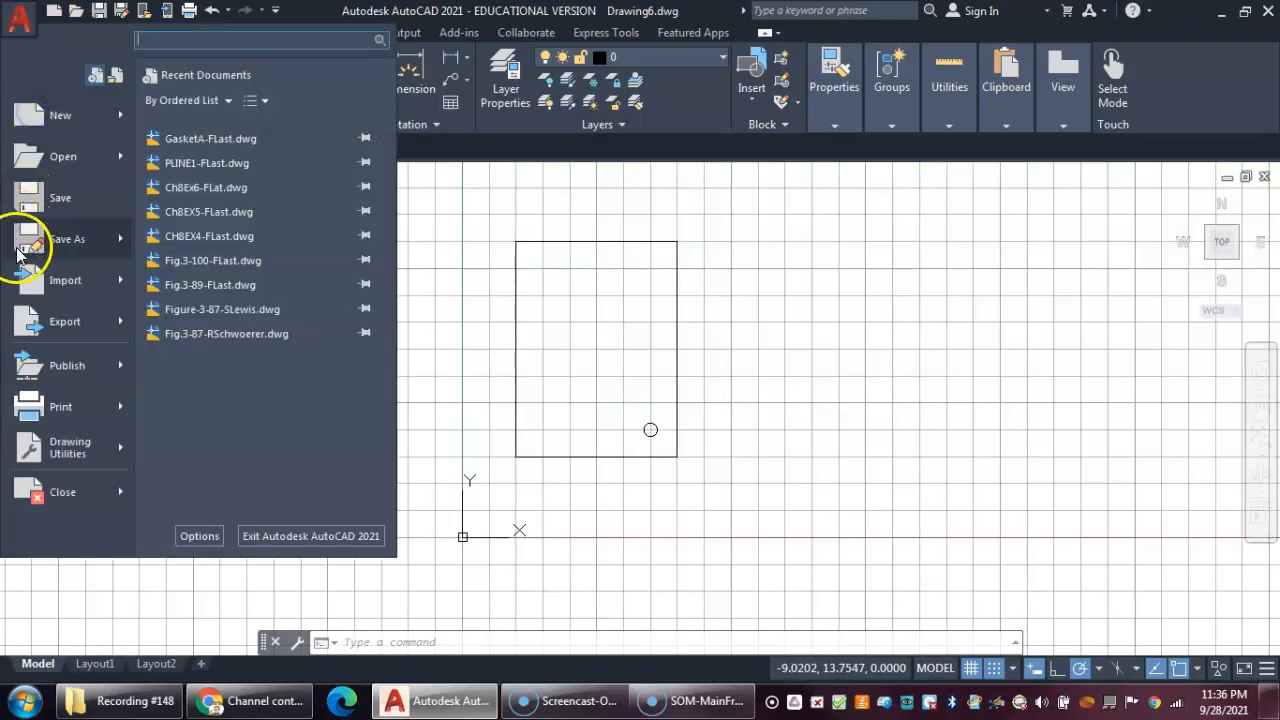
click(45, 236)
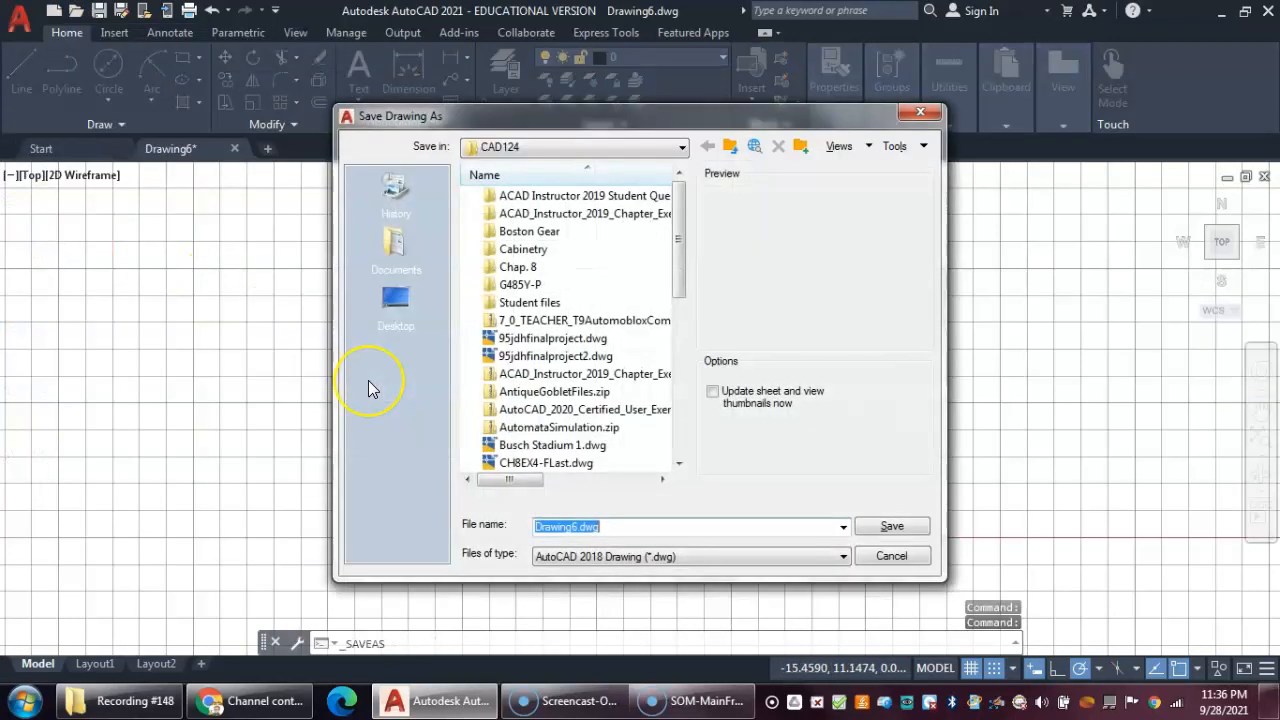
text(pLA)
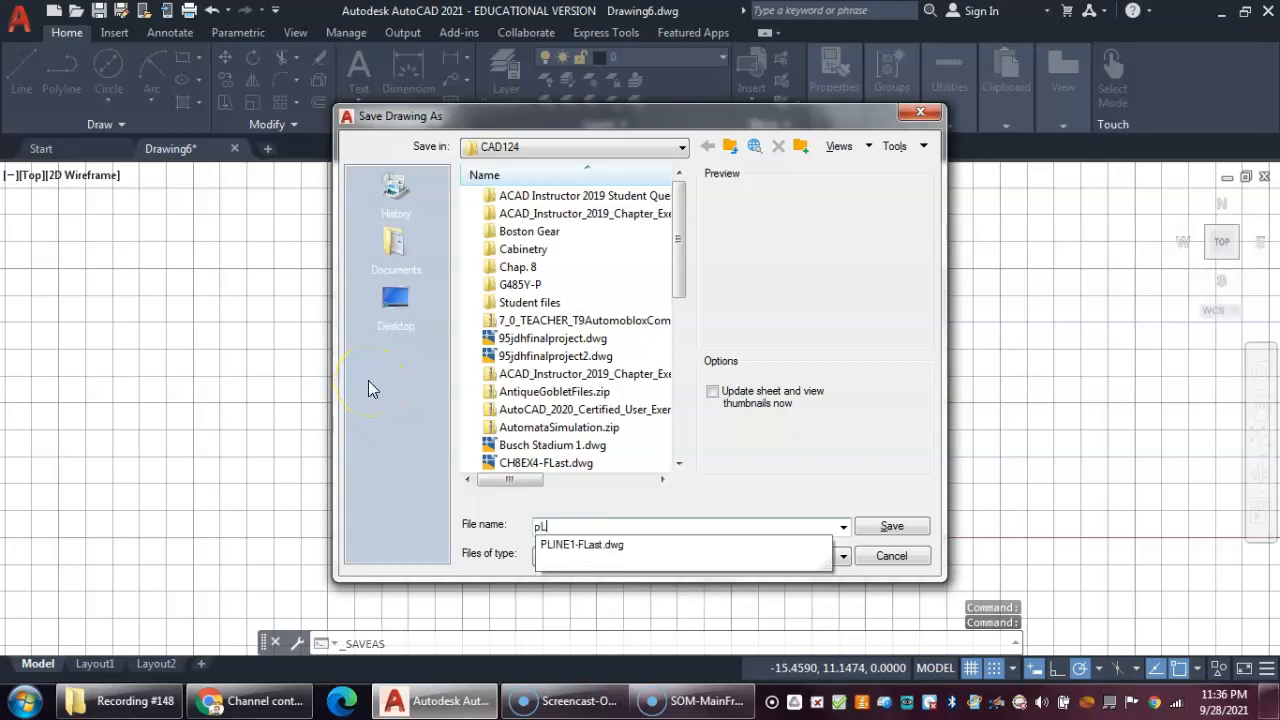
key(BackSpace)
key(BackSpace)
key(BackSpace)
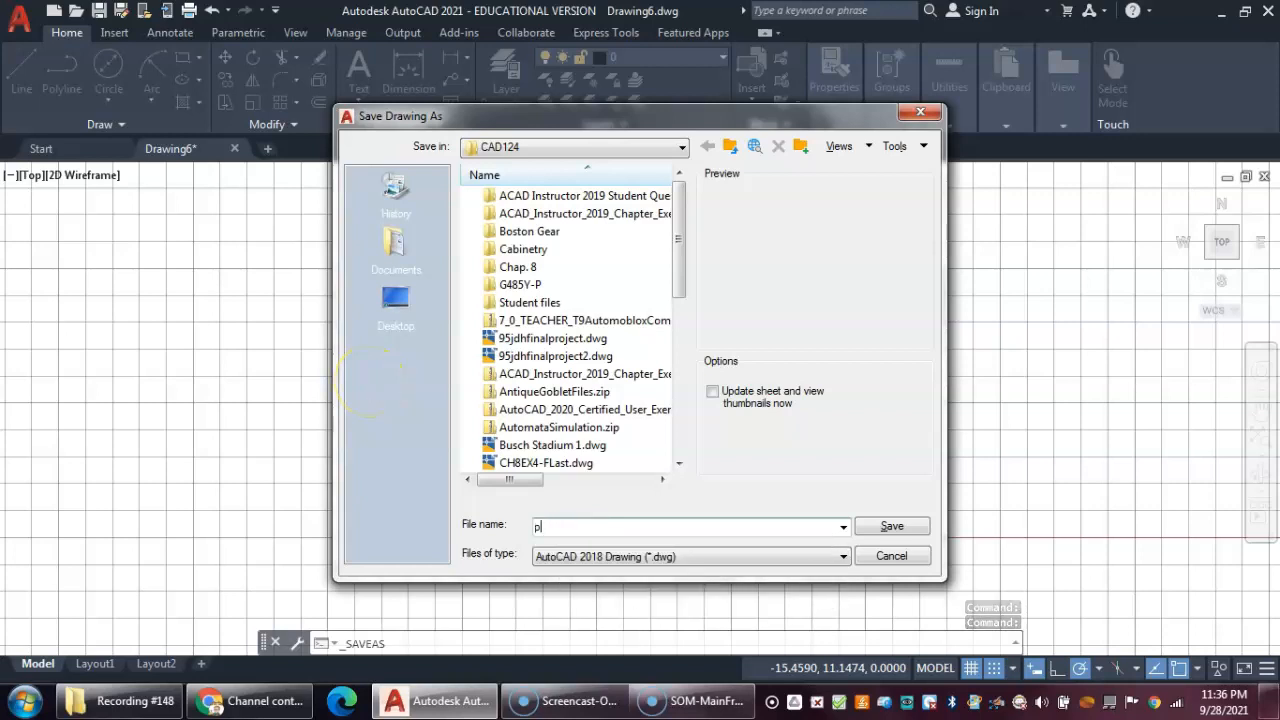
key(BackSpace)
text(PLATES)
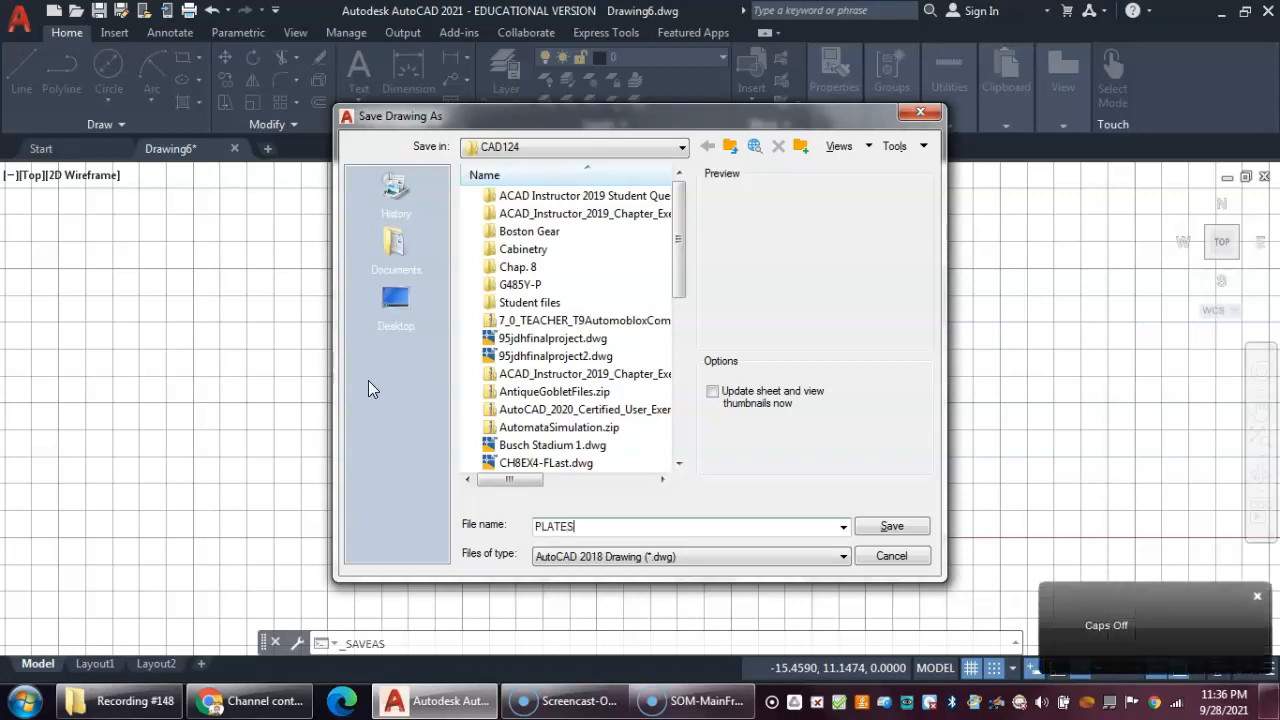
text(#)
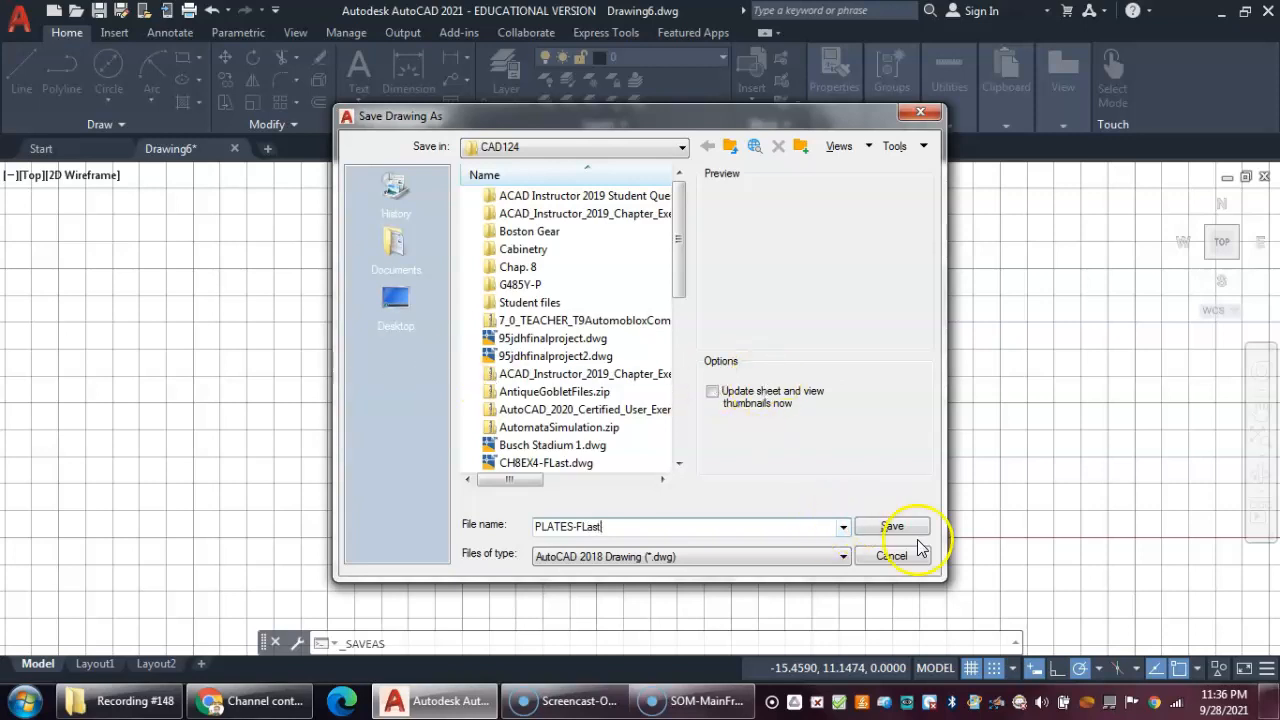
click(892, 527)
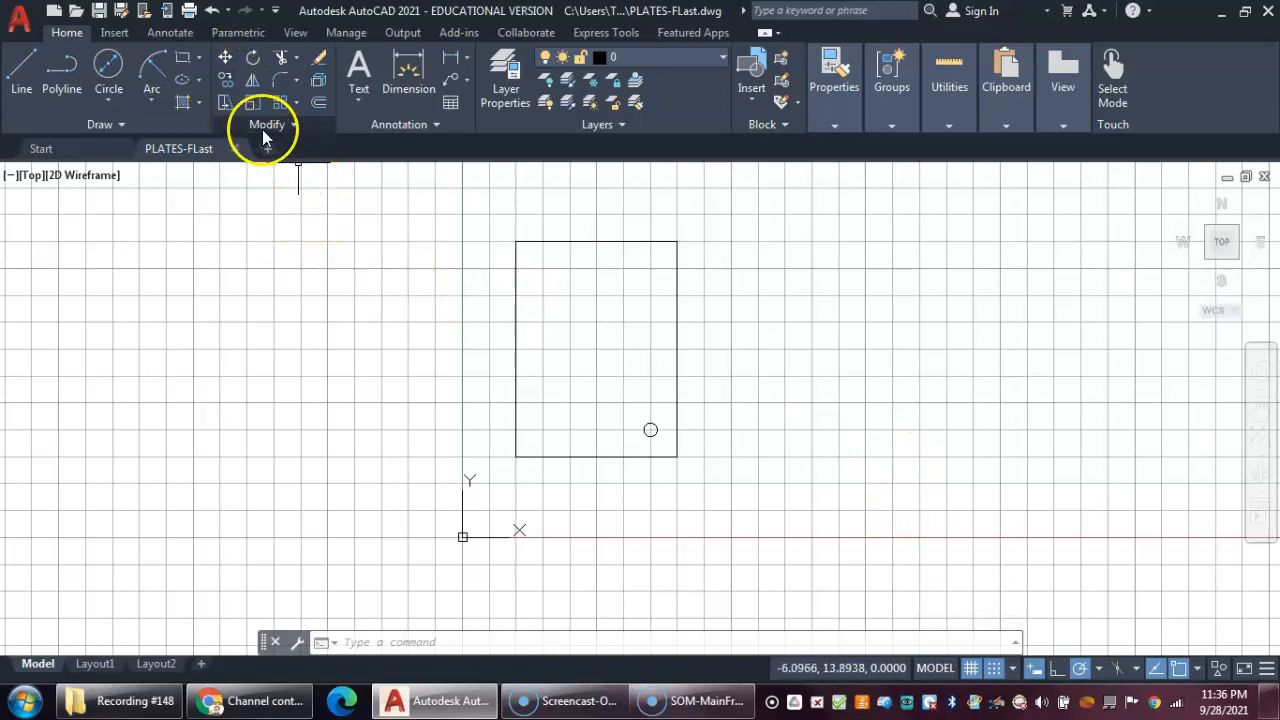
- Select the rectangle and circle for copying, turn snap off and enable the Endpoint and Midpoint object snaps
click(226, 81)
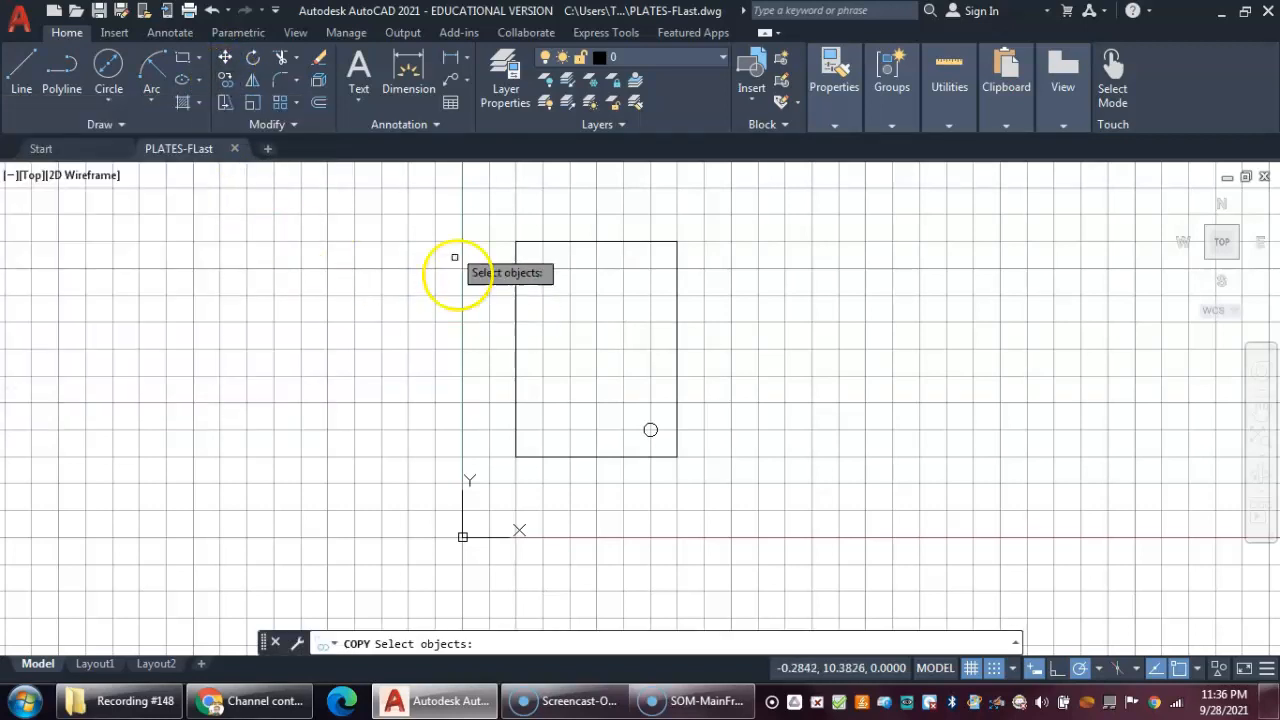
click(465, 216)
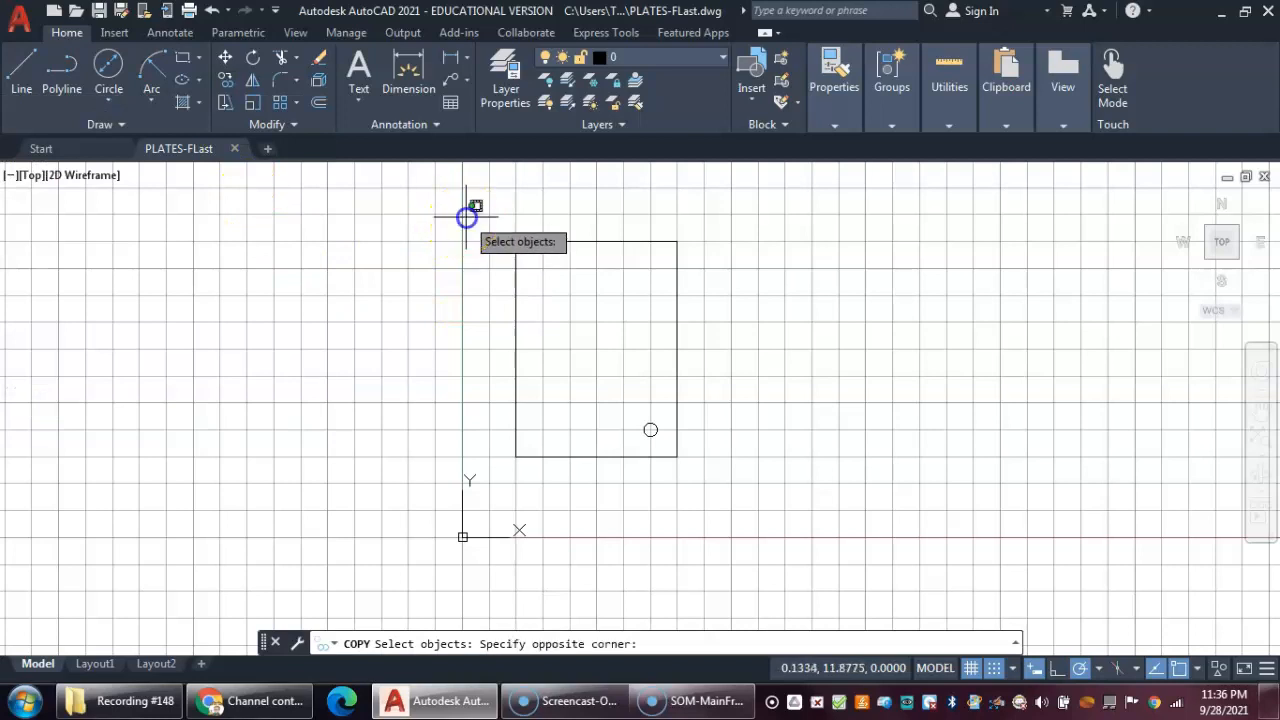
click(712, 456)
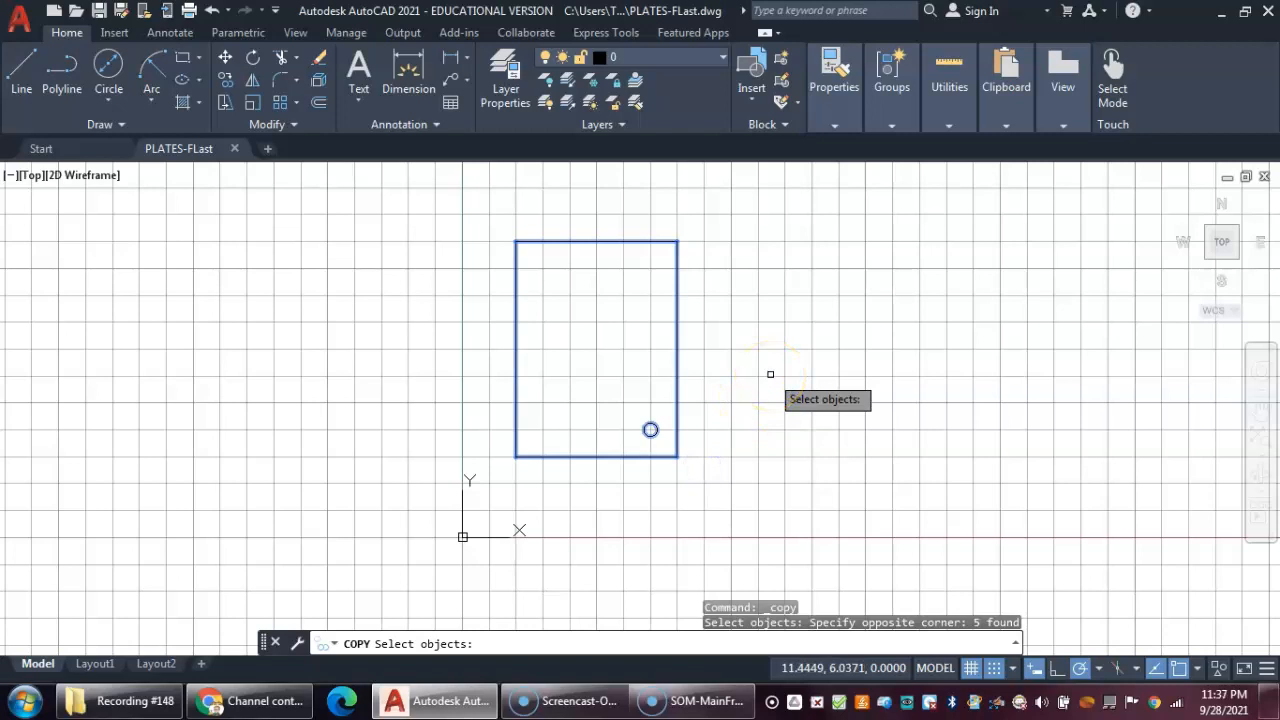
key(Return)
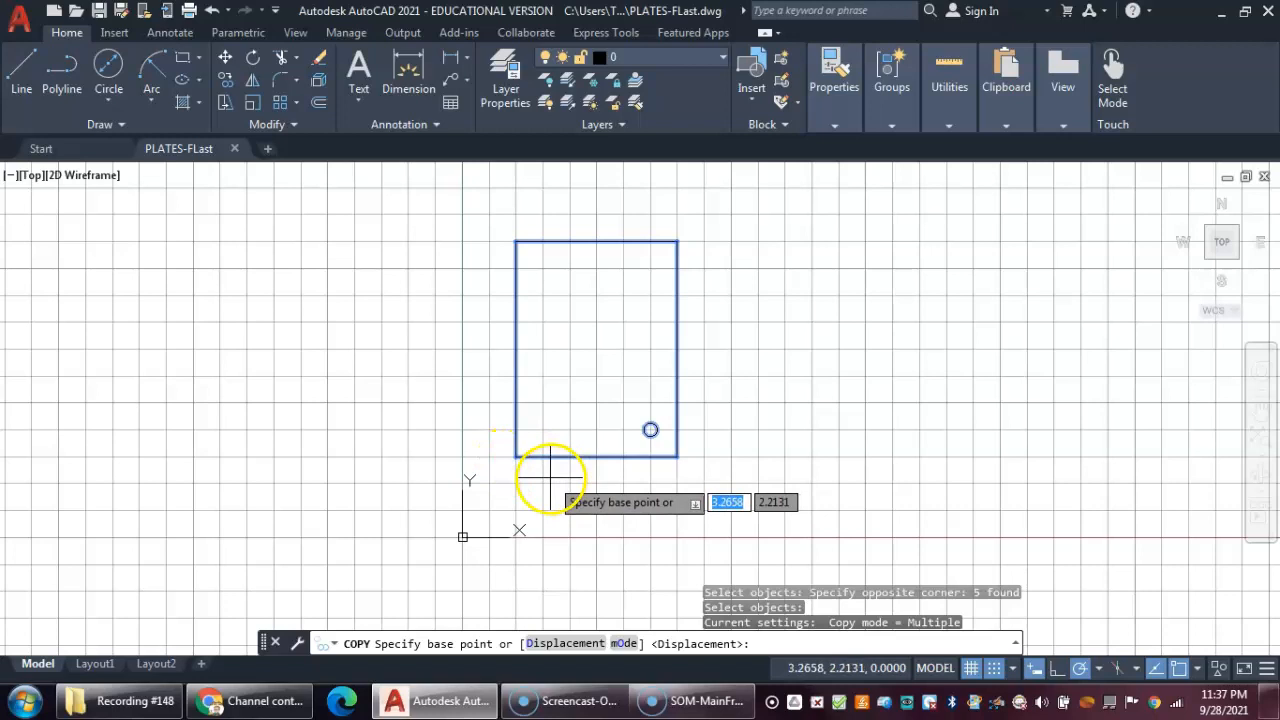
click(995, 669)
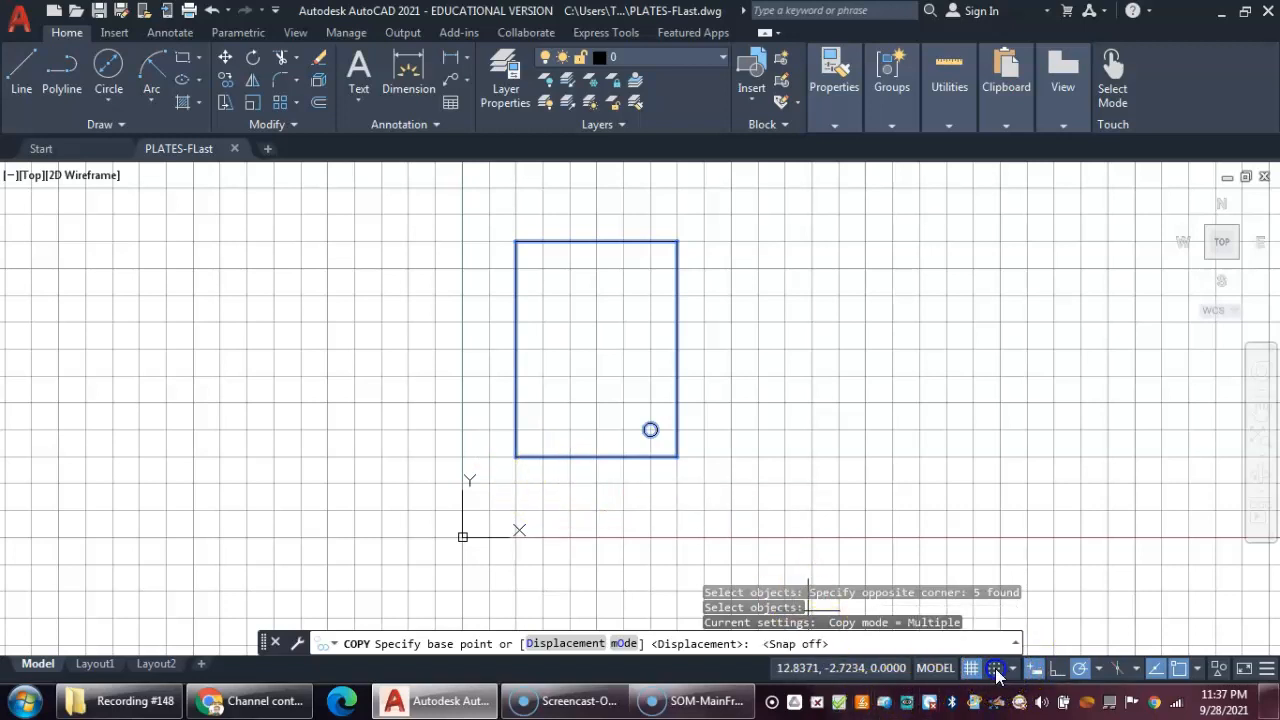
click(1197, 669)
click(1018, 323)
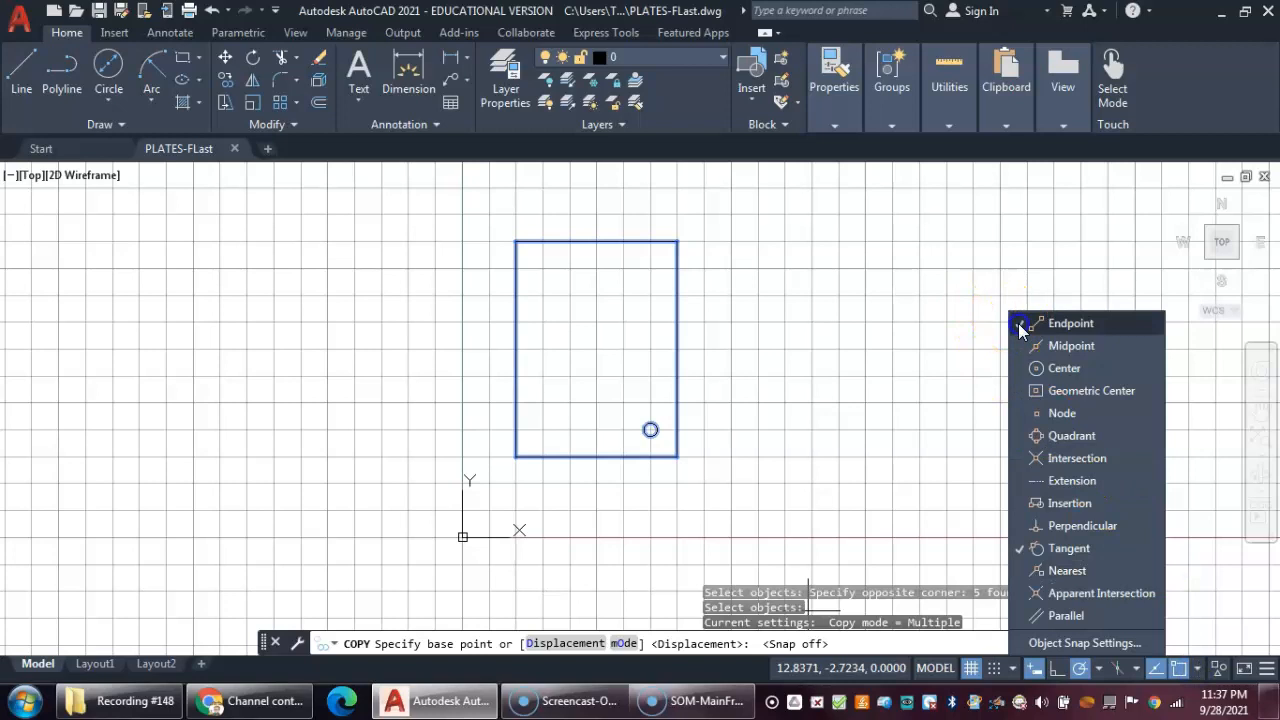
click(1018, 345)
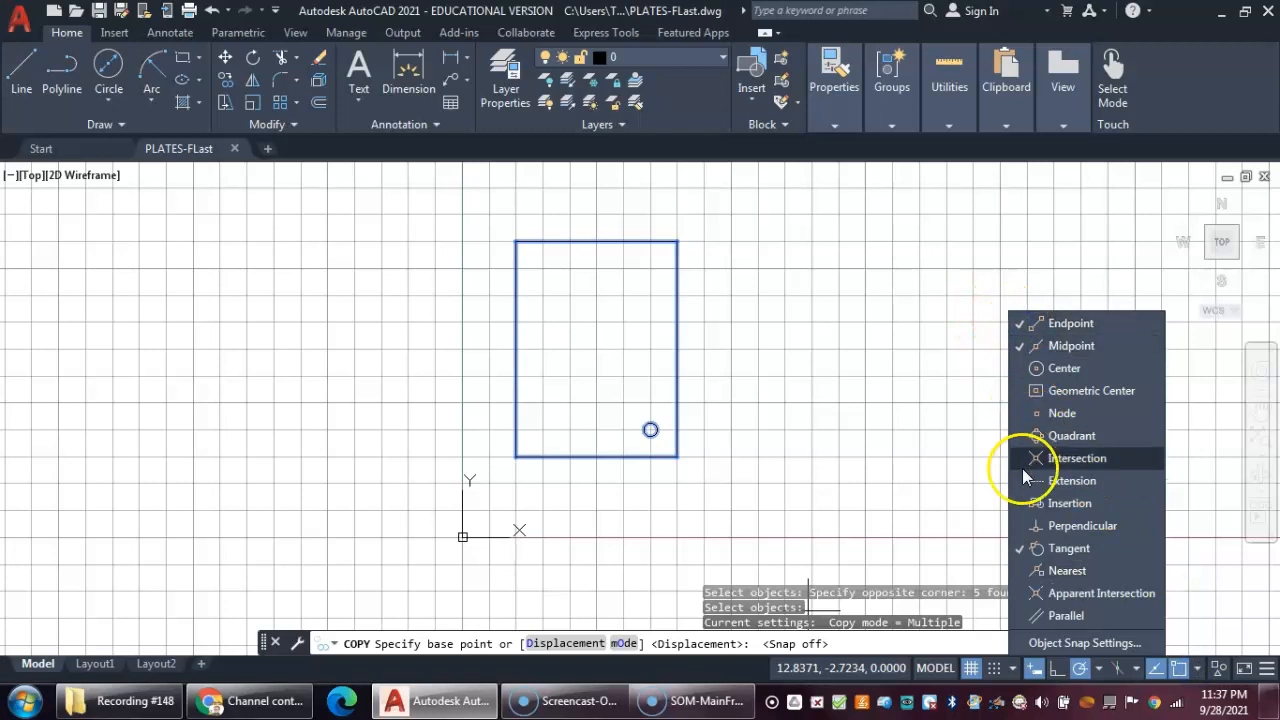
click(970, 472)
- Copy the rectangle and circle from the rectangle's lower-left corner 10 units to the right at 0°
click(517, 457)
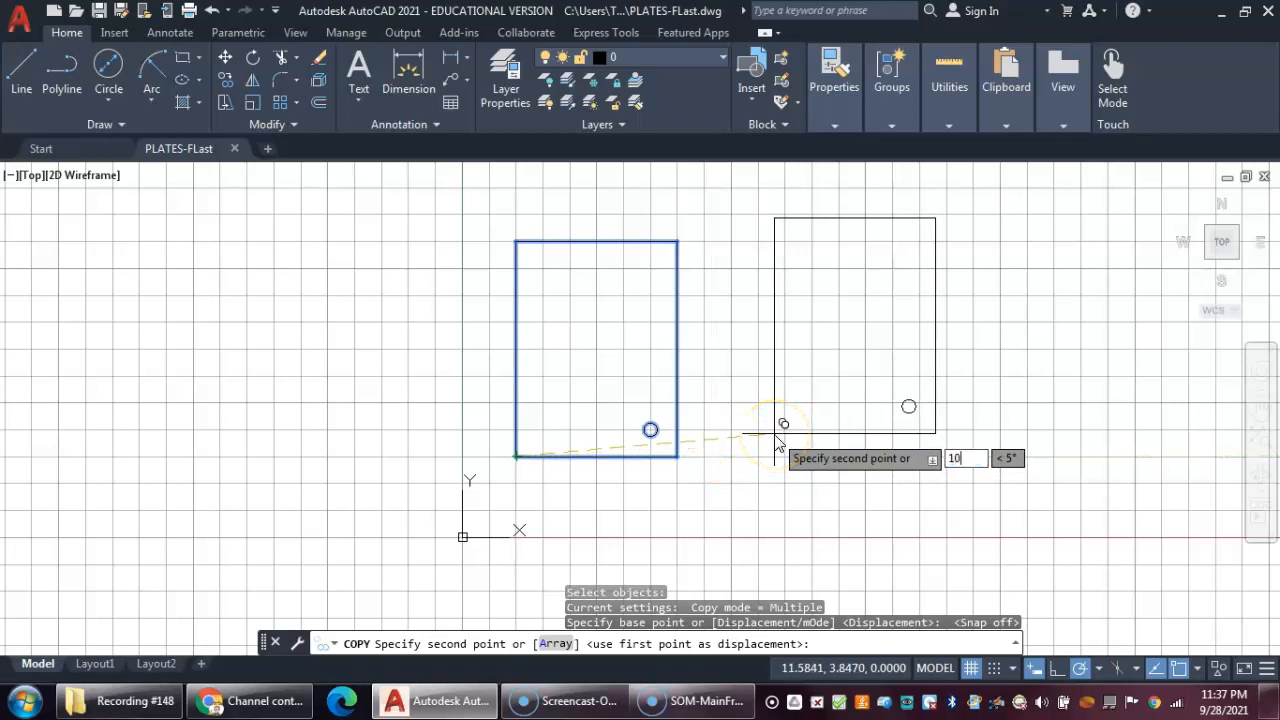
key(Tab)
key(Return)
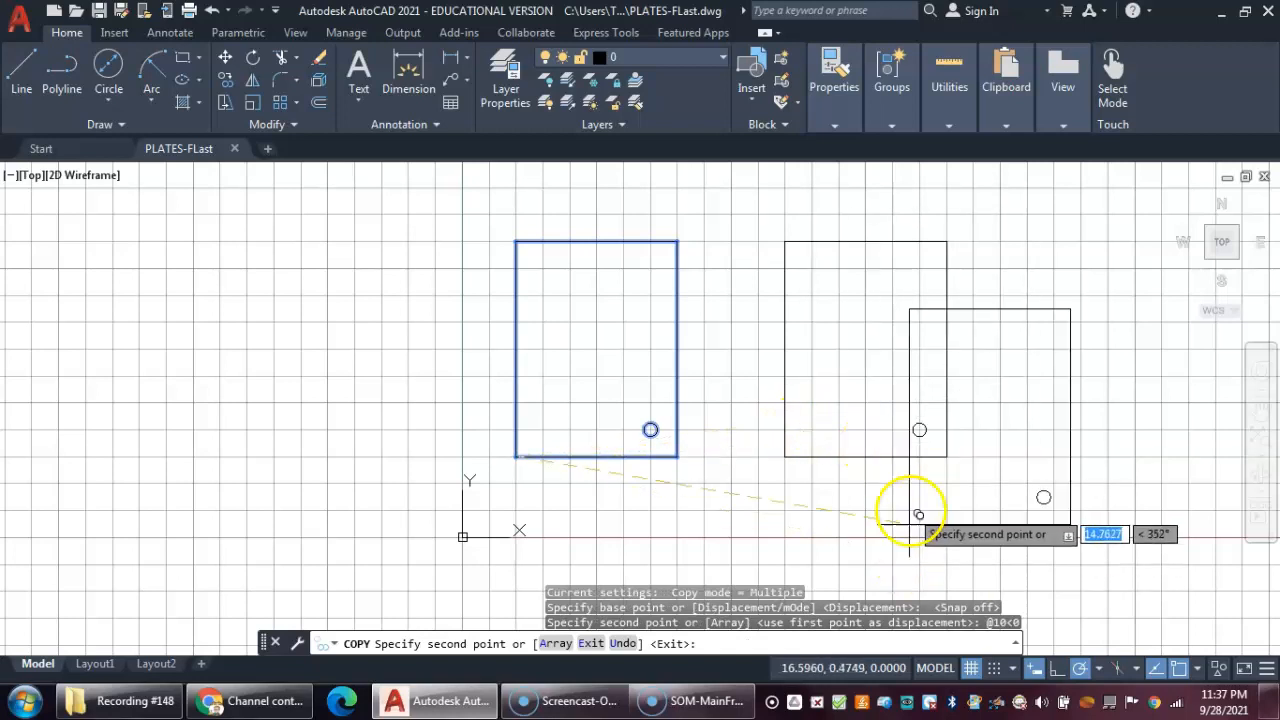
middle_drag(1014, 448, 780, 457)
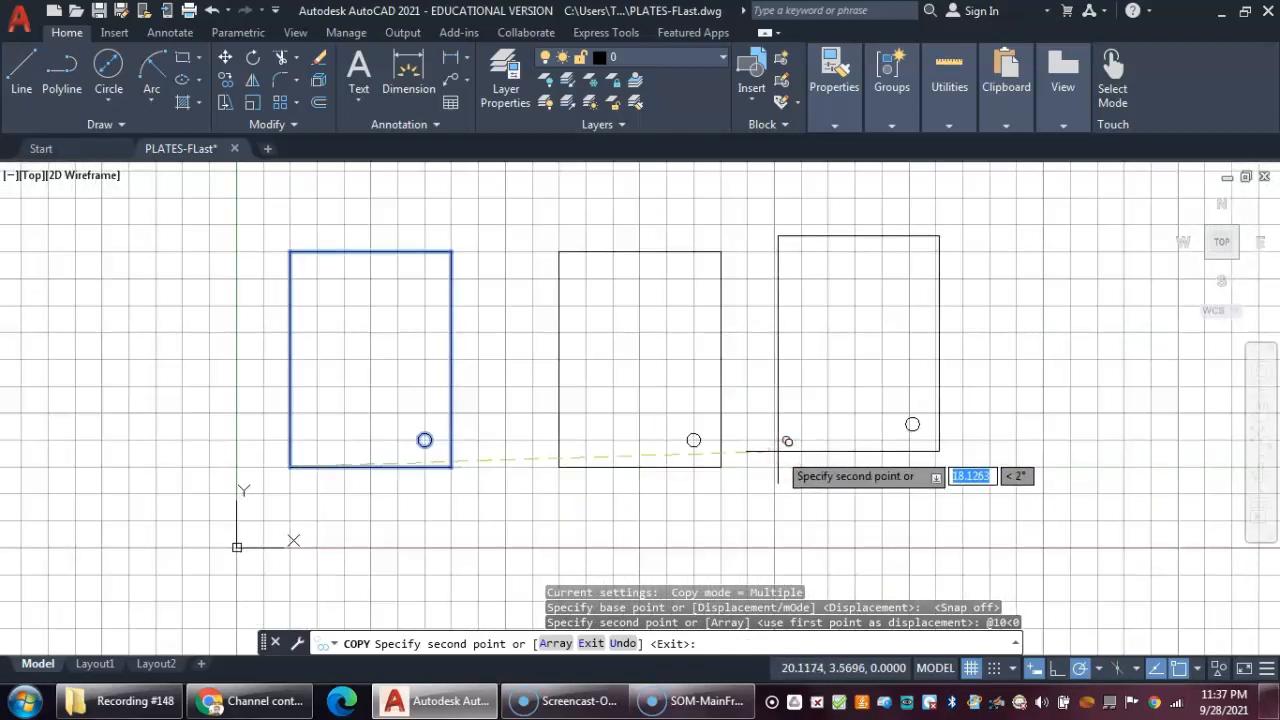
key(Escape)
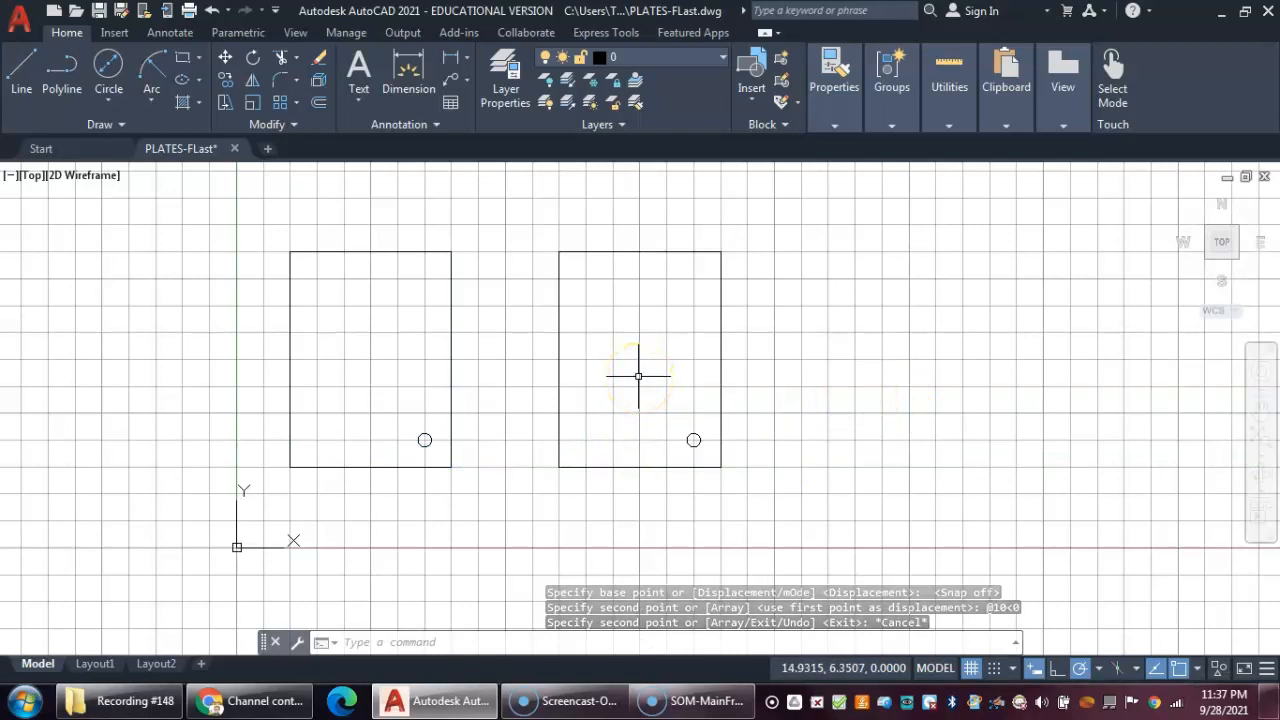
- Turn off the grid display
click(970, 668)
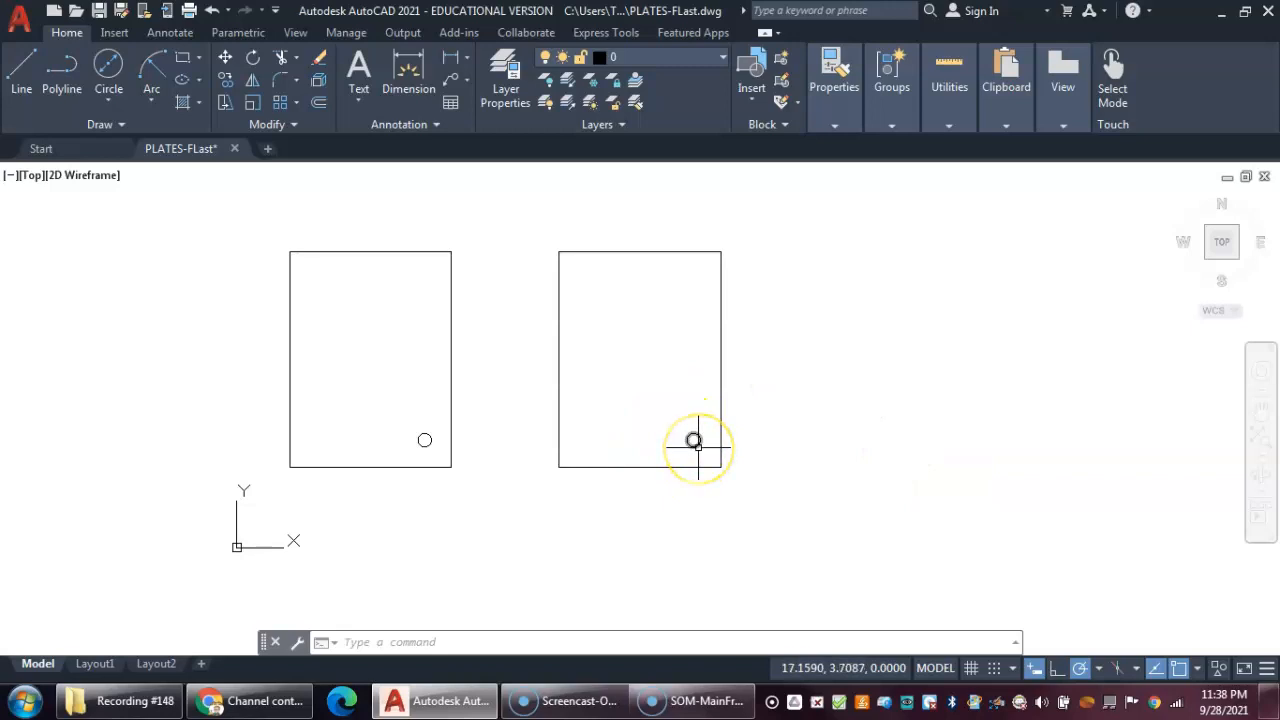
mouse_move(694, 441)
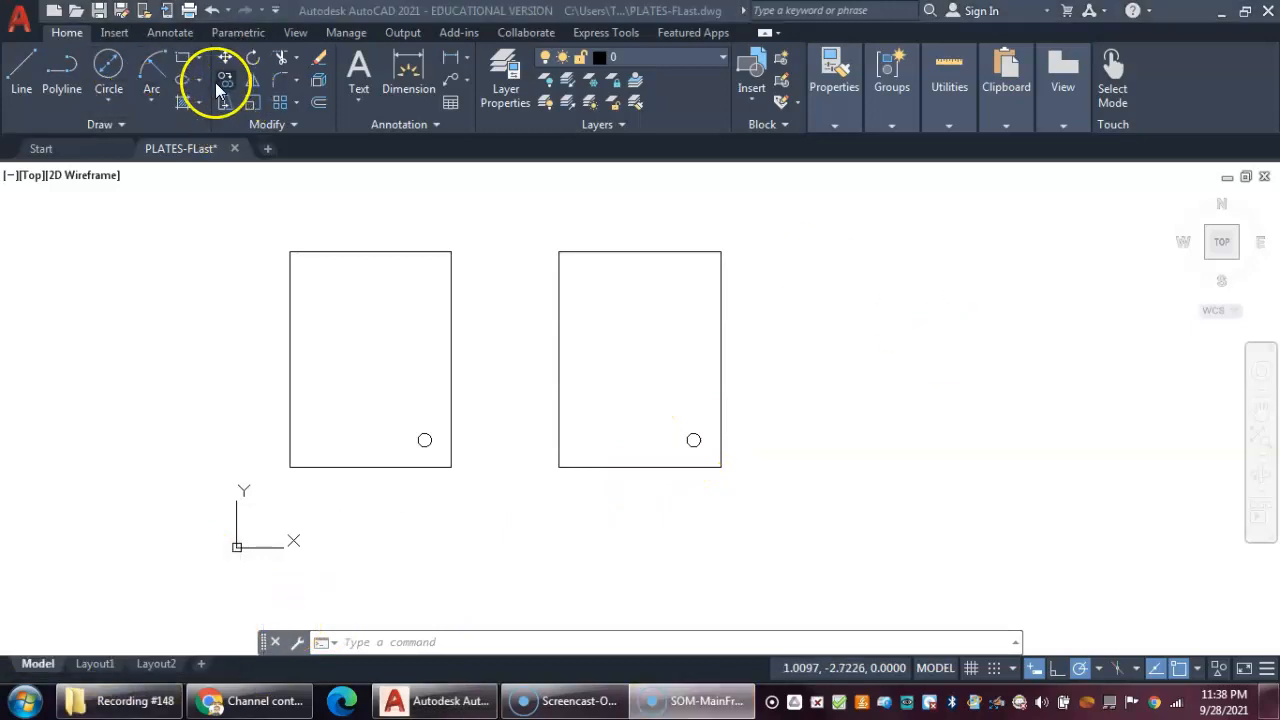
- Select the copied plate's circle, start Copy and enable the Center object snap
click(690, 436)
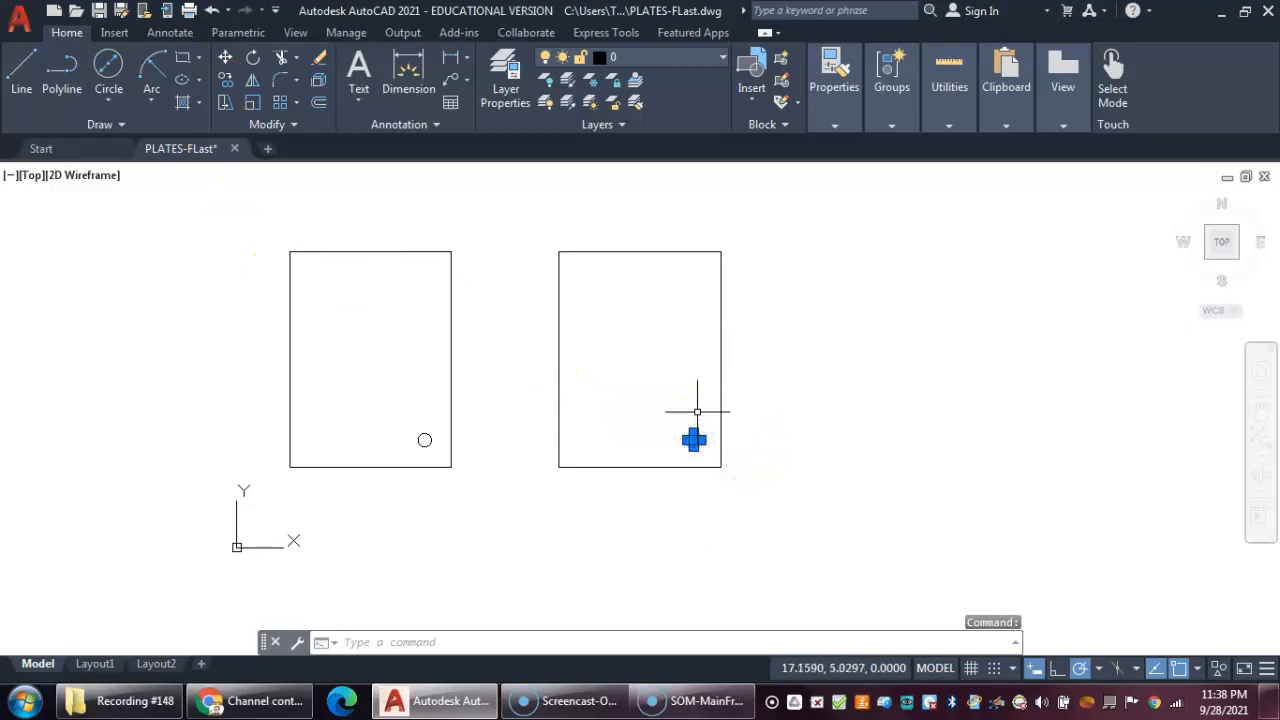
text(co)
key(Return)
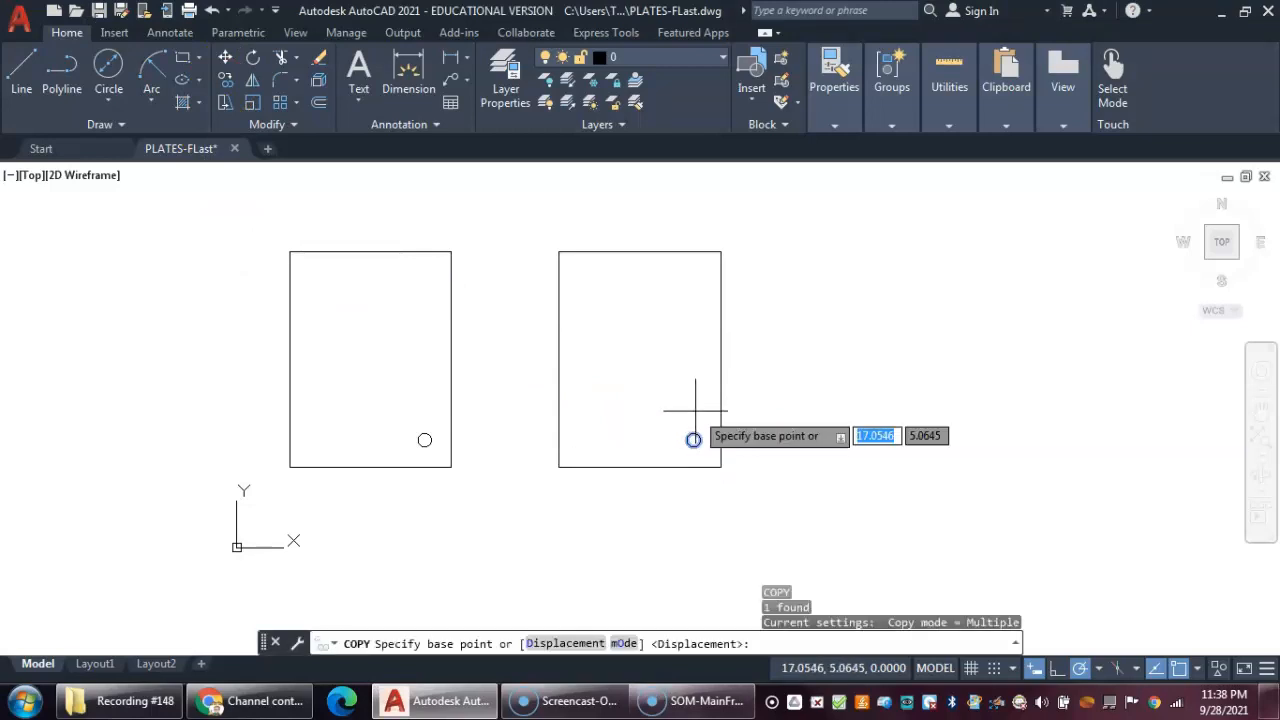
scroll(690, 438, up, 4)
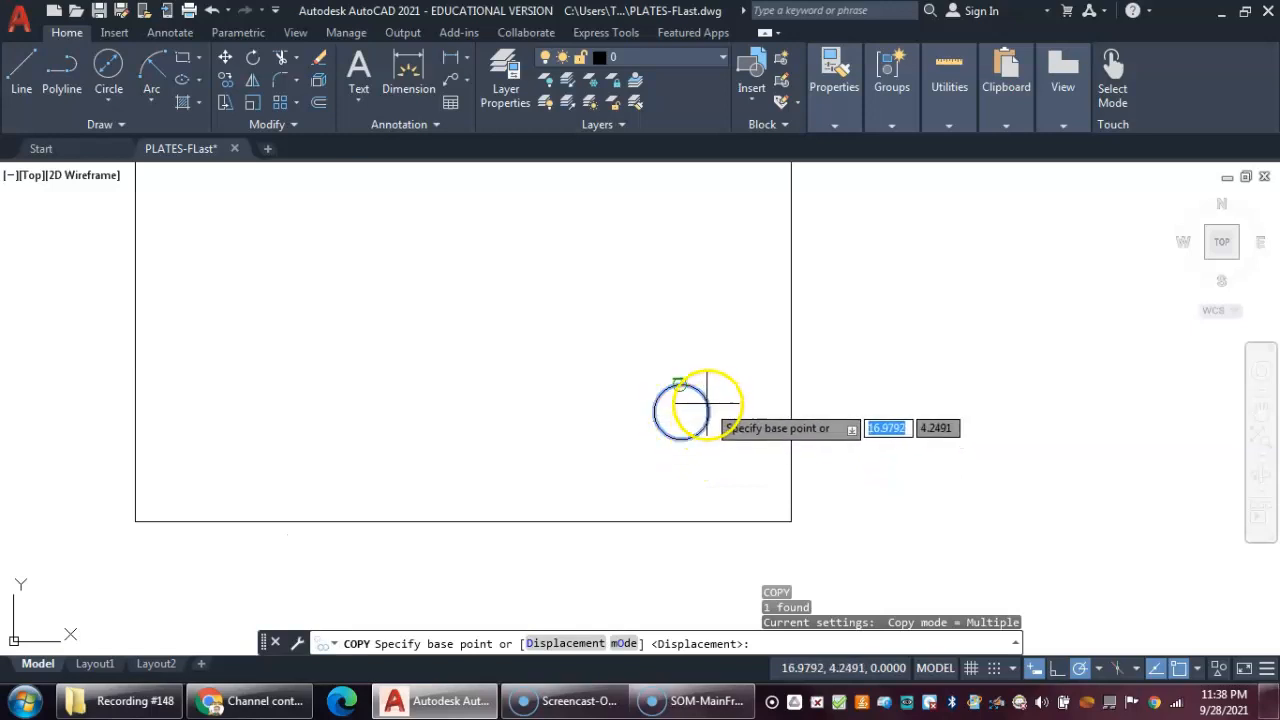
click(1199, 668)
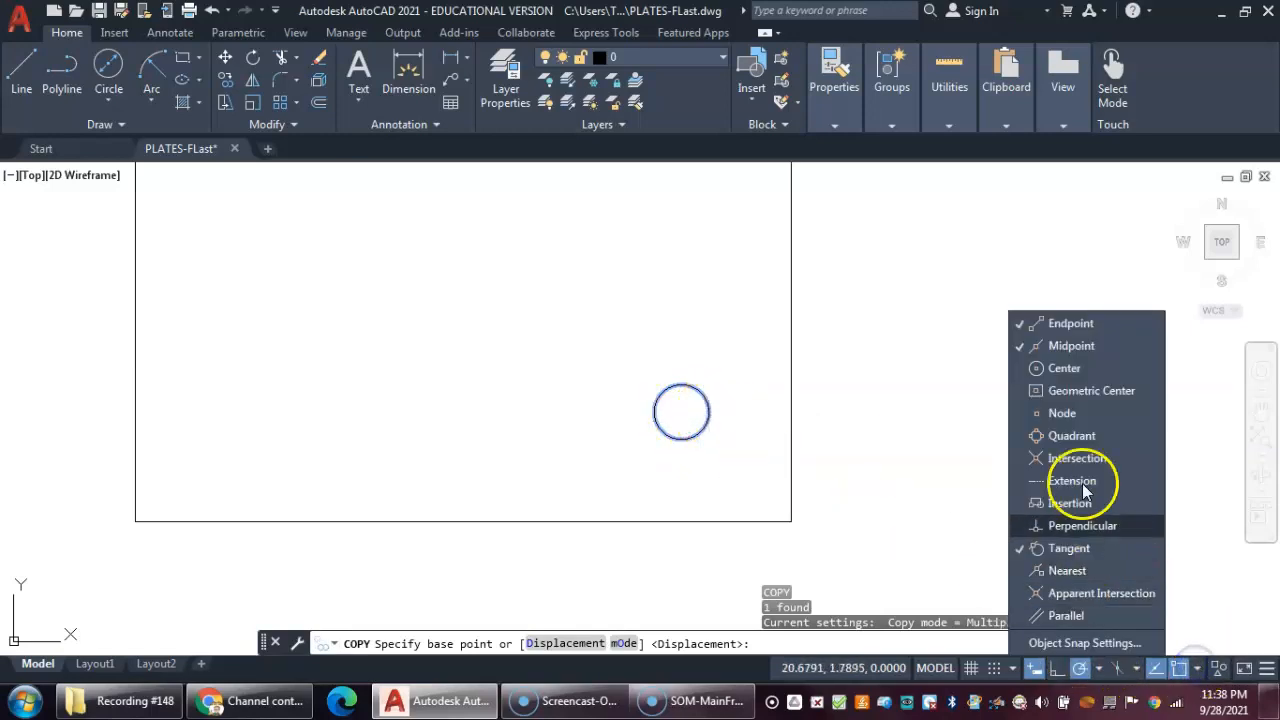
click(1015, 368)
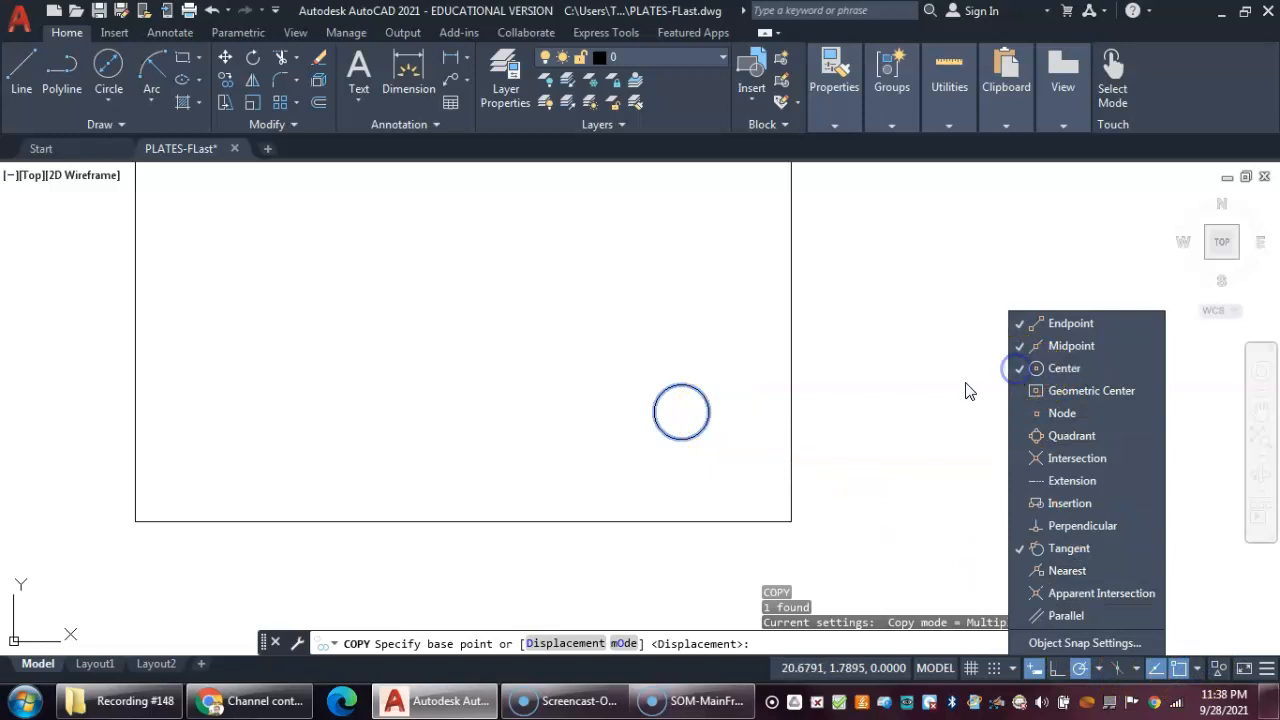
click(855, 482)
- Copy the circle from its center 6 units up, 4 units left, and to the plate's upper-left hole position
click(685, 411)
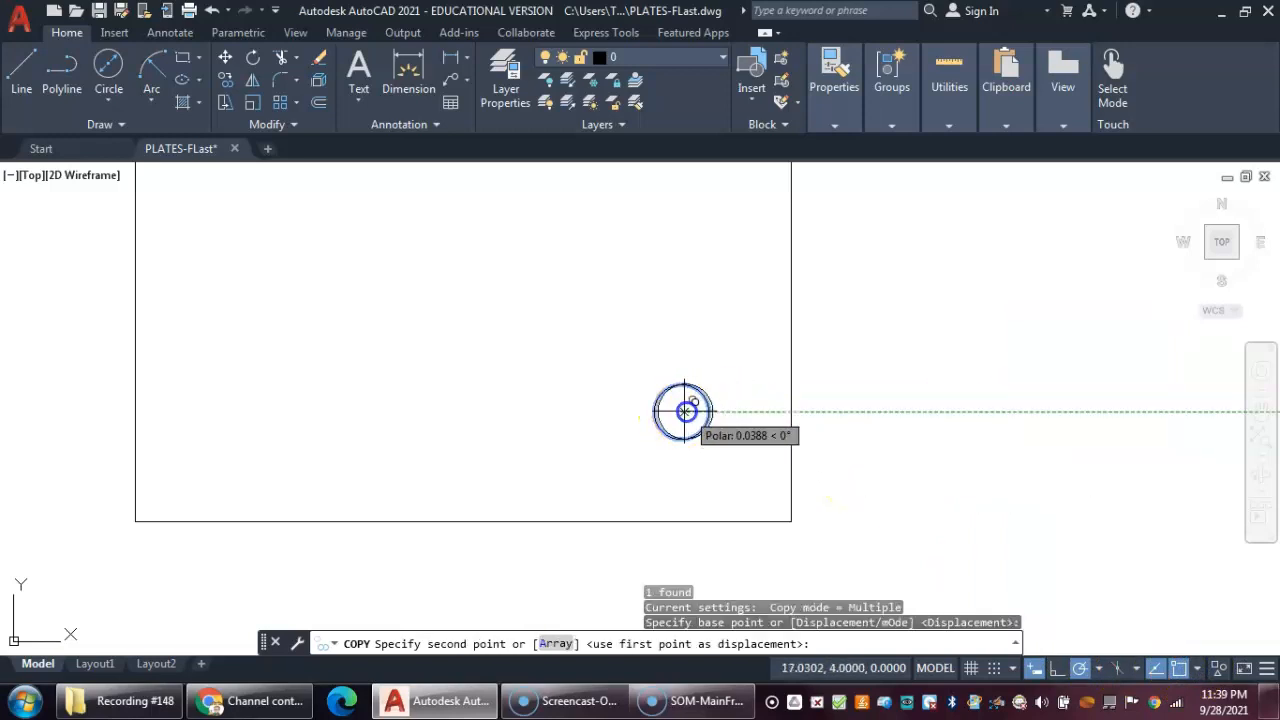
scroll(675, 335, down, 5)
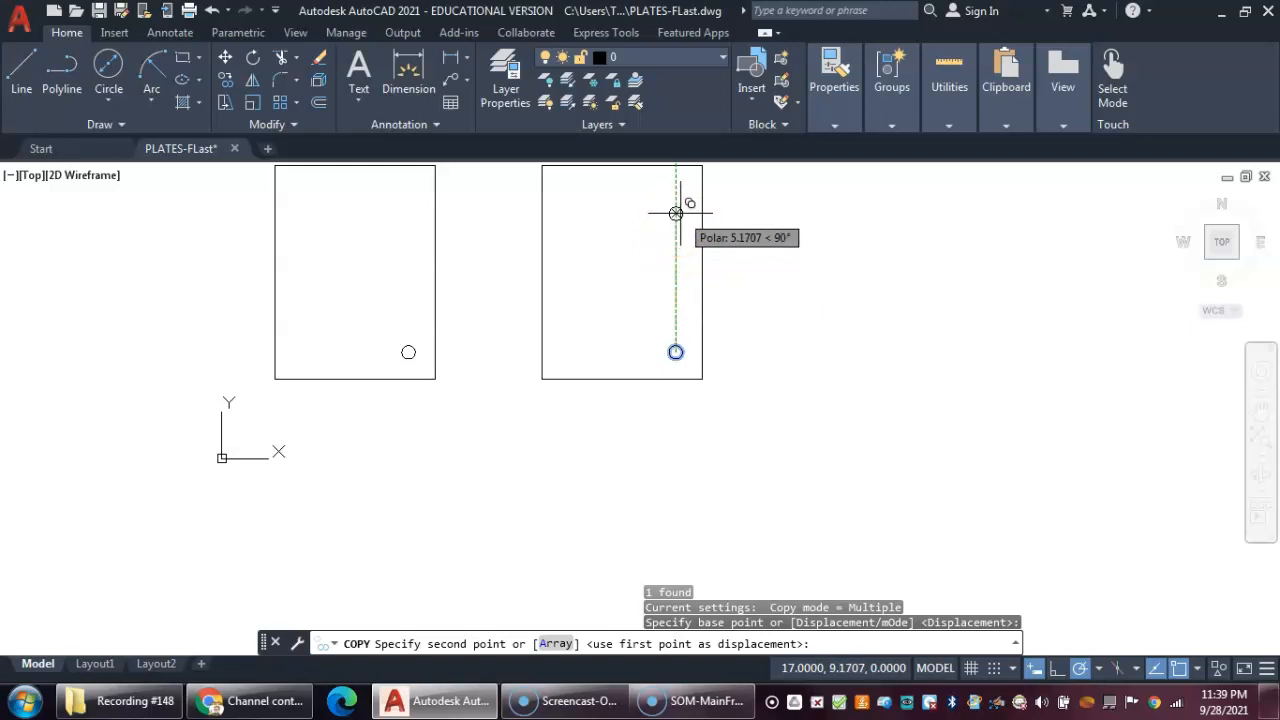
text(6)
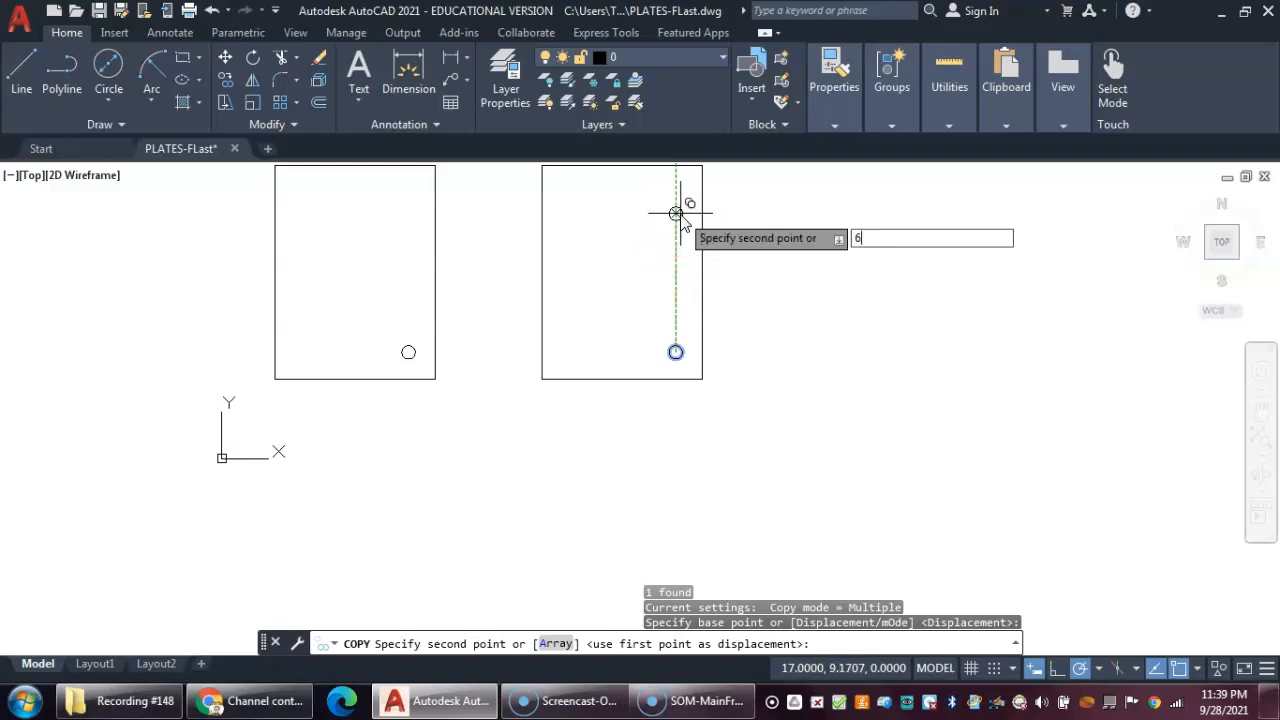
key(Return)
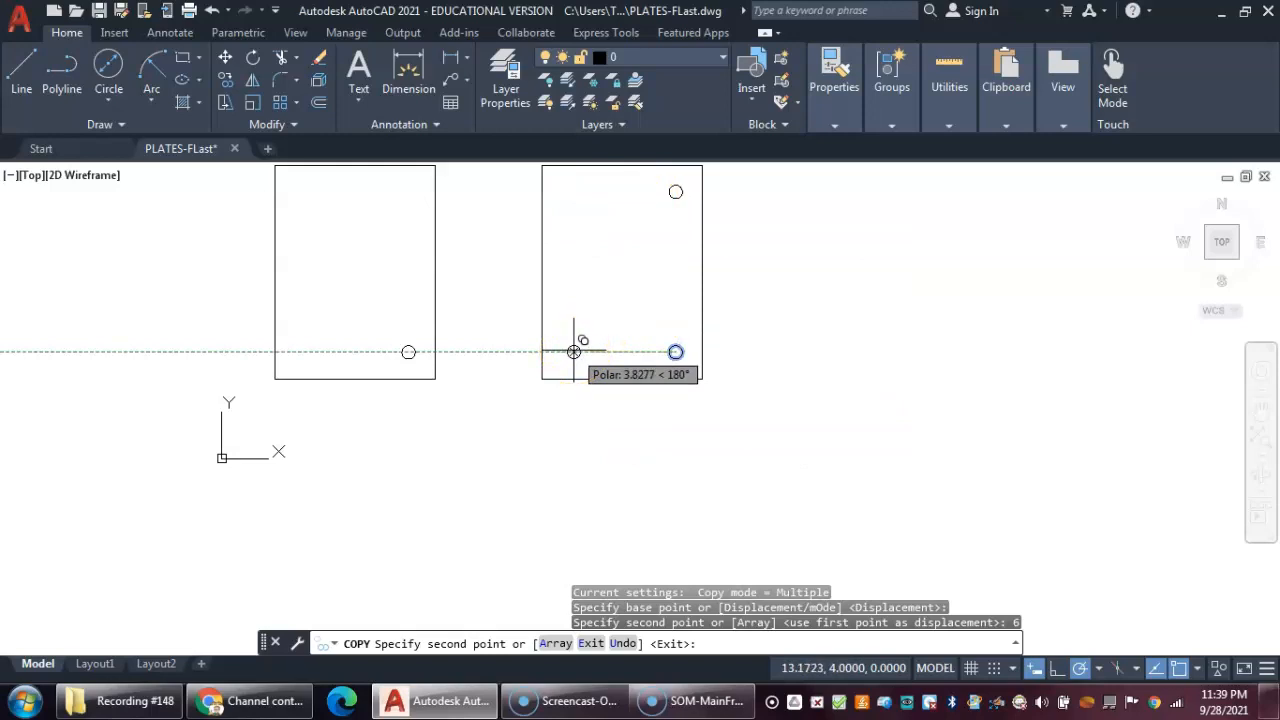
text(4)
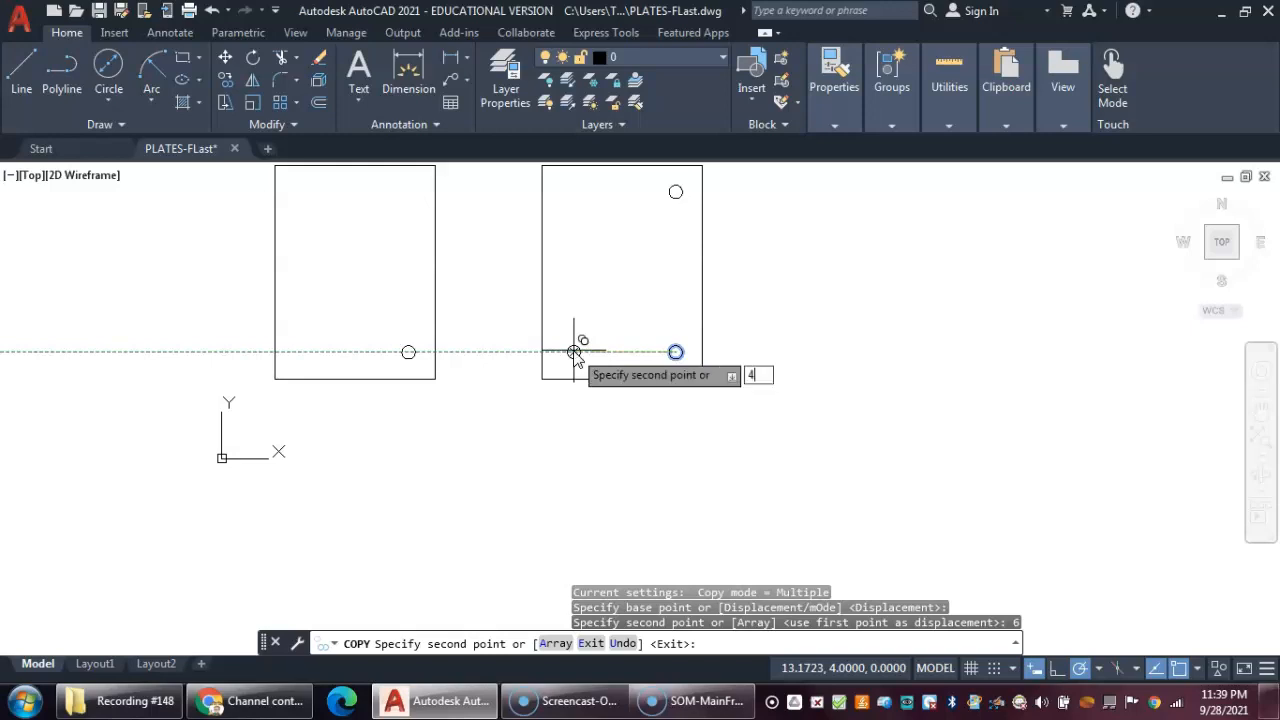
key(Return)
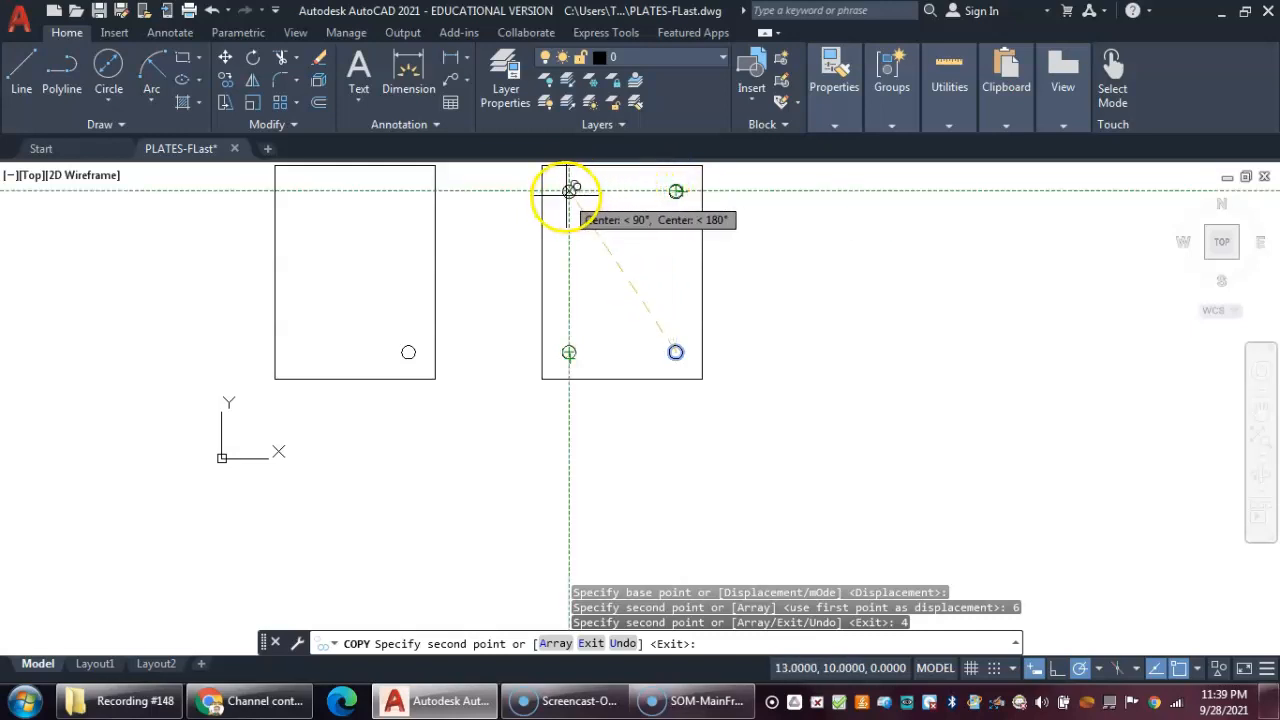
click(569, 190)
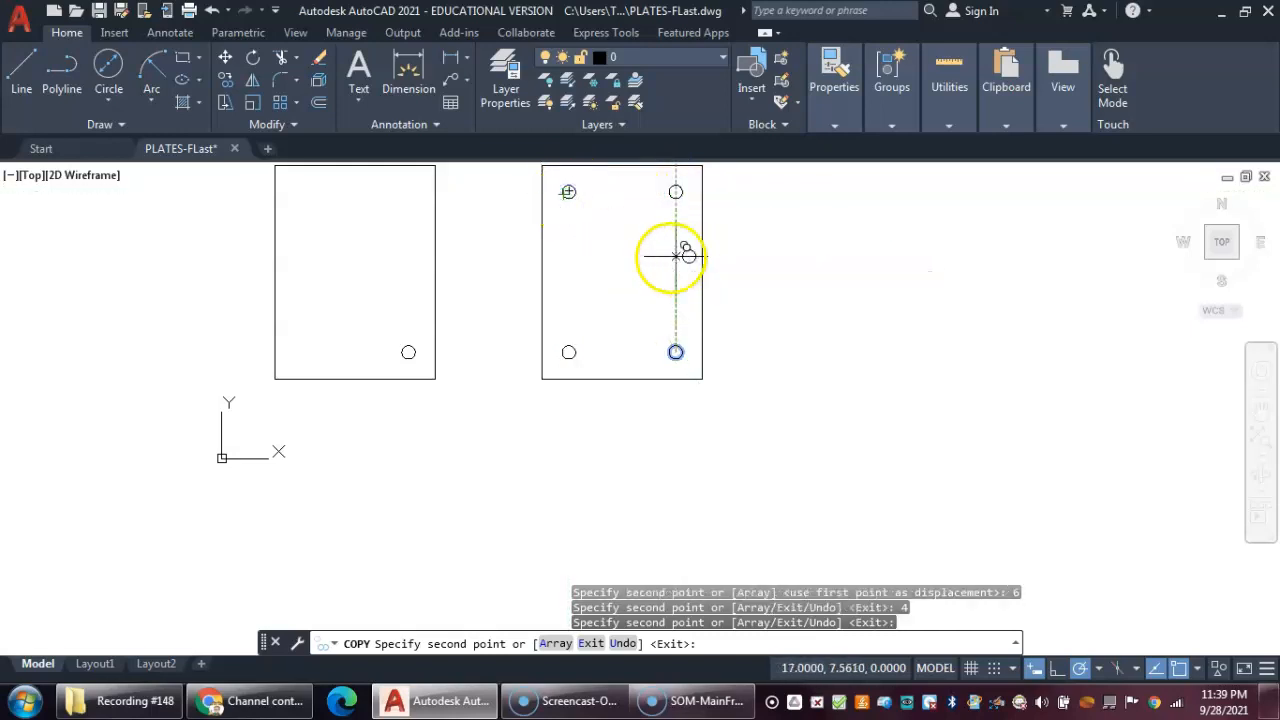
mouse_move(590, 246)
middle_down()
mouse_move(560, 236)
mouse_move(548, 334)
middle_up()
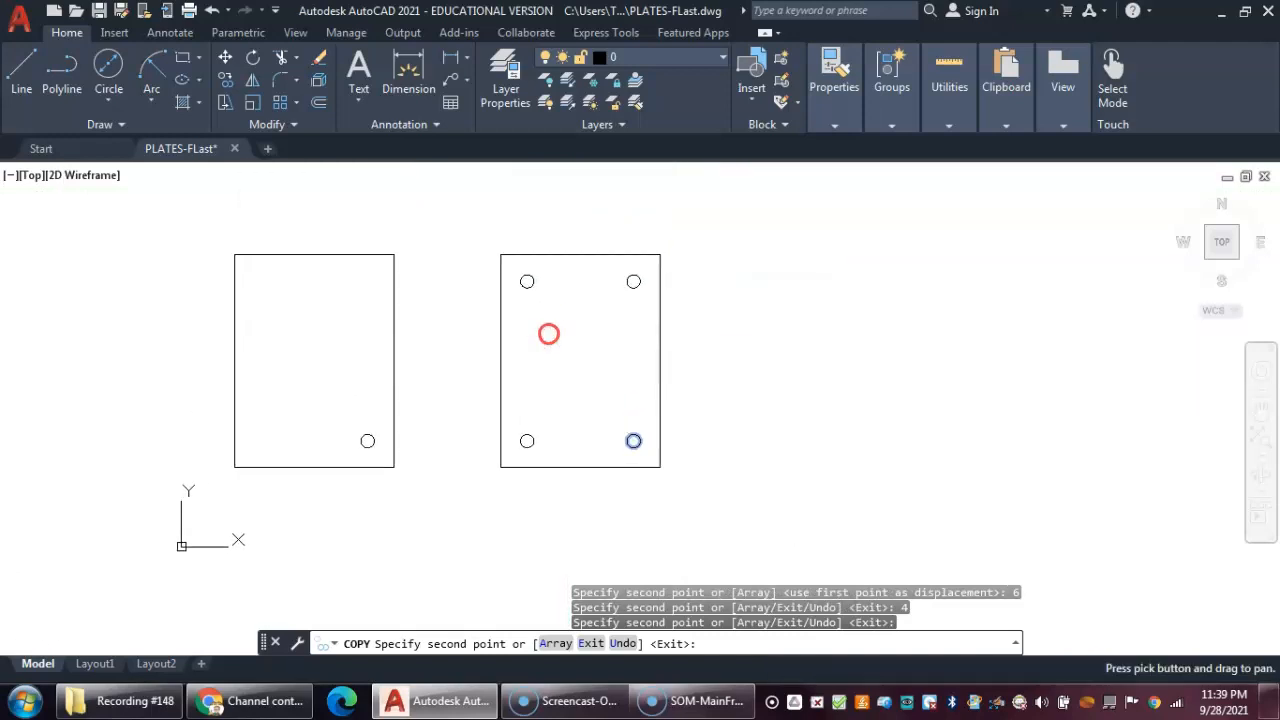
right_click(581, 326)
click(588, 340)
- Save the drawing
middle_drag(715, 322, 634, 289)
scroll(639, 289, down, 2)
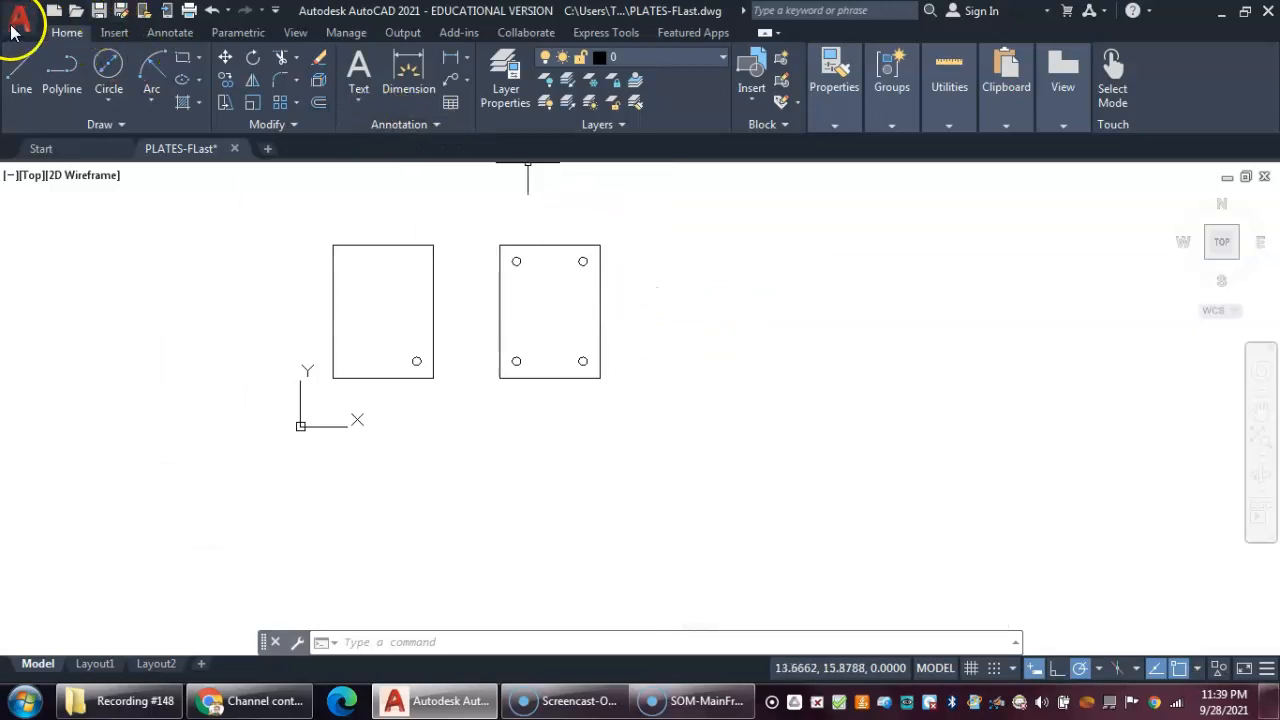
click(100, 12)
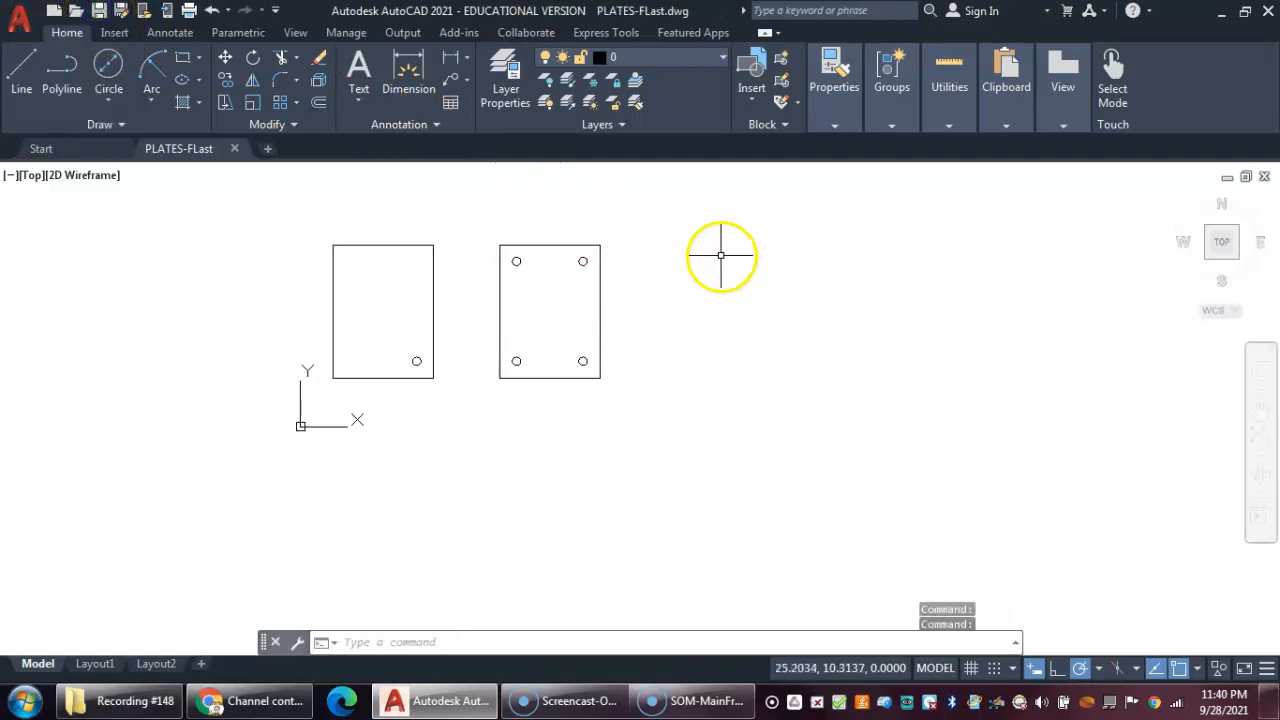
- Copy the four-hole plate 10 units to the right from its lower-left corner
middle_drag(723, 257, 694, 304)
click(221, 80)
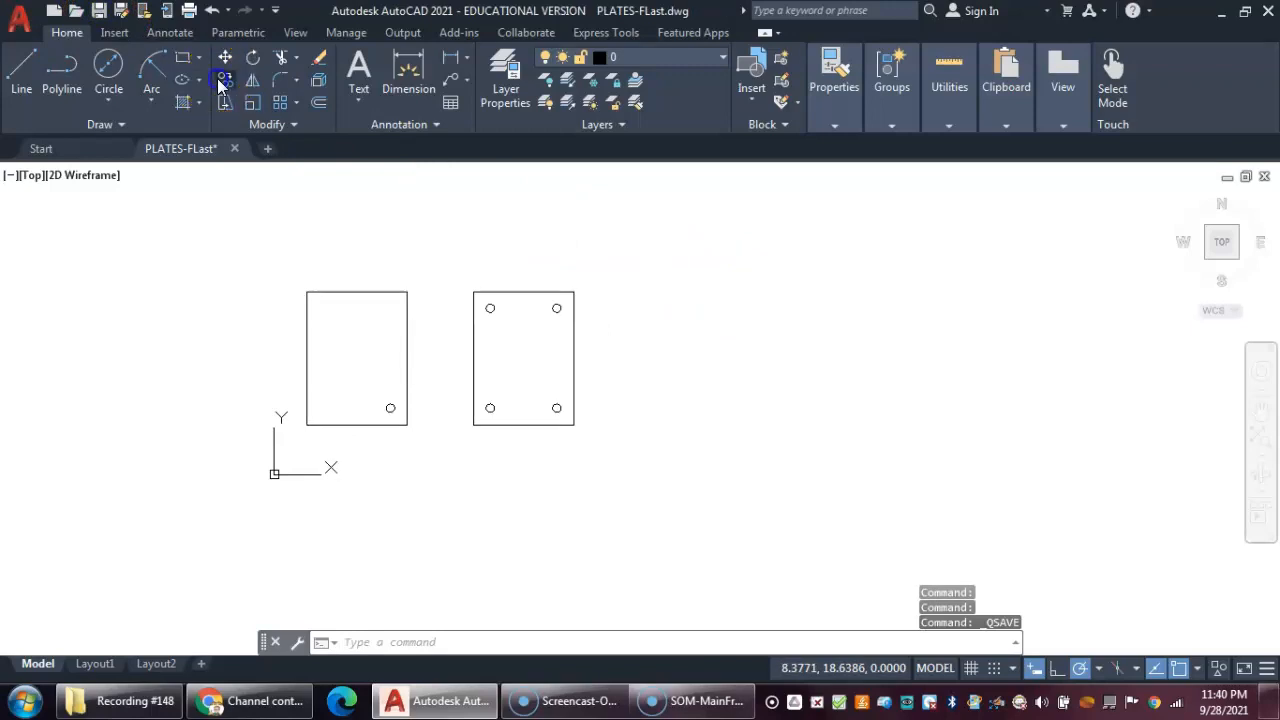
click(438, 262)
click(617, 463)
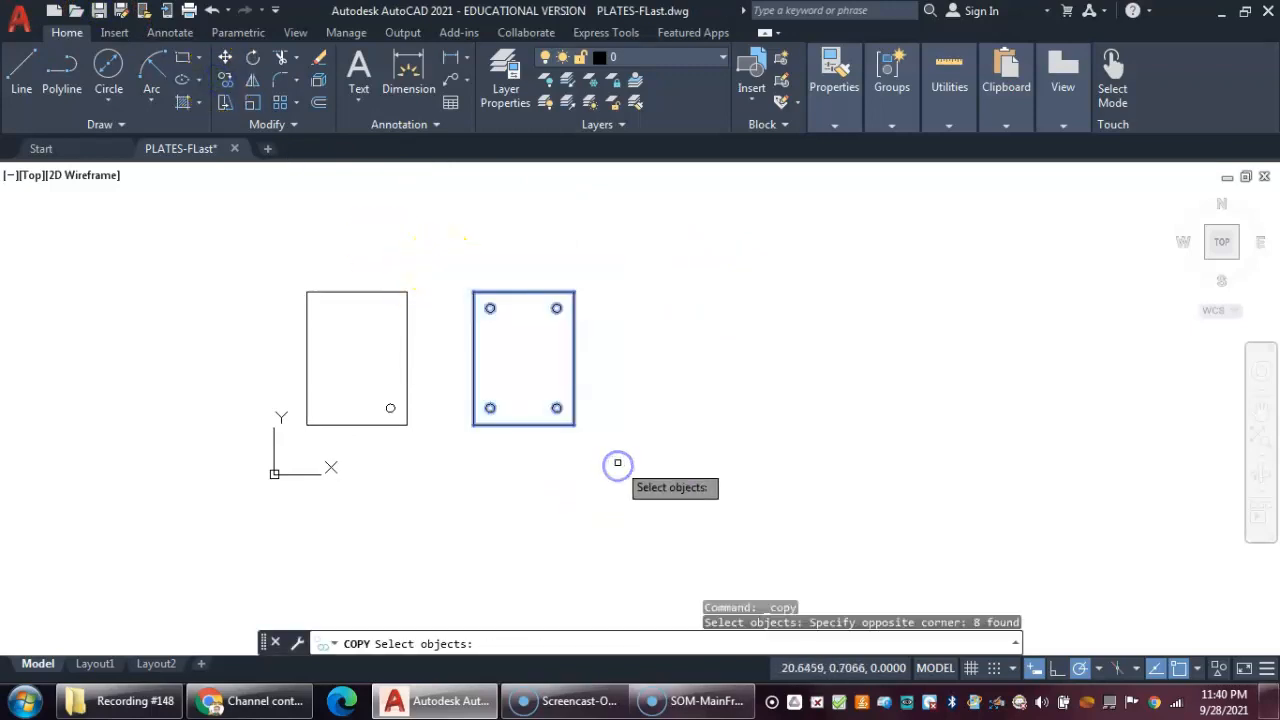
key(Return)
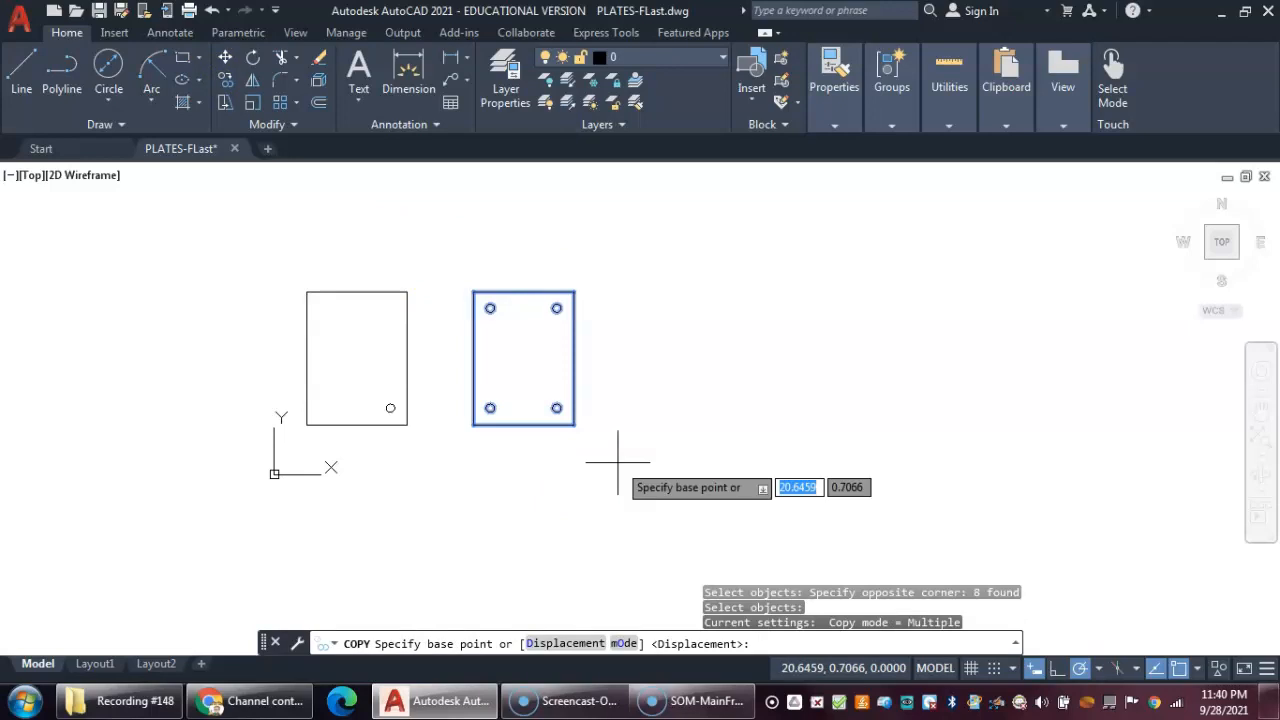
click(474, 425)
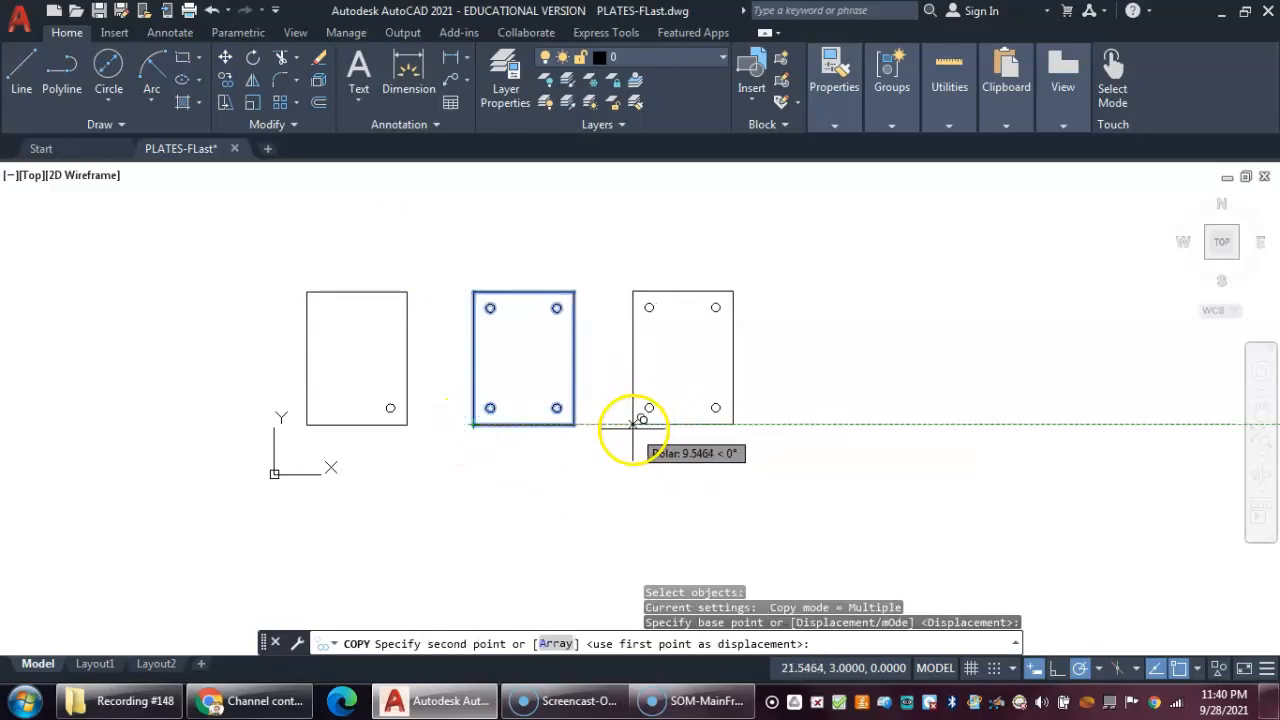
text(10)
key(Return)
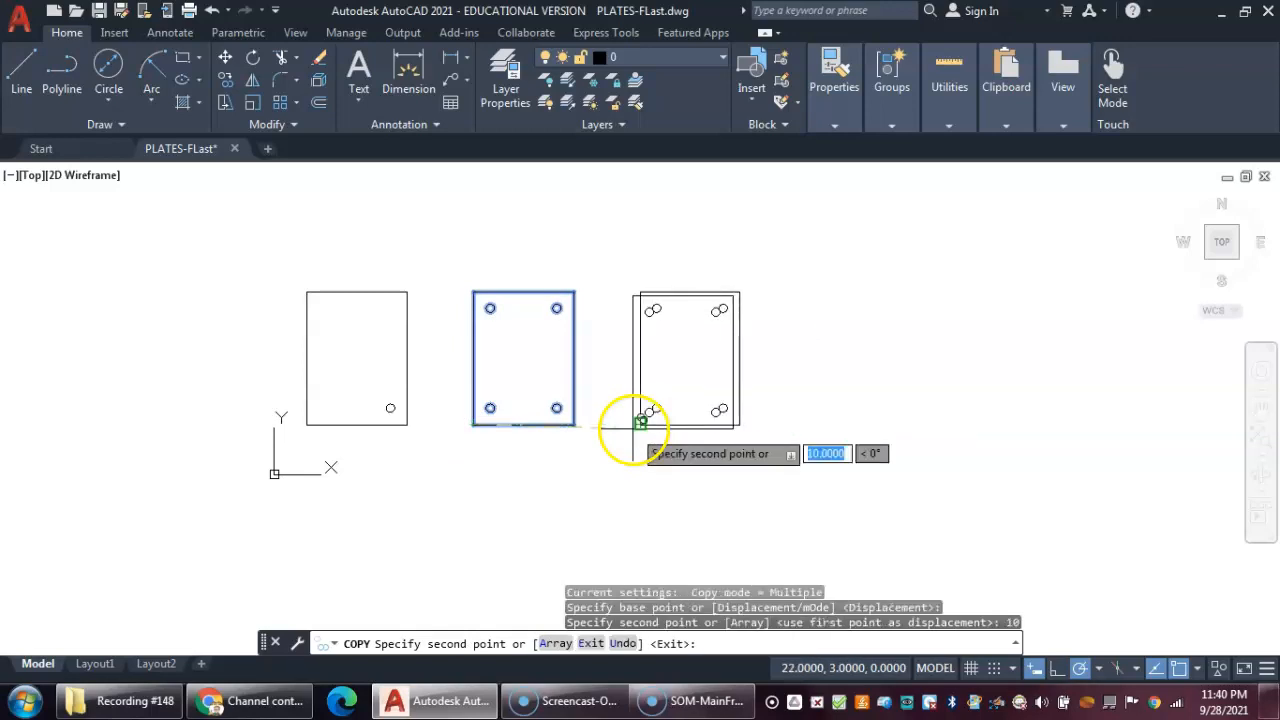
right_click(838, 403)
click(927, 437)
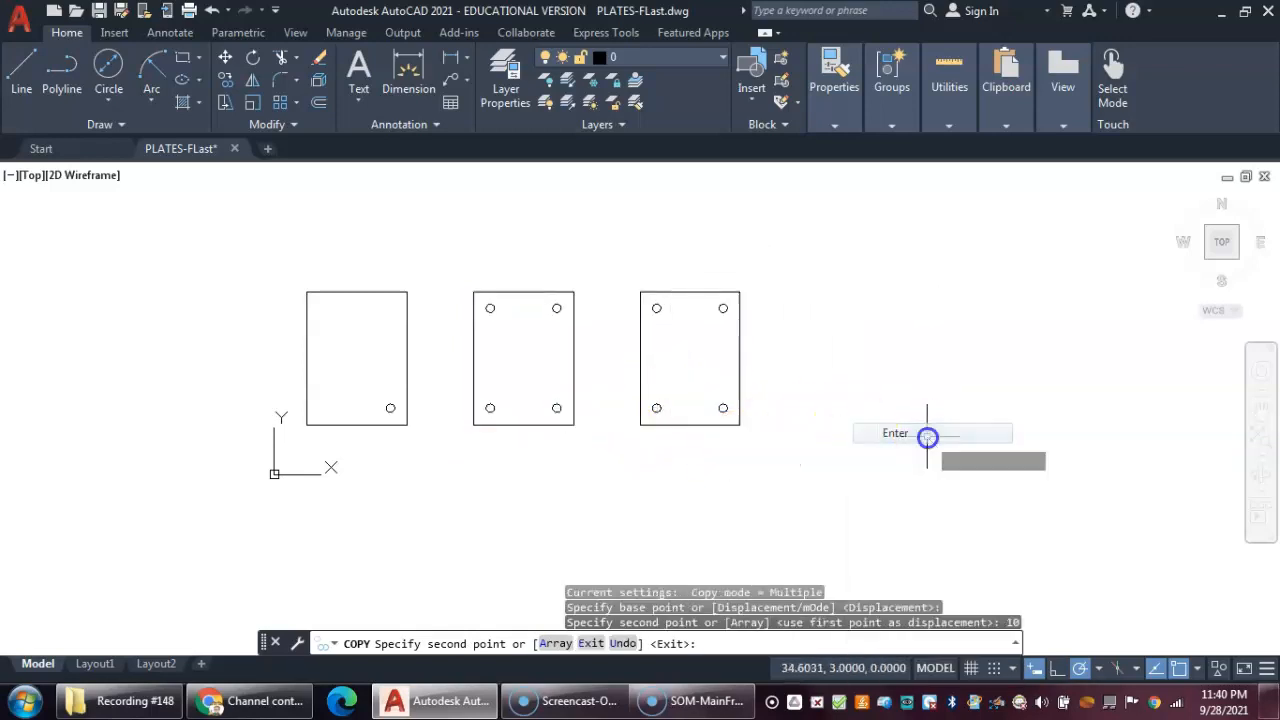
- Copy the new plate's lower-right circle from its center 2 units left, to the middle of the bottom edge
middle_drag(906, 429, 810, 425)
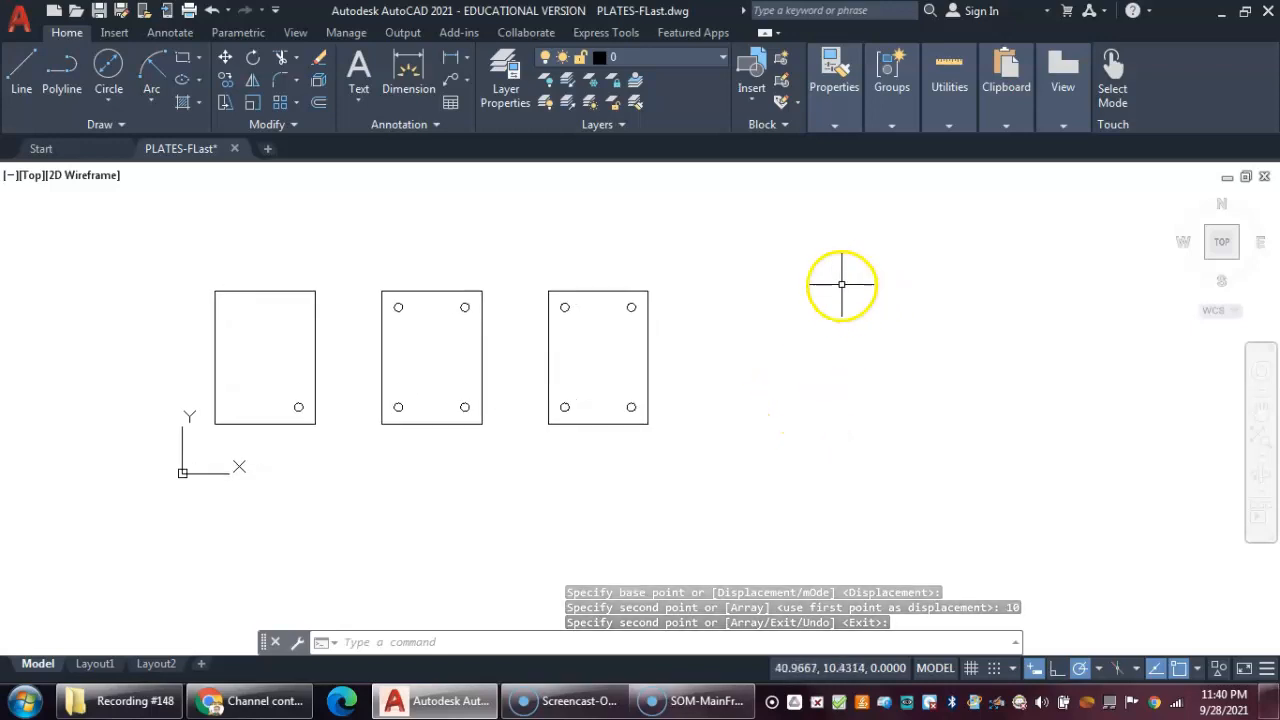
click(222, 86)
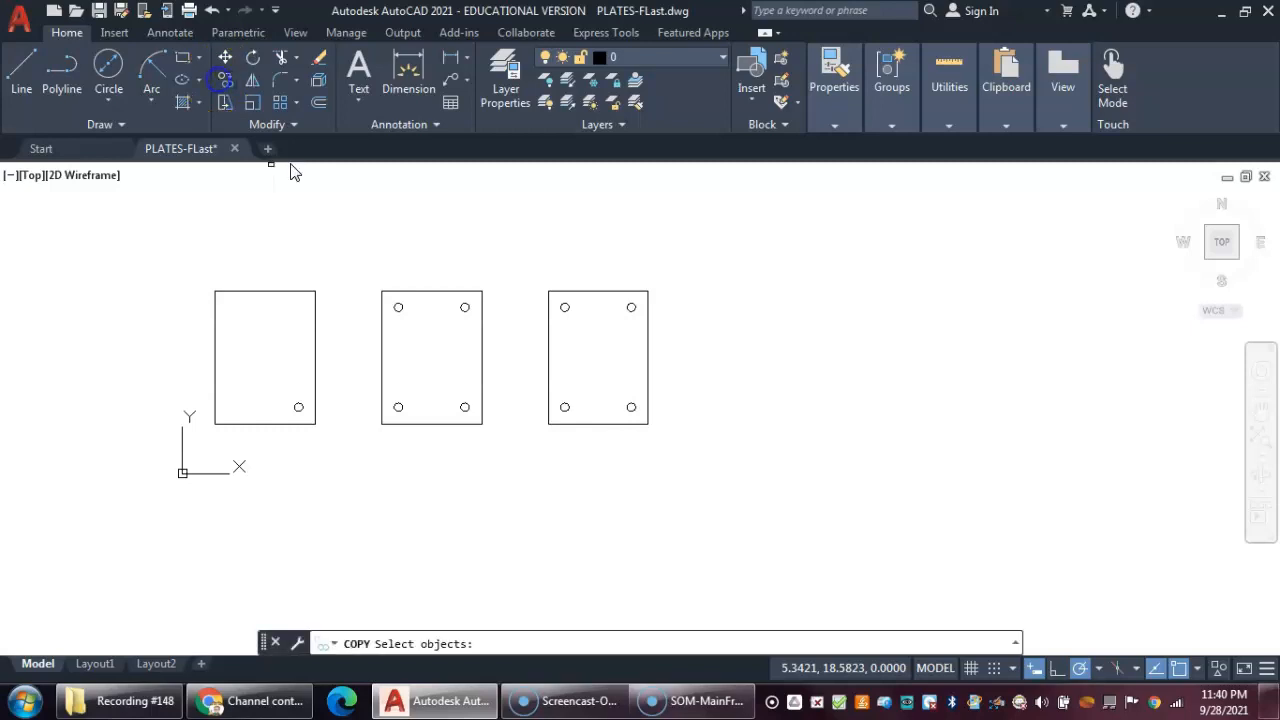
click(632, 408)
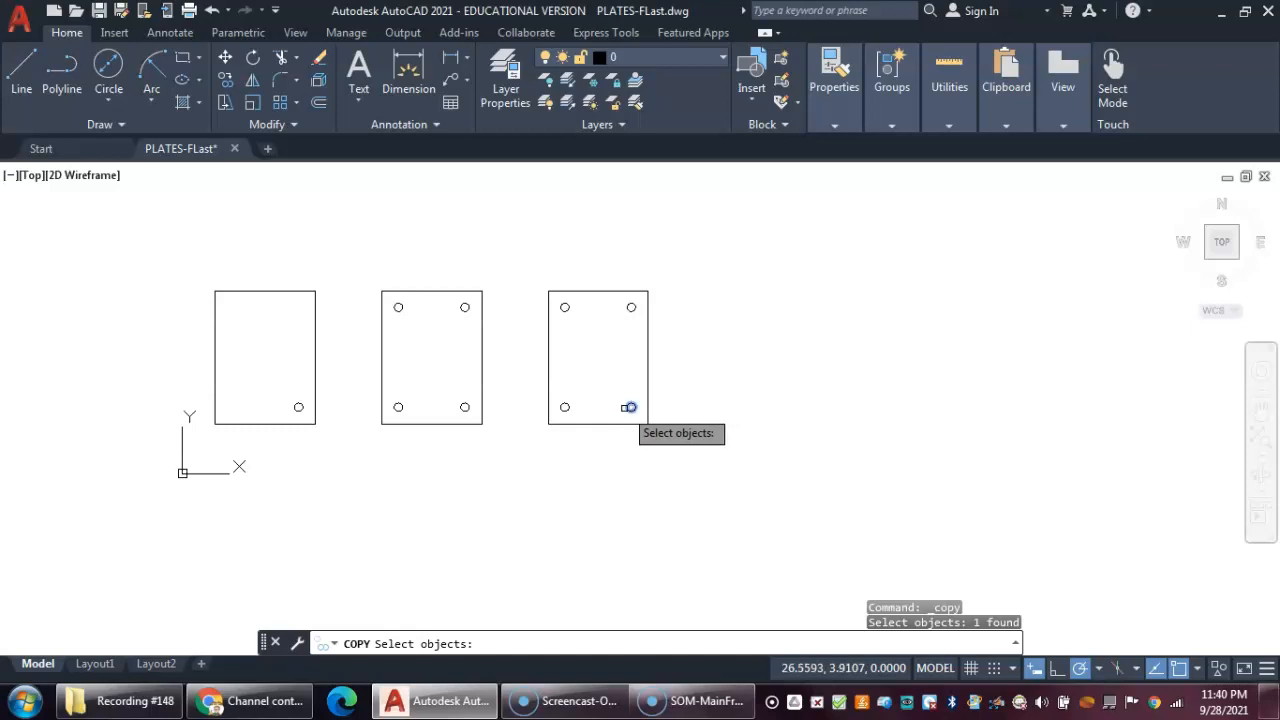
key(Return)
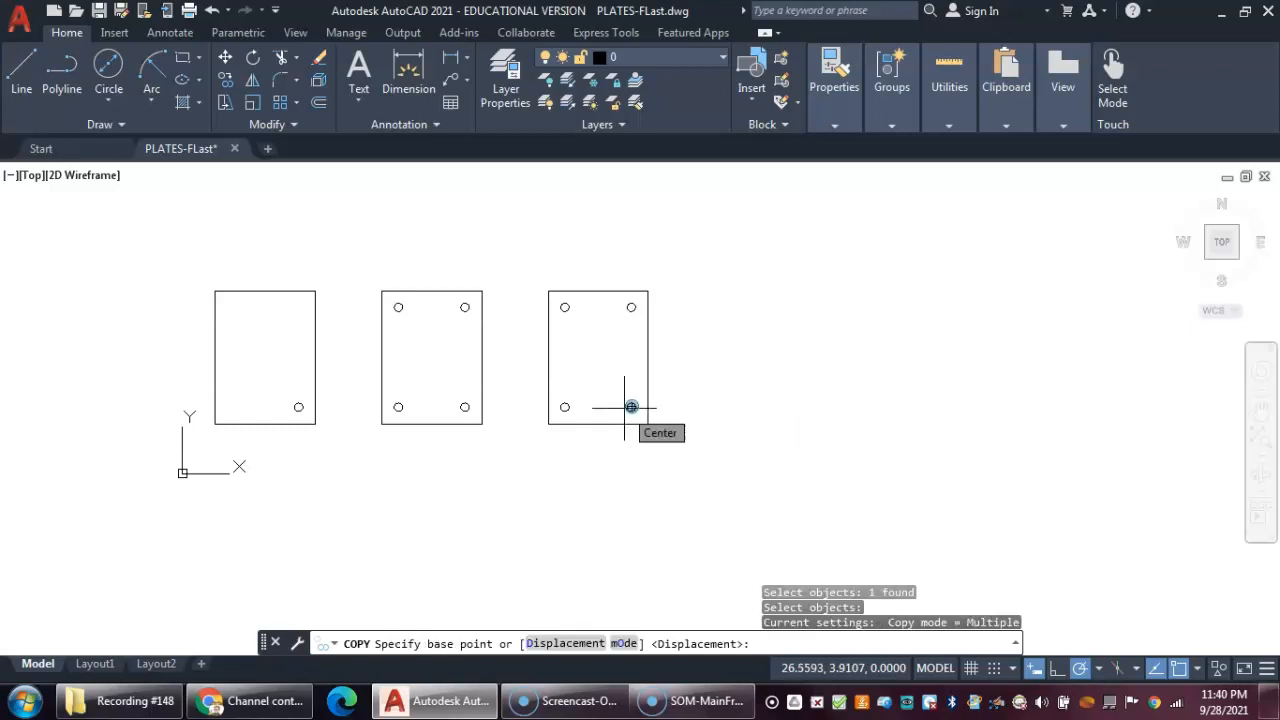
scroll(630, 410, up, 2)
scroll(632, 427, up, 2)
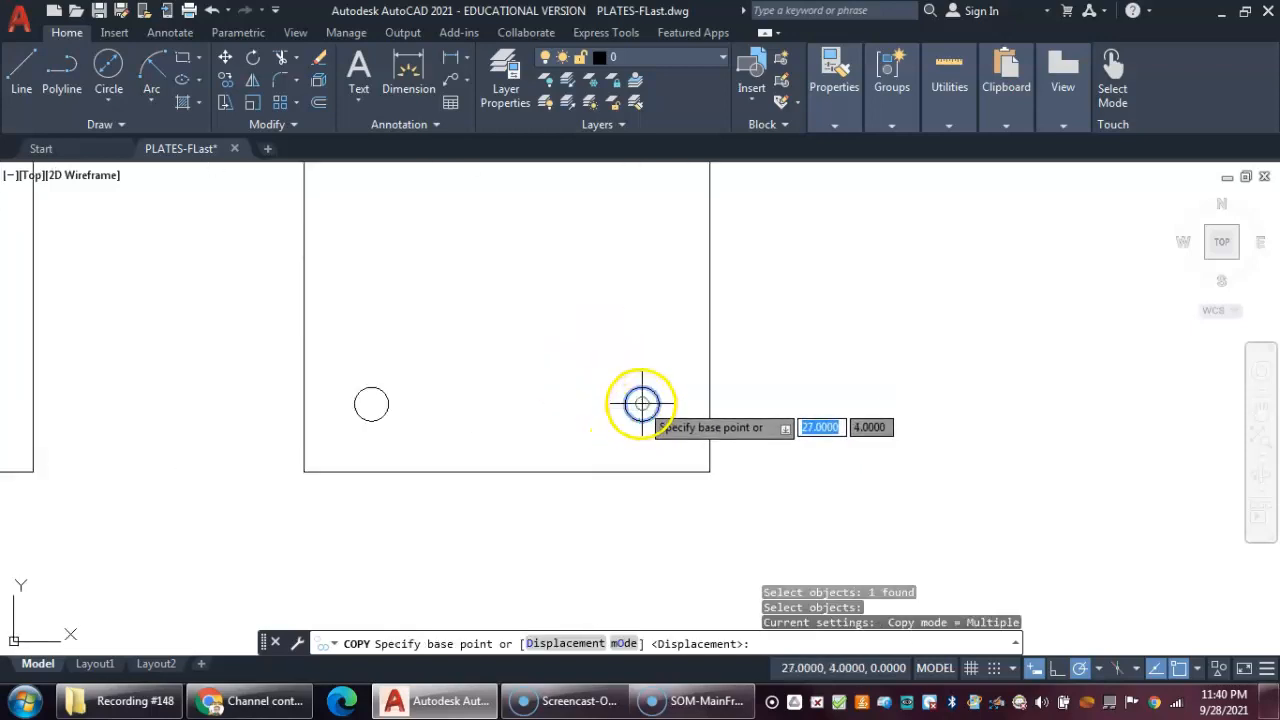
click(641, 403)
click(371, 403)
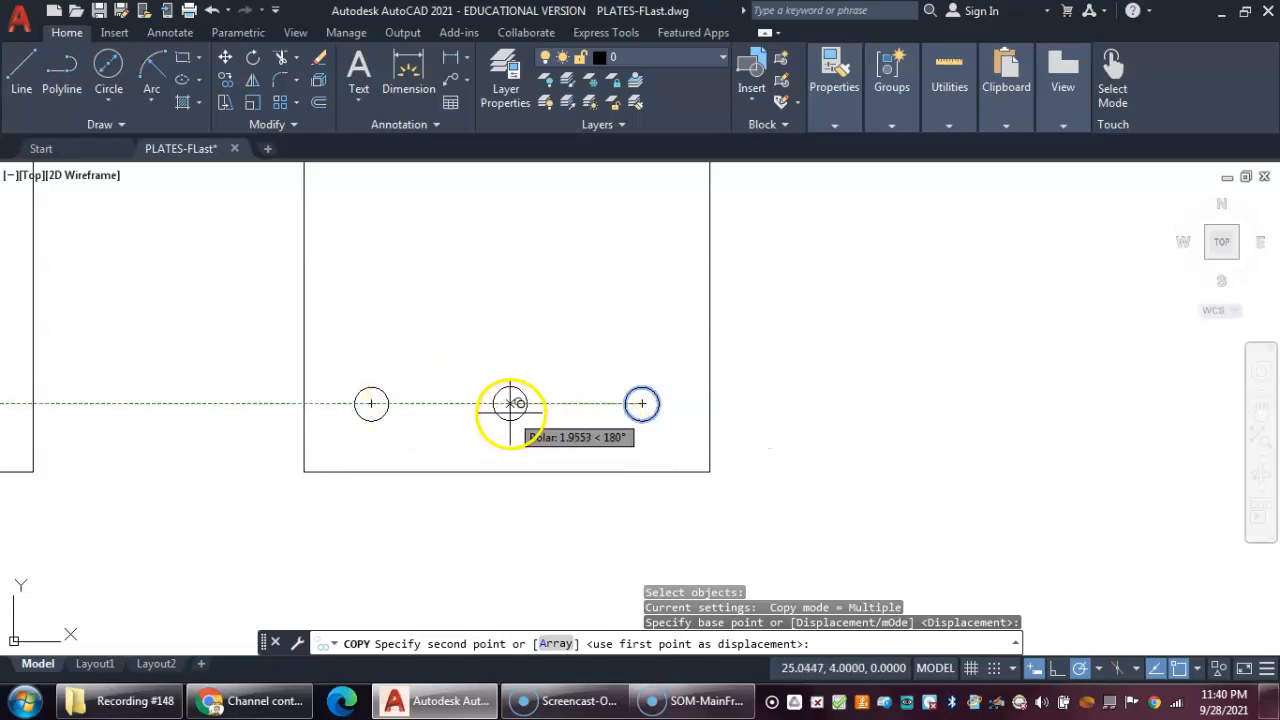
text(2)
key(Return)
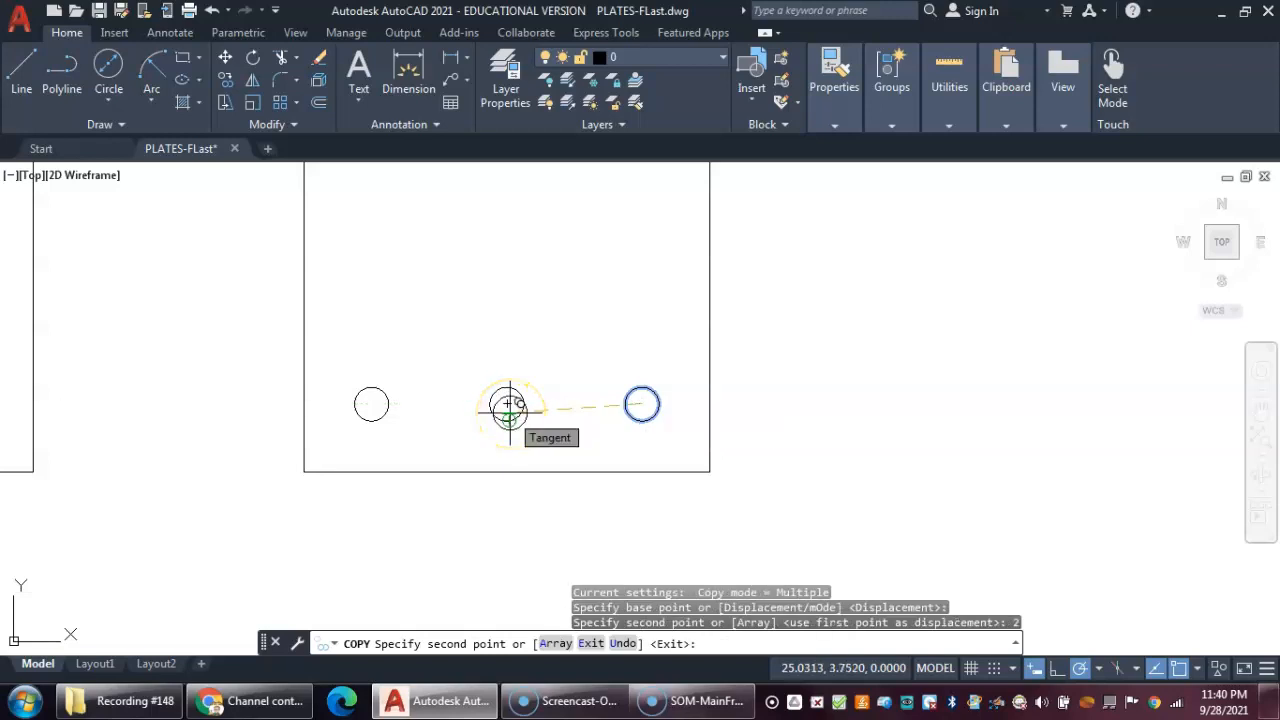
scroll(530, 295, down, 4)
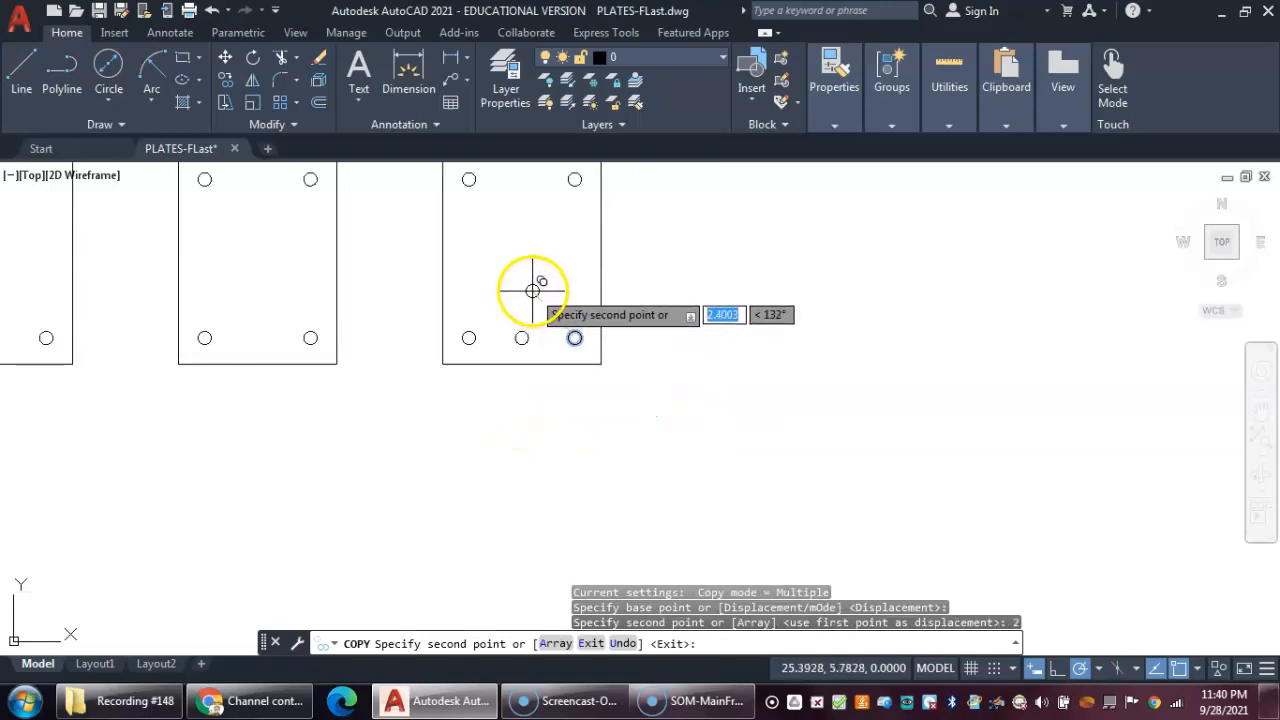
right_click(542, 282)
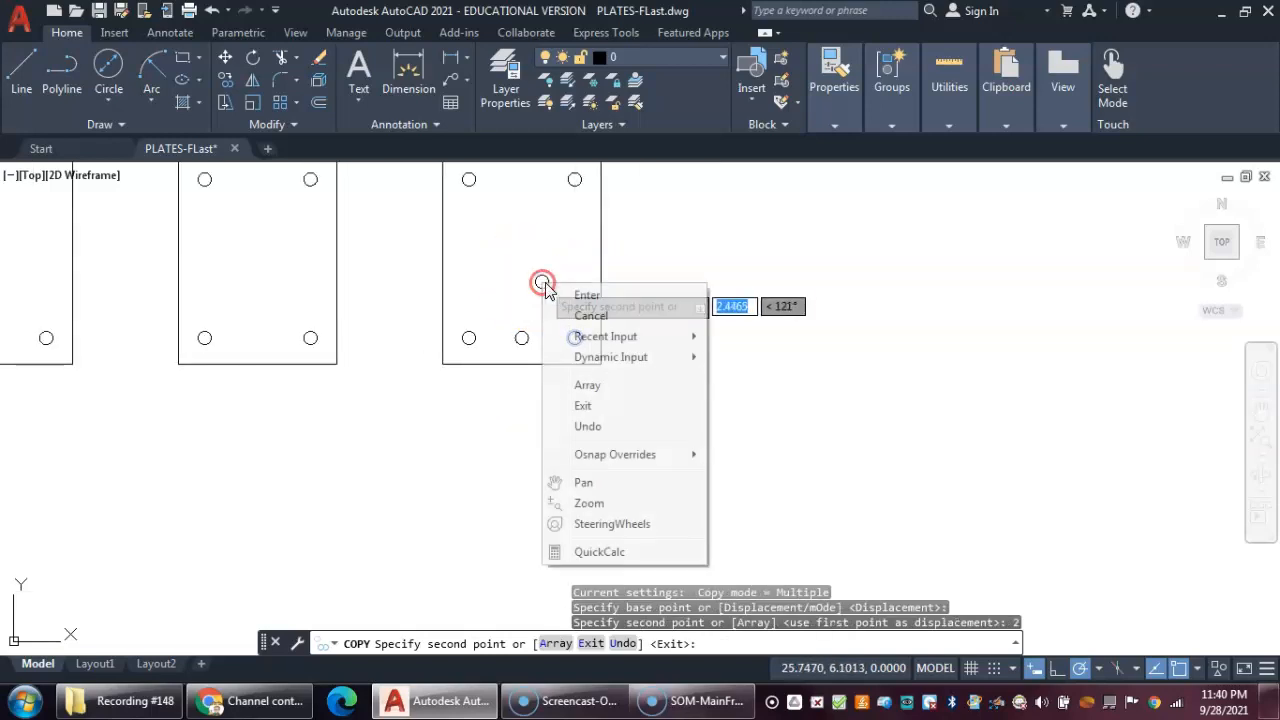
click(586, 297)
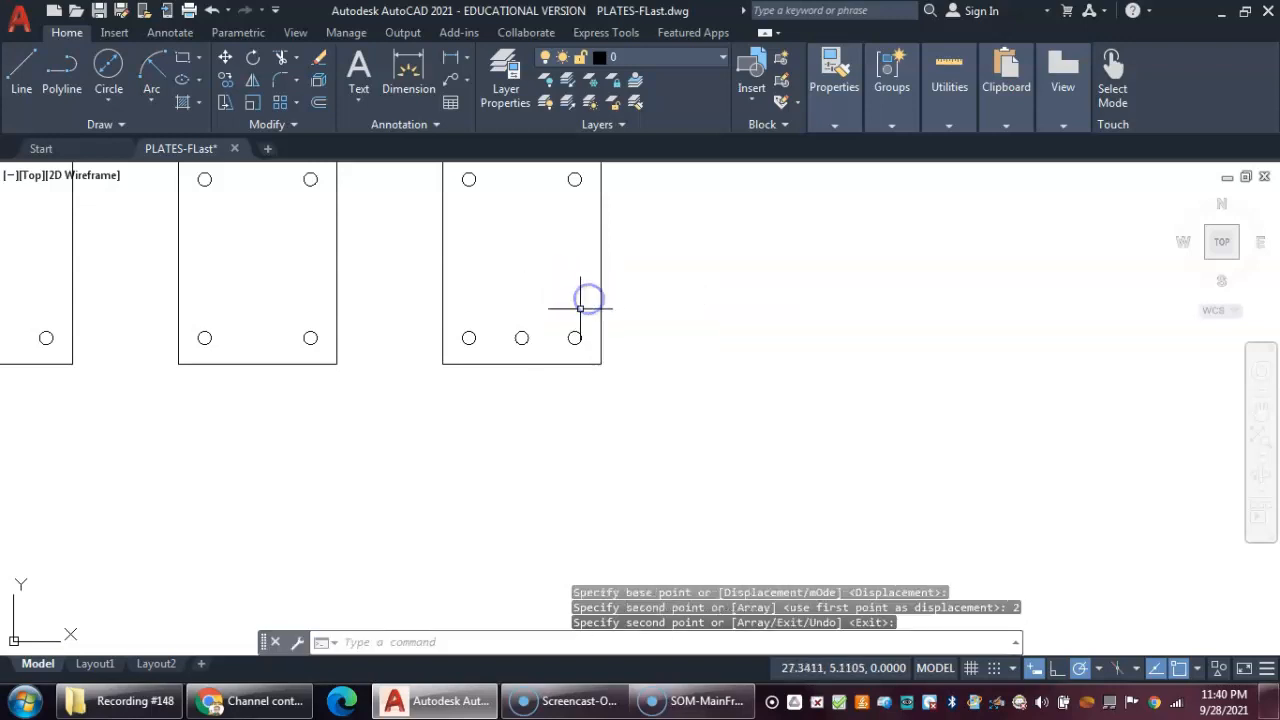
- Copy the same plate's upper-right circle from its center 2 units left, to the middle of the top edge
middle_drag(557, 266, 598, 318)
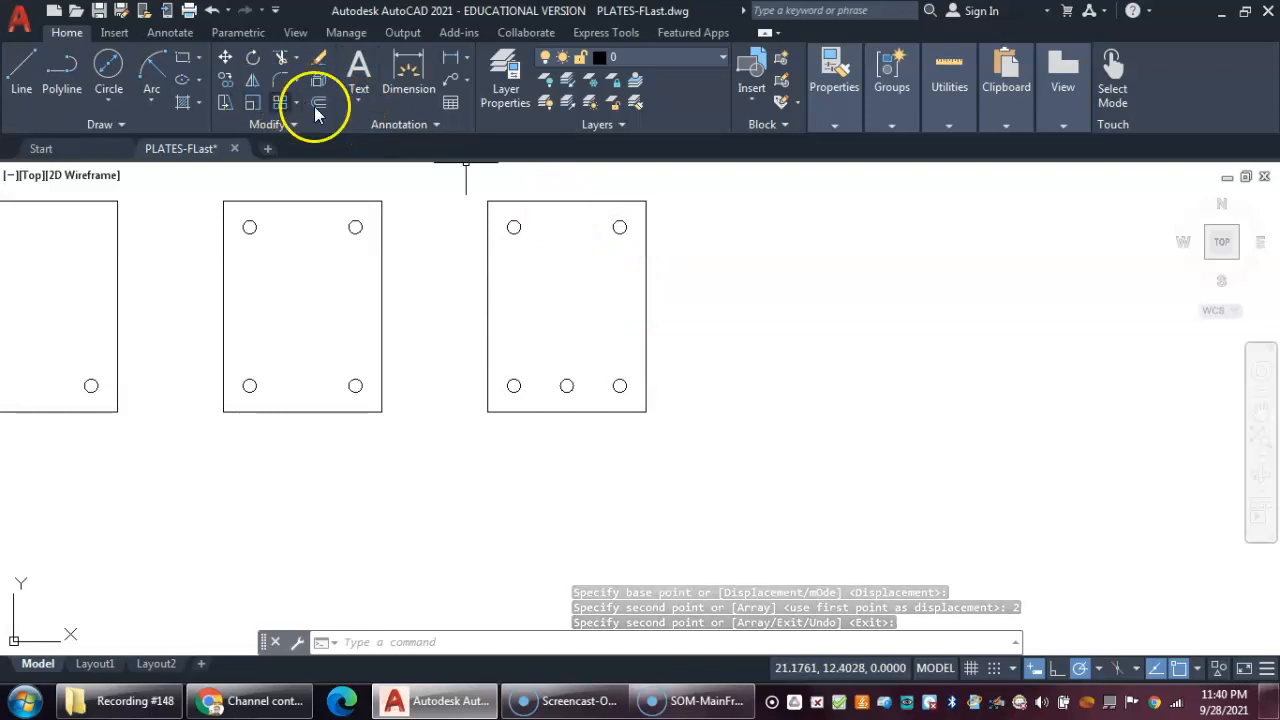
click(226, 80)
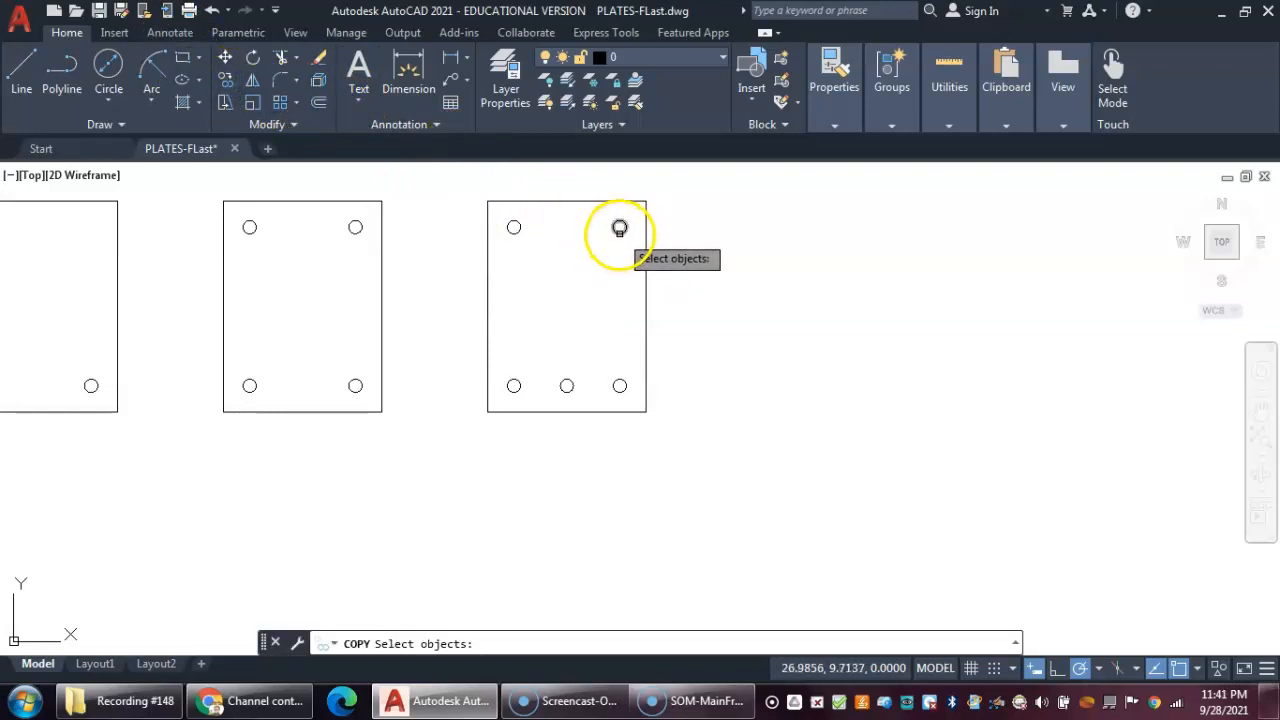
click(619, 229)
key(Return)
scroll(619, 228, up, 3)
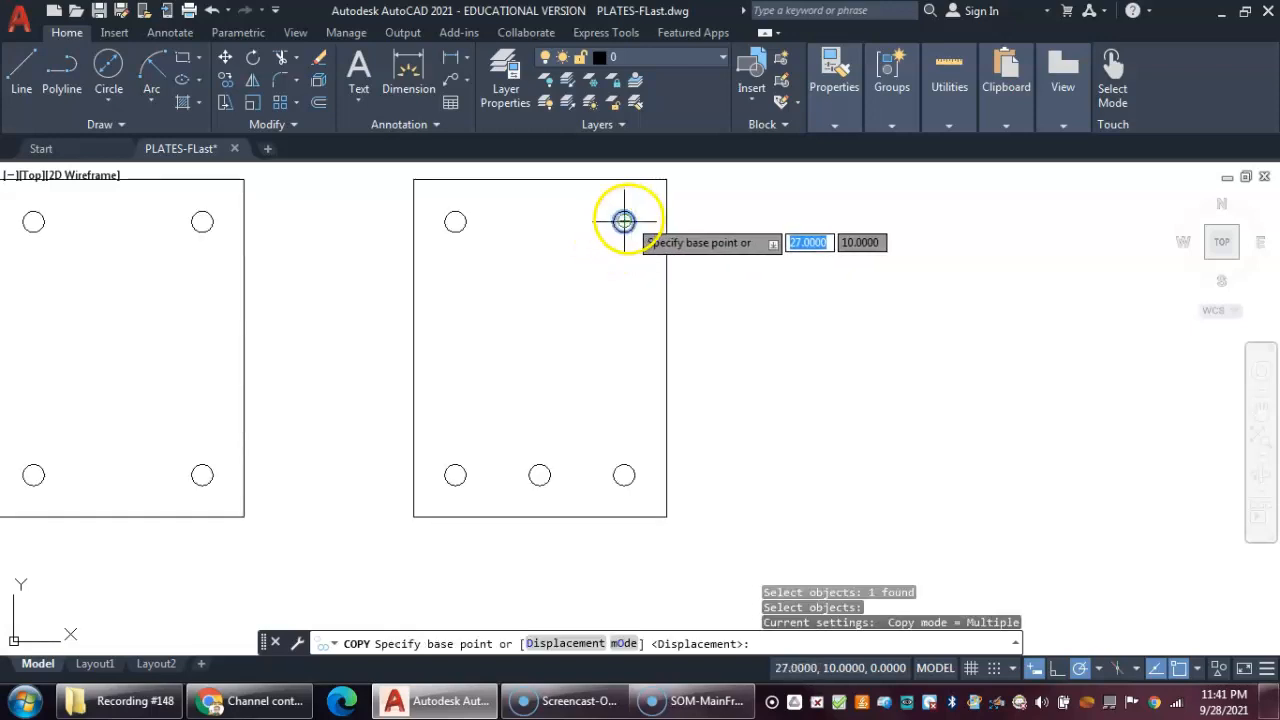
click(623, 221)
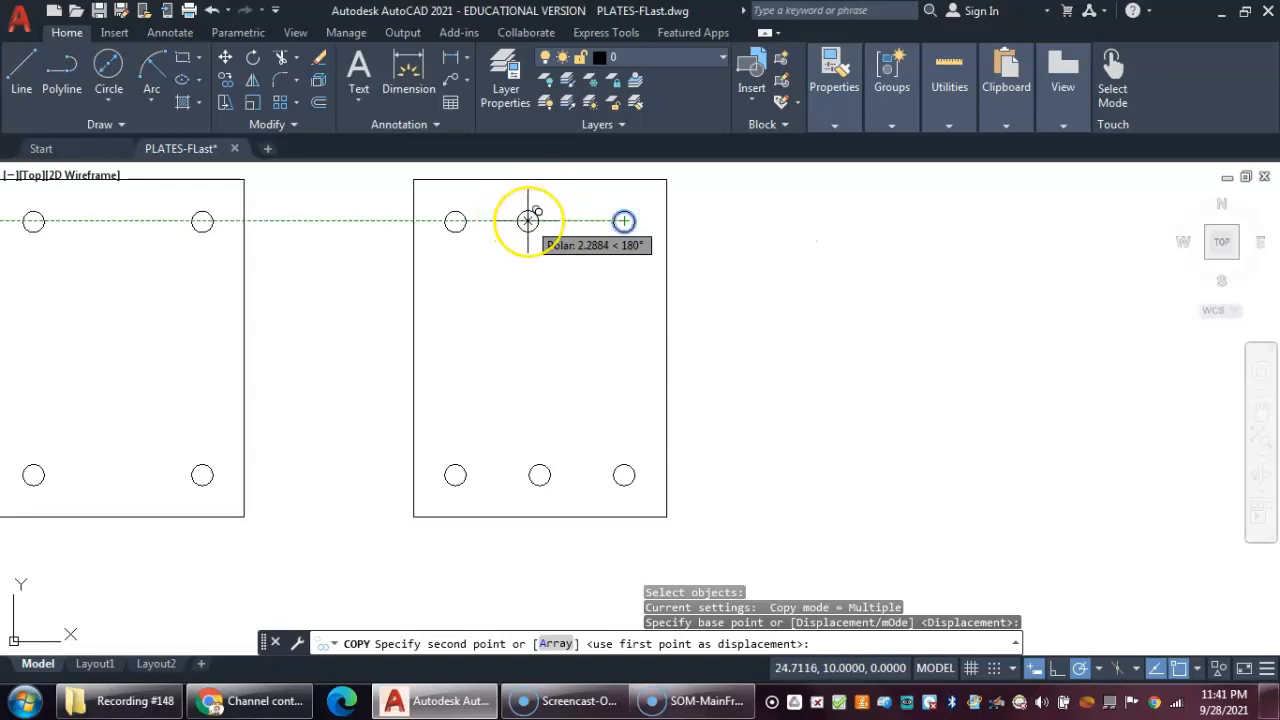
text(2)
key(Return)
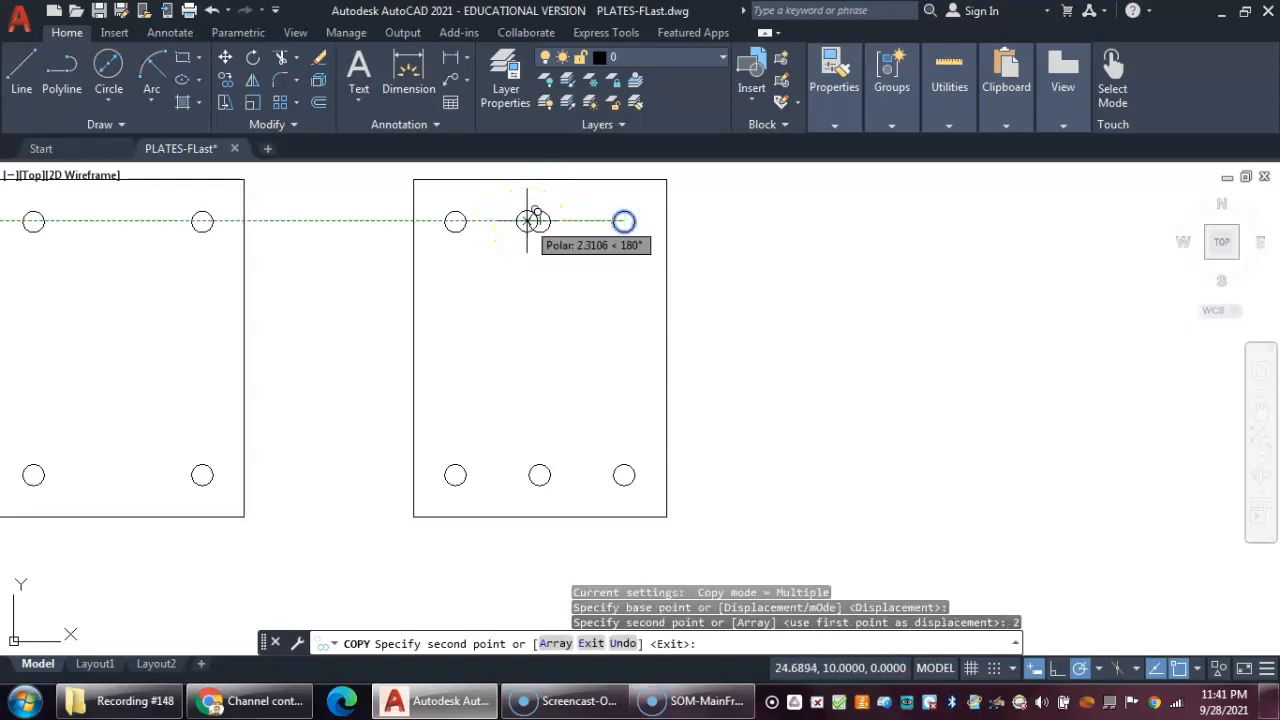
right_click(733, 280)
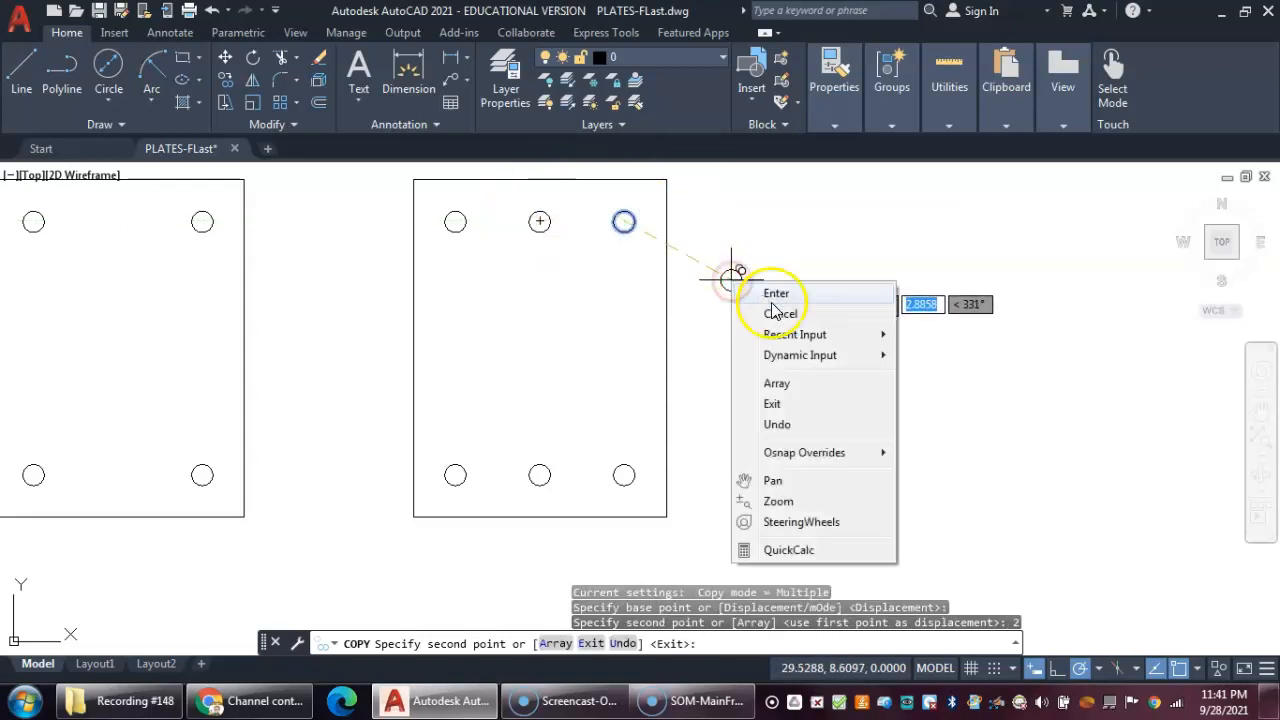
click(771, 294)
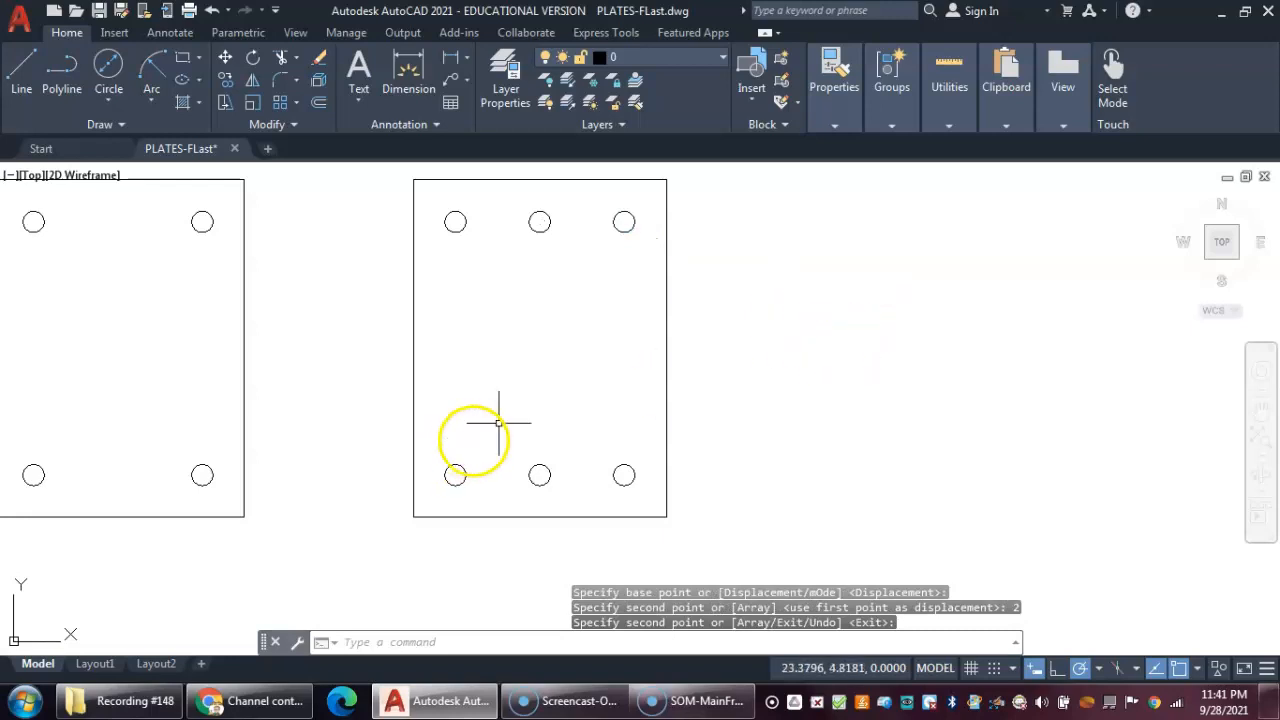
- Repeat Copy to copy the bottom row of three circles 3 units up, forming a middle row
right_click(760, 332)
mouse_move(809, 366)
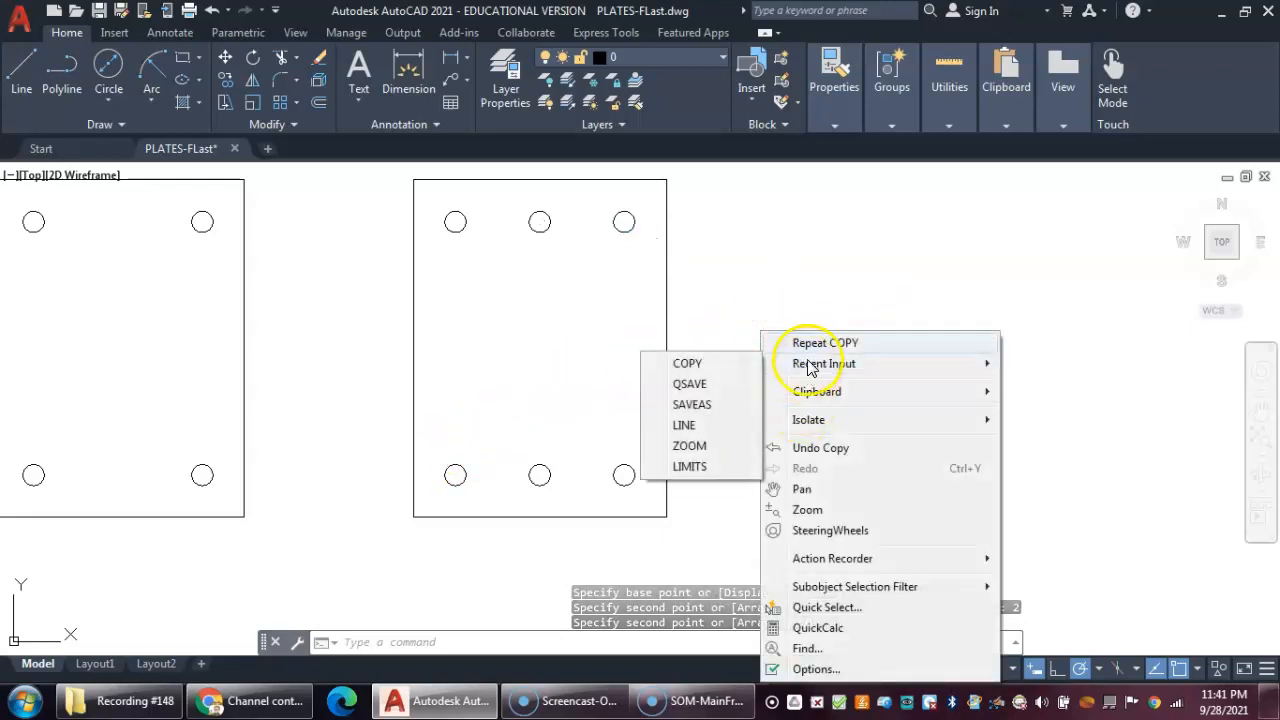
click(810, 343)
click(436, 449)
click(655, 498)
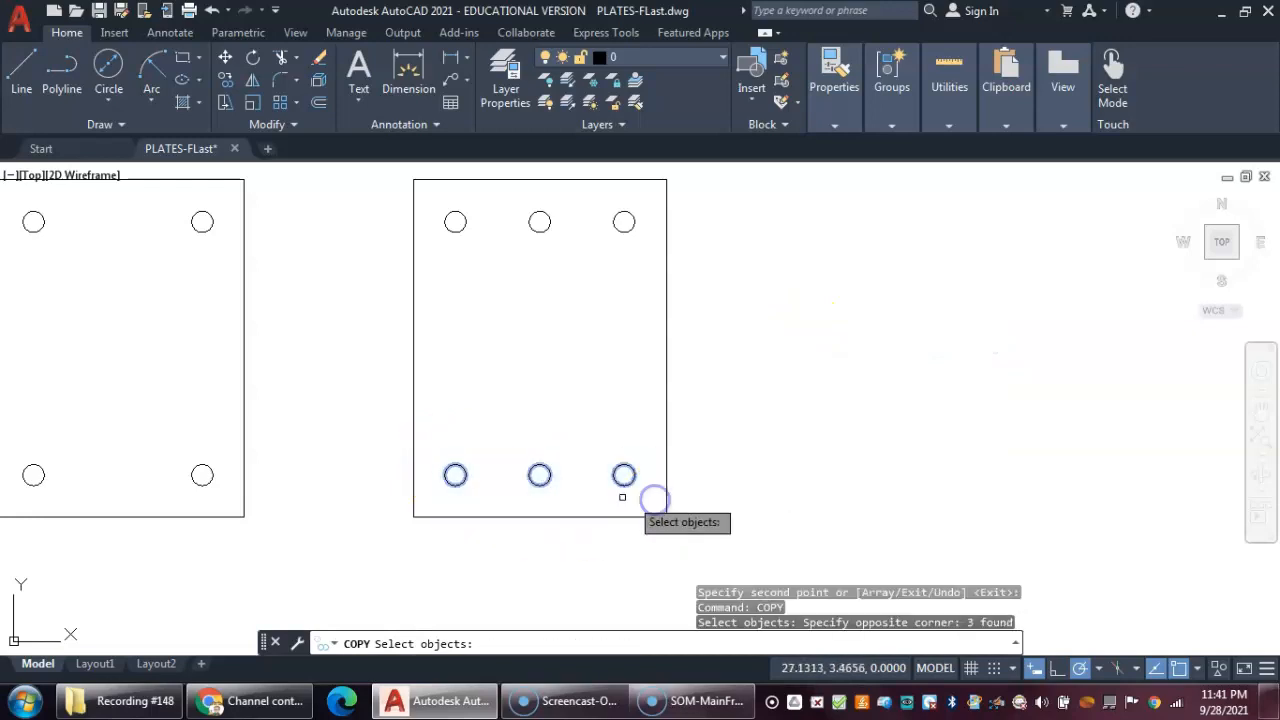
key(Return)
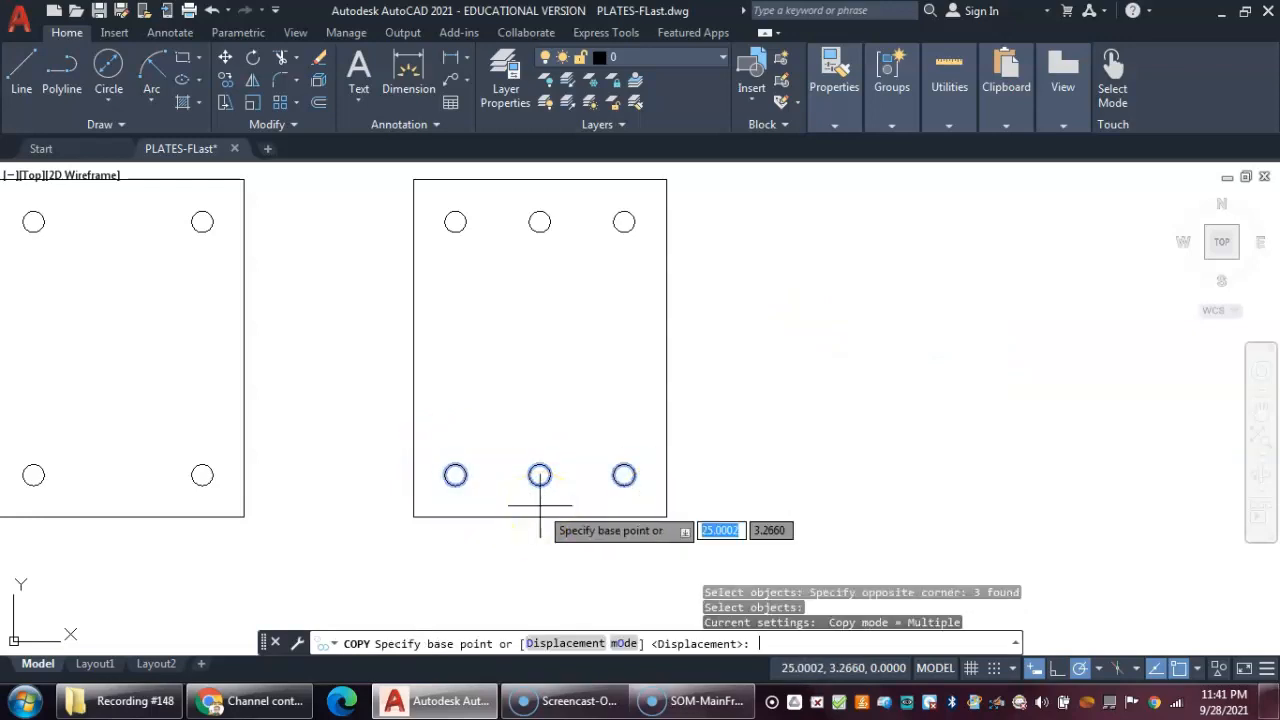
click(539, 475)
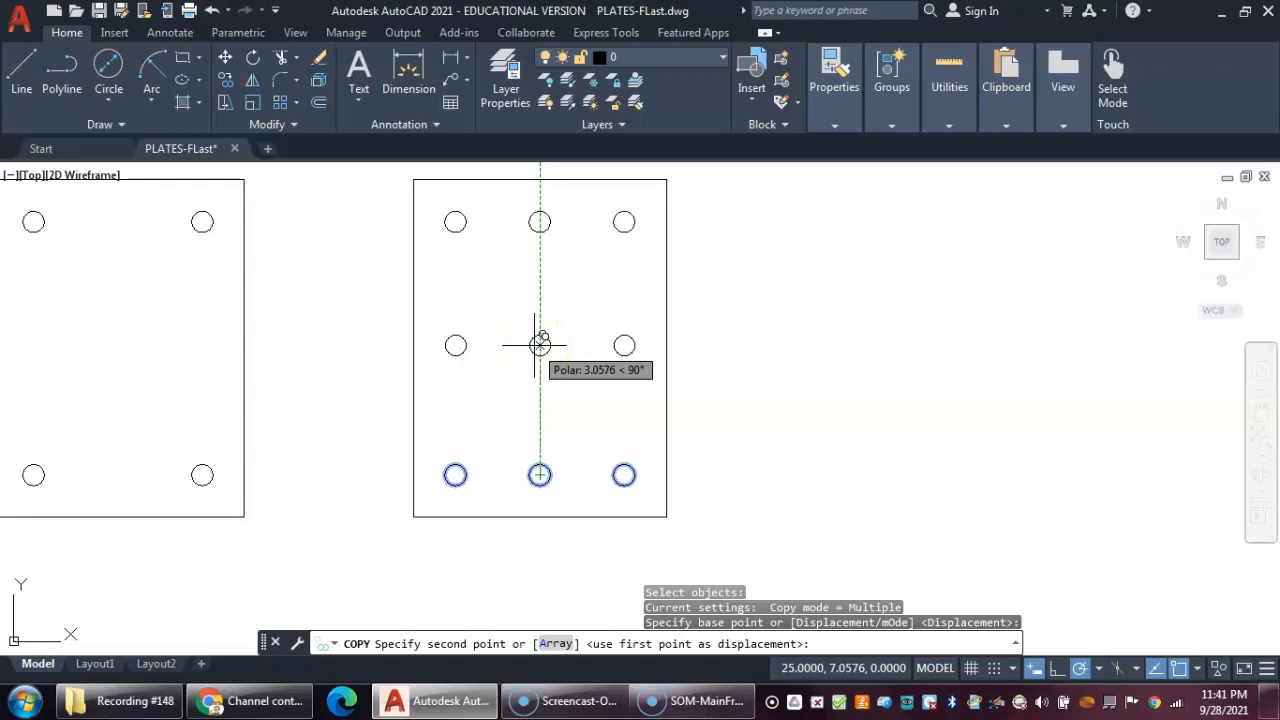
text(3)
key(Return)
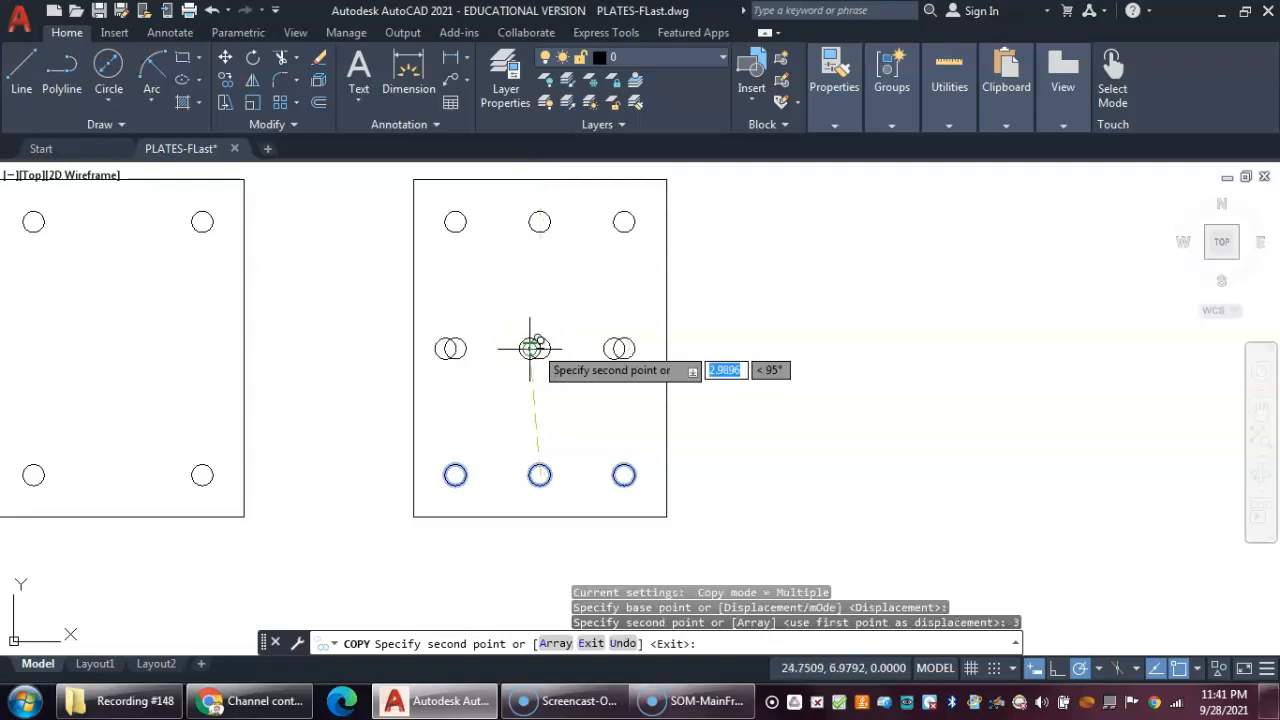
right_click(968, 405)
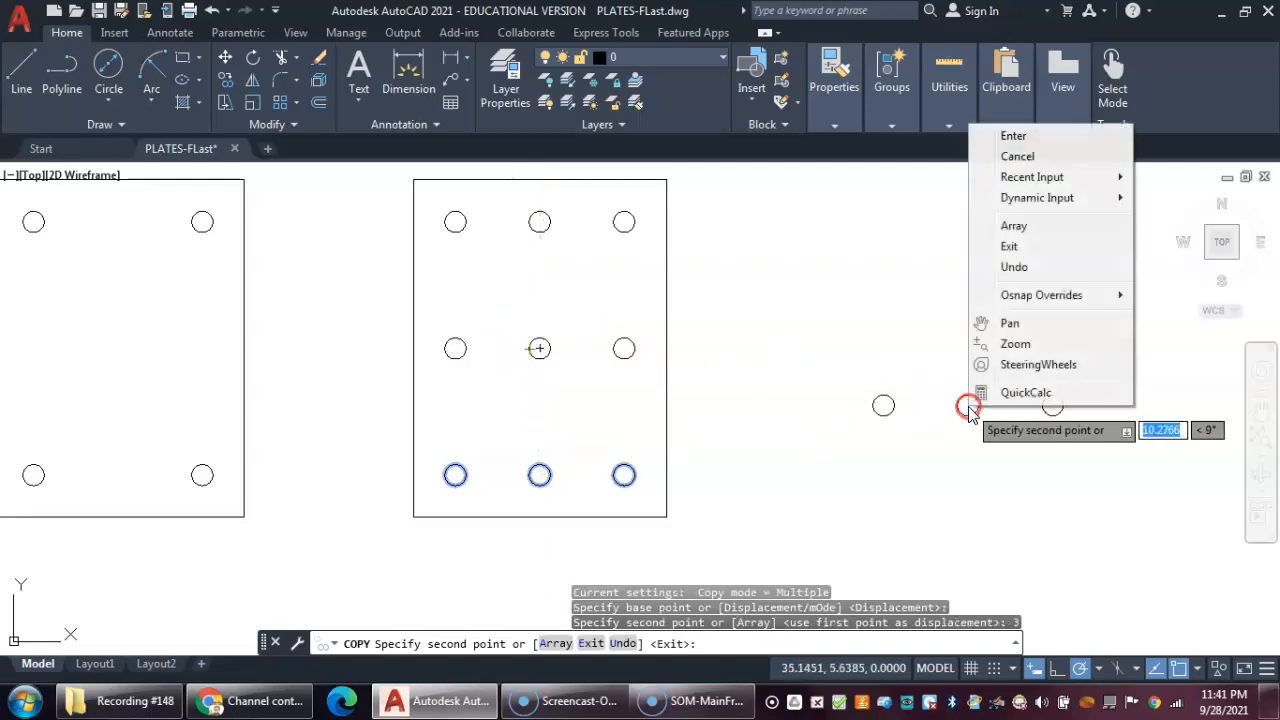
click(1034, 140)
- Copy the nine-hole plate 10 units to the right from its lower-left corner
scroll(884, 315, down, 3)
middle_drag(884, 315, 858, 320)
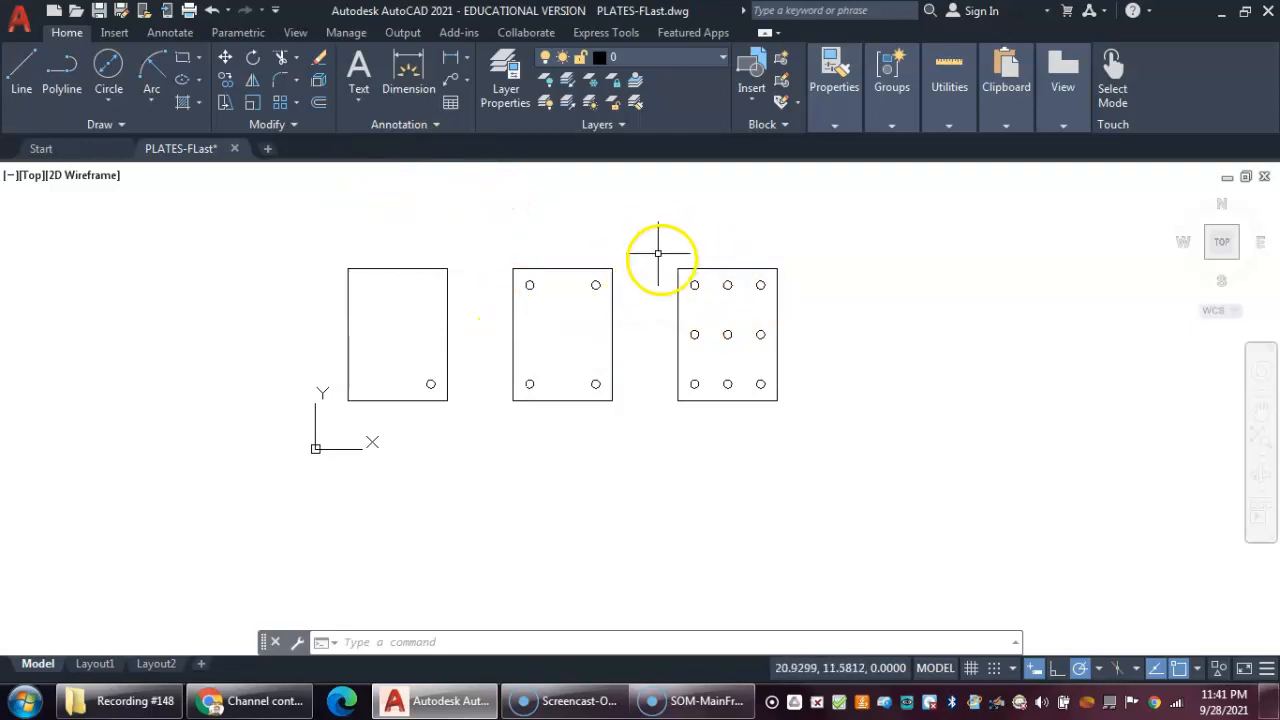
click(228, 80)
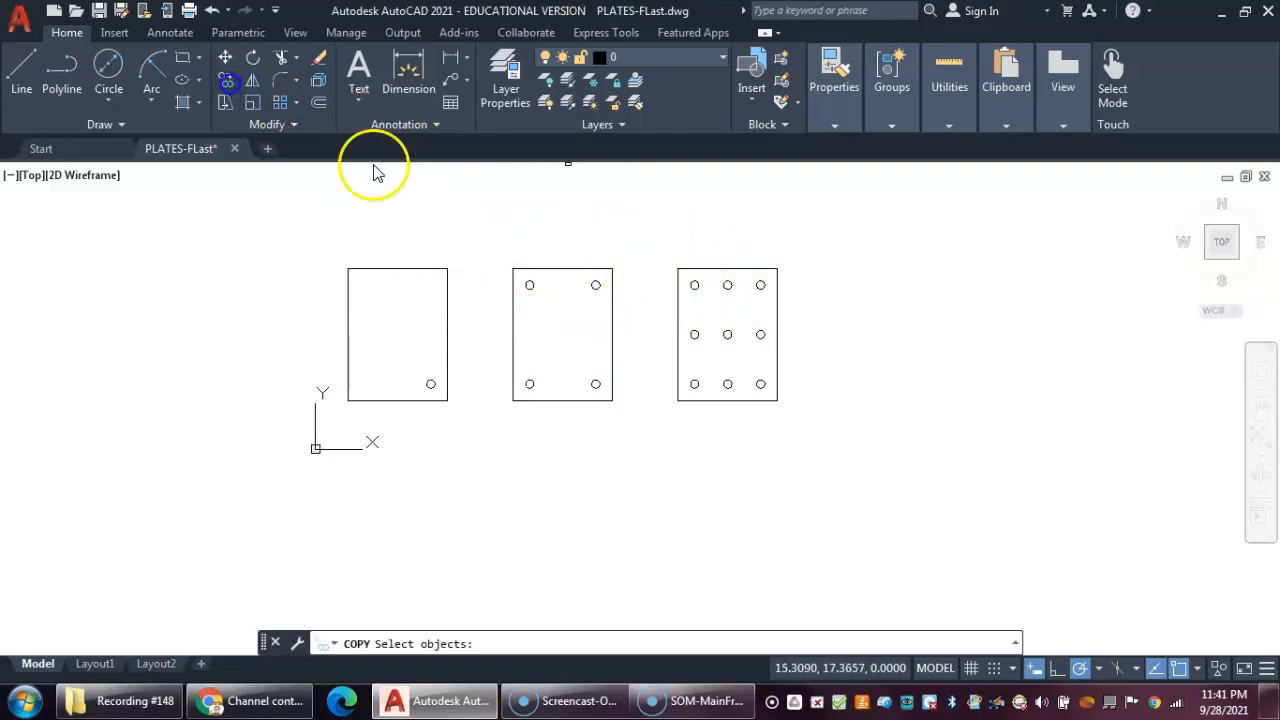
click(828, 450)
key(Return)
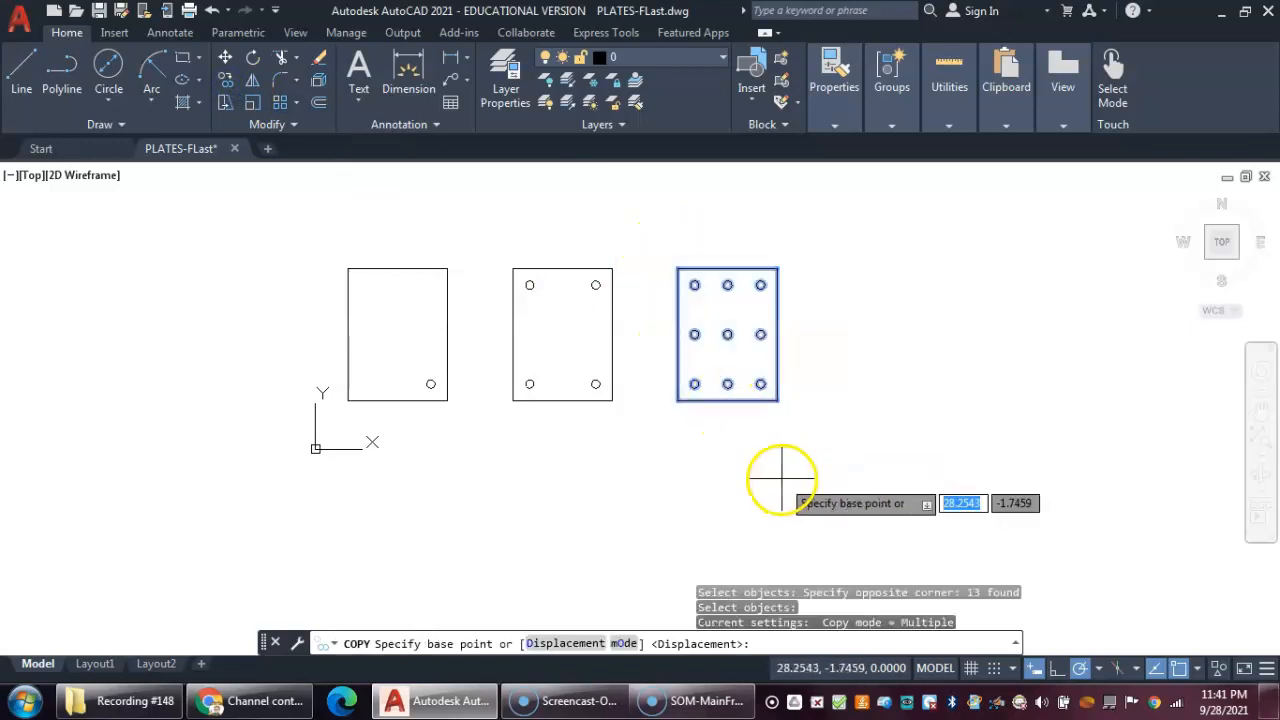
click(677, 401)
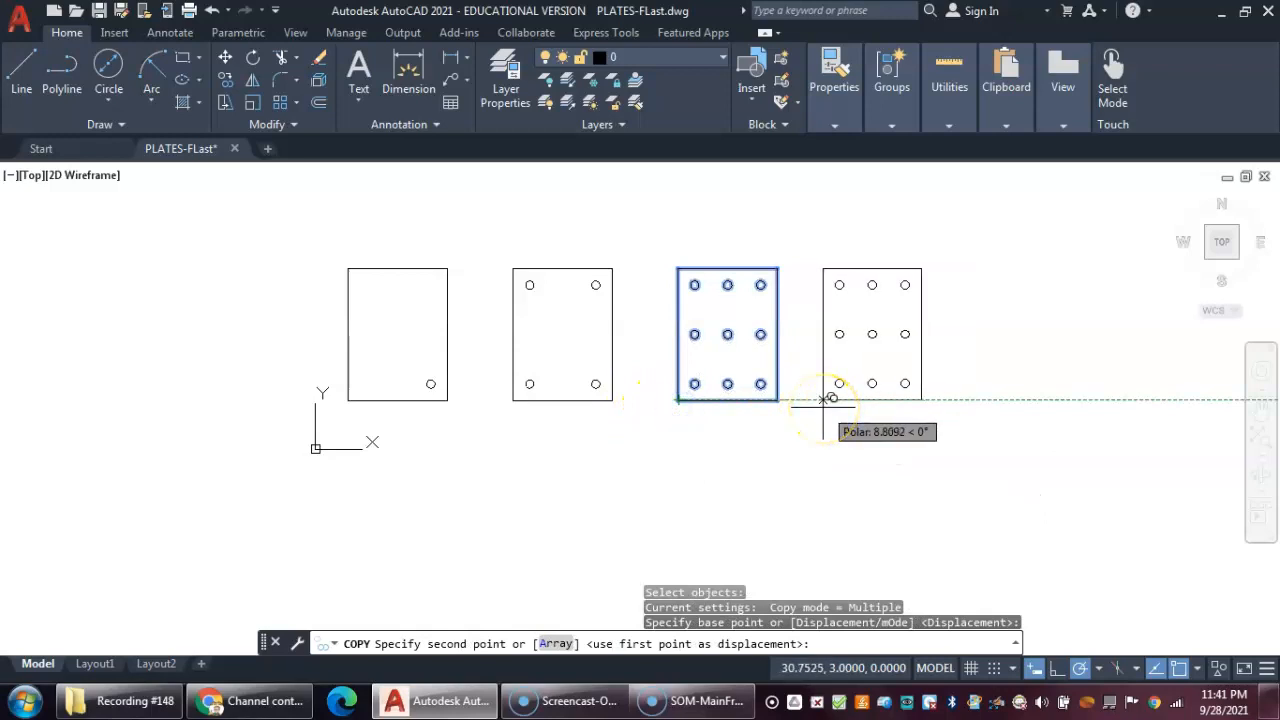
text(10)
key(Return)
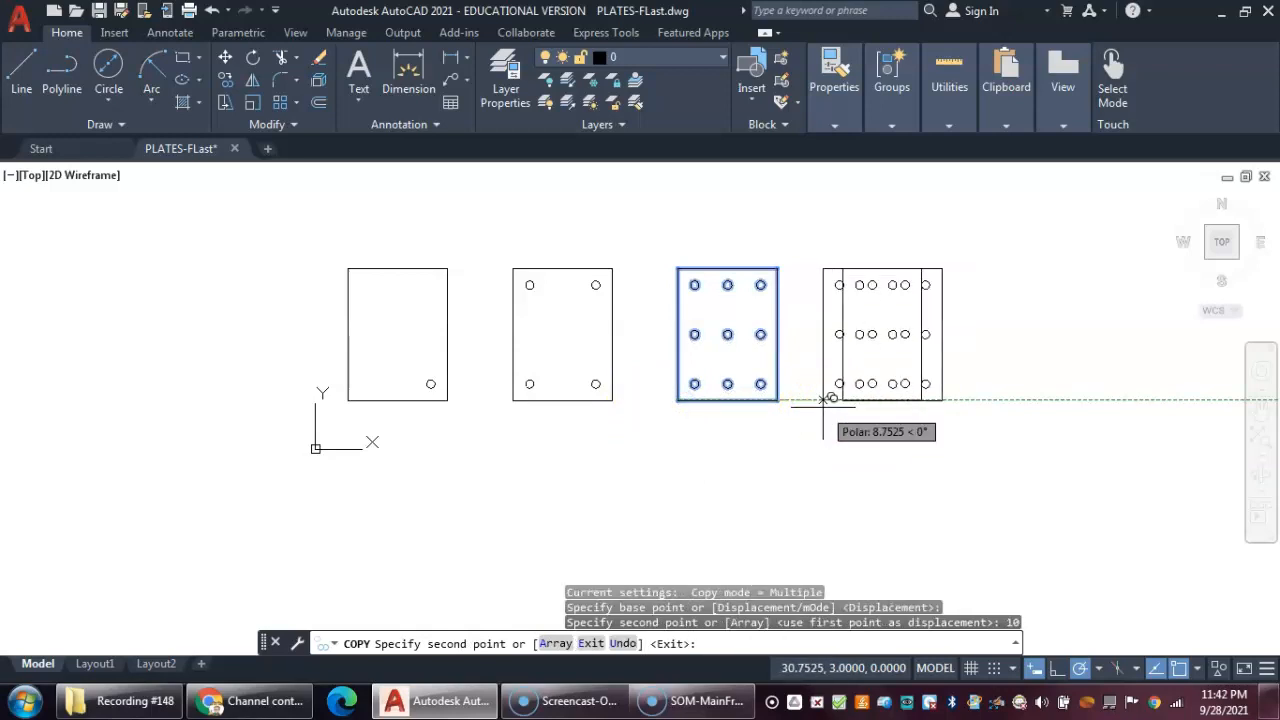
right_click(955, 418)
mouse_move(1022, 215)
click(1008, 150)
- Delete every circle on the fourth plate except its lower-right one
click(950, 118)
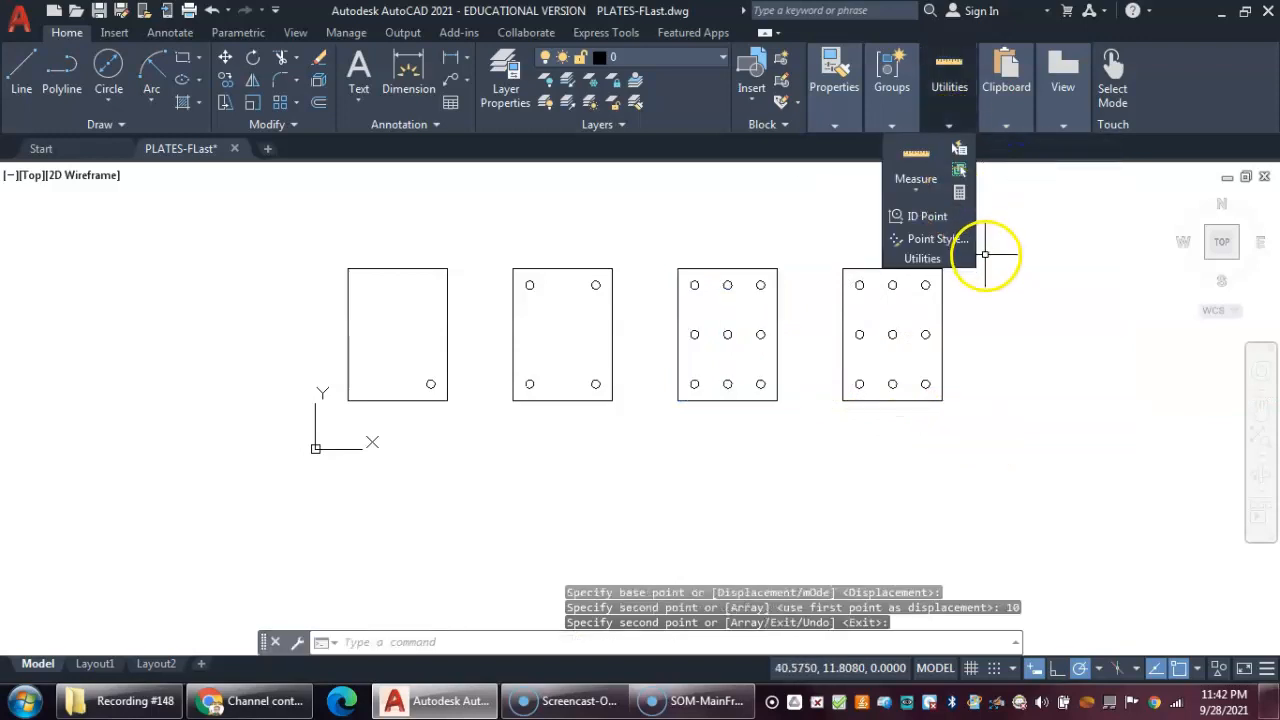
middle_drag(829, 329, 605, 336)
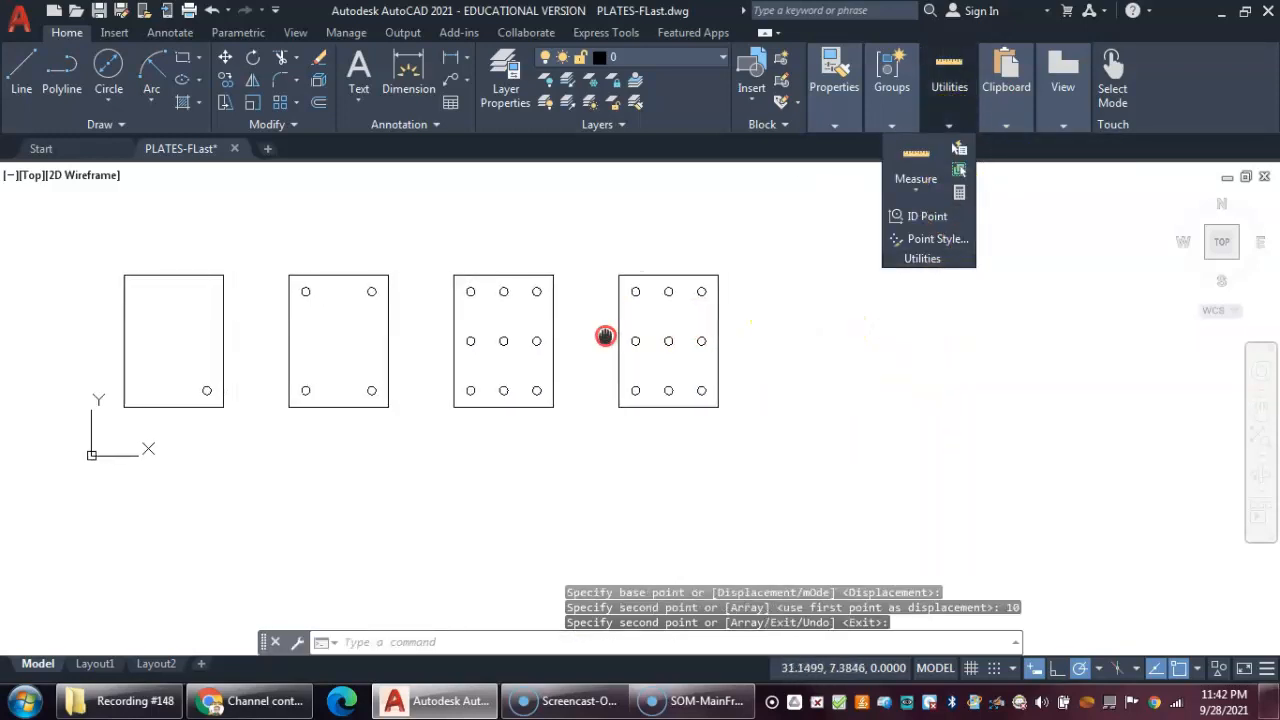
click(625, 284)
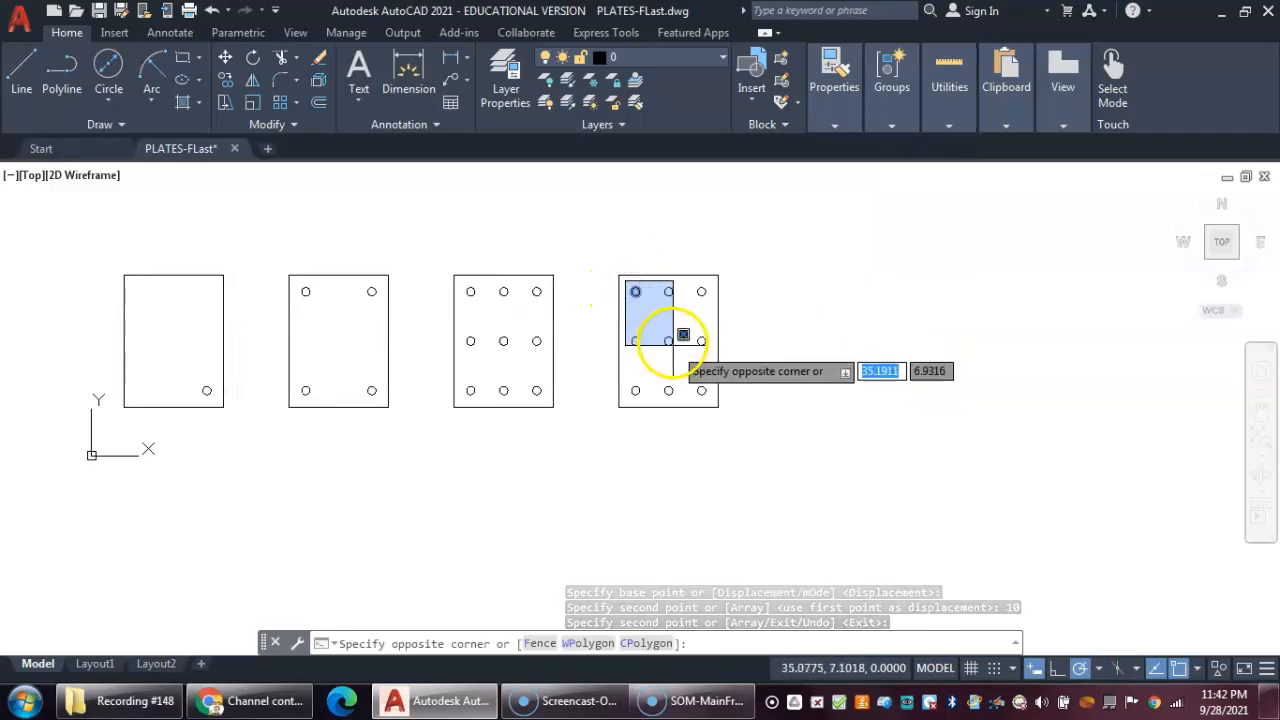
click(706, 361)
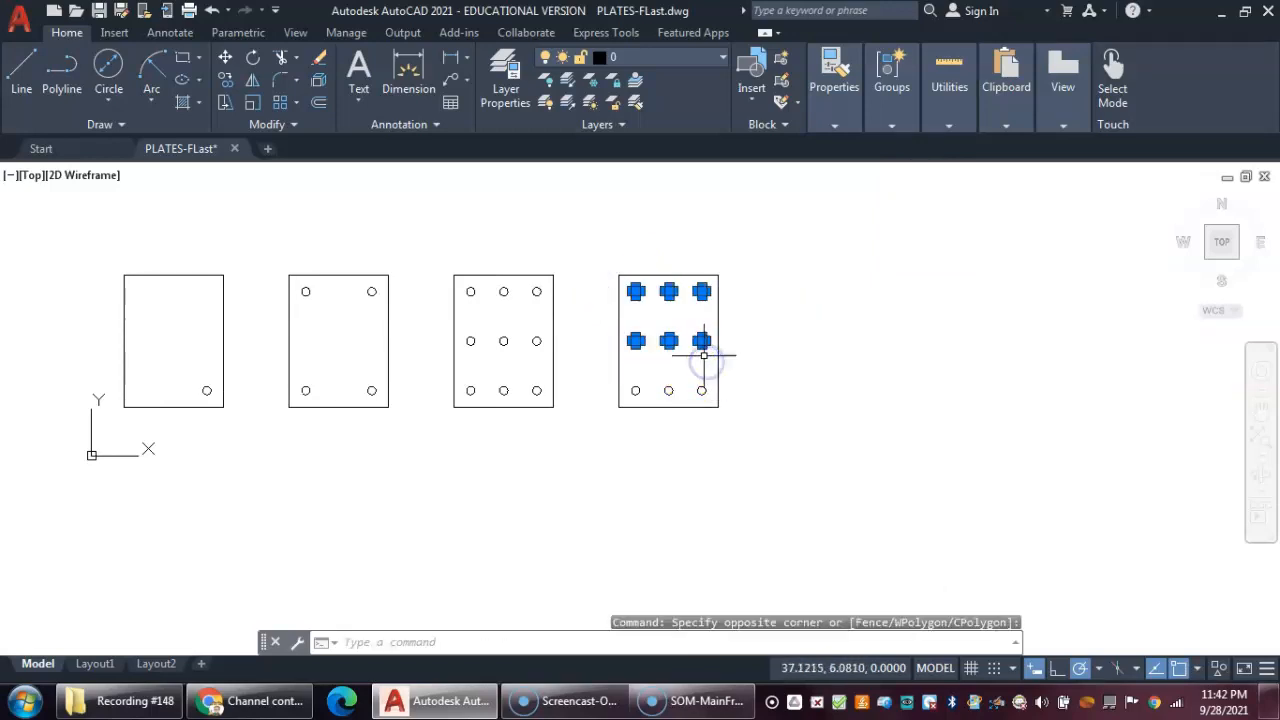
key(Delete)
click(625, 376)
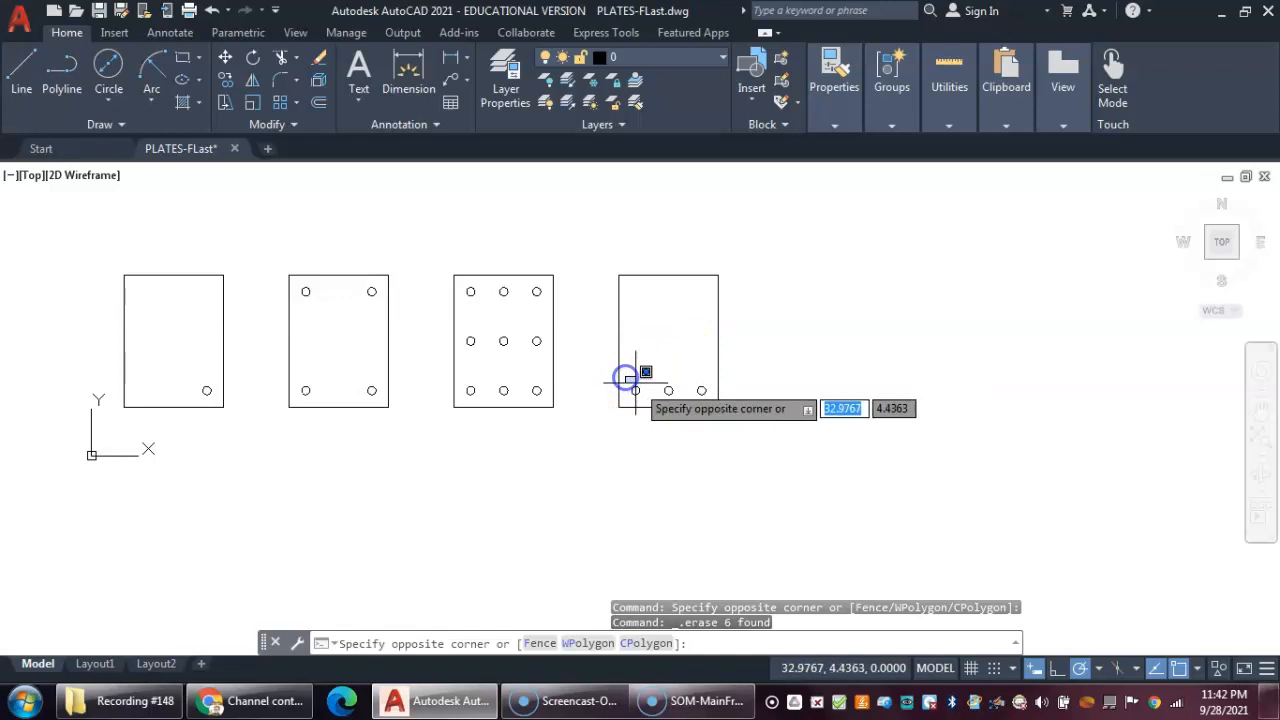
click(678, 399)
key(Delete)
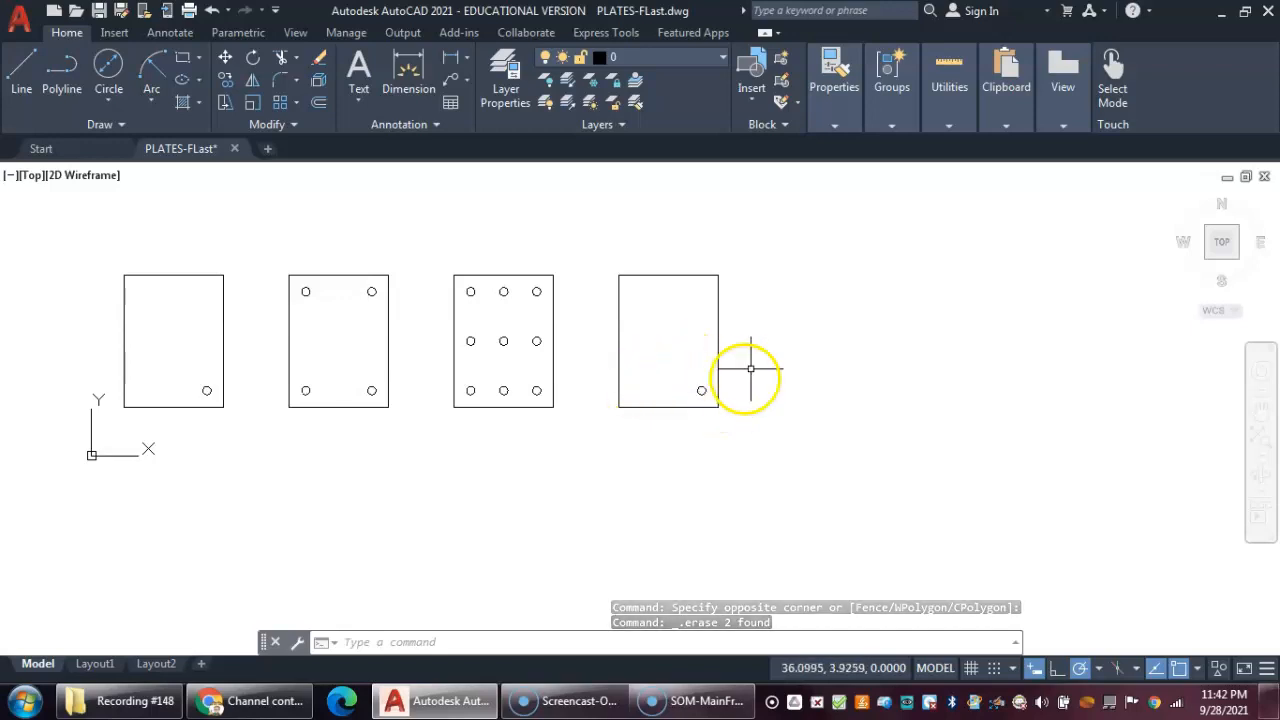
- Copy the fourth plate's lower-right circle from its center to 2 and 4 units at 125 degrees
click(226, 77)
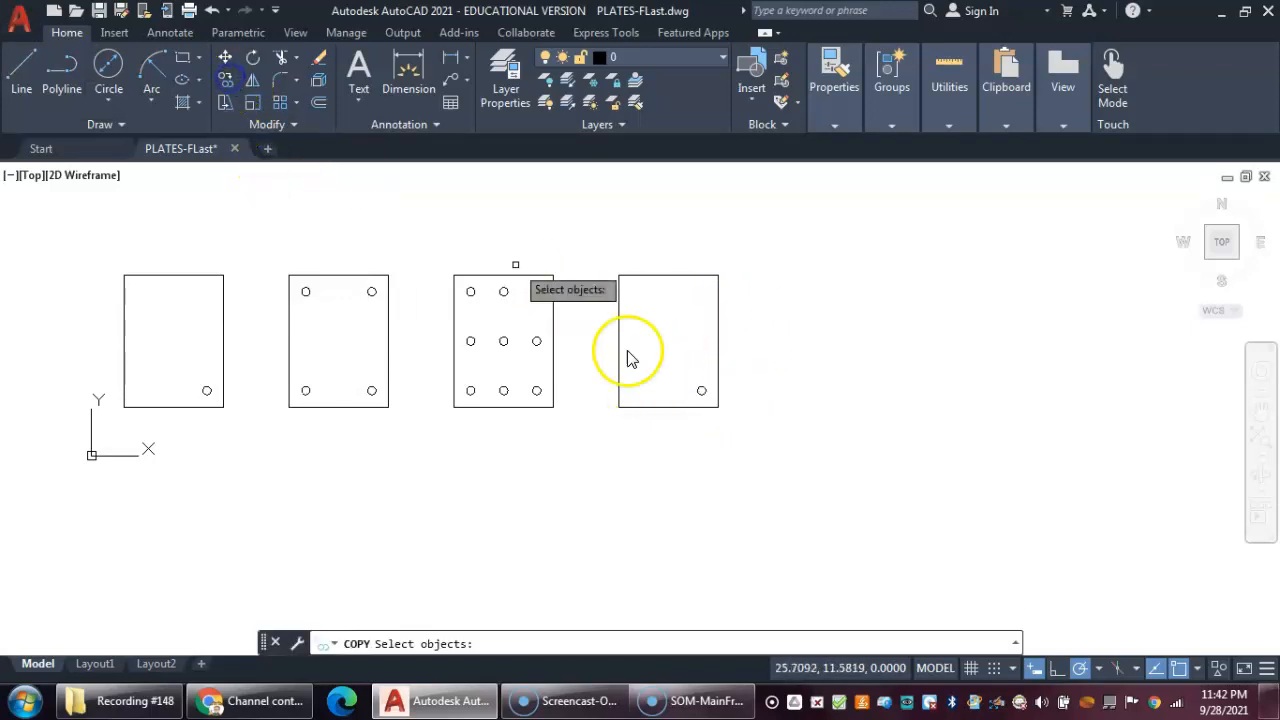
click(701, 390)
key(Return)
scroll(710, 387, up, 8)
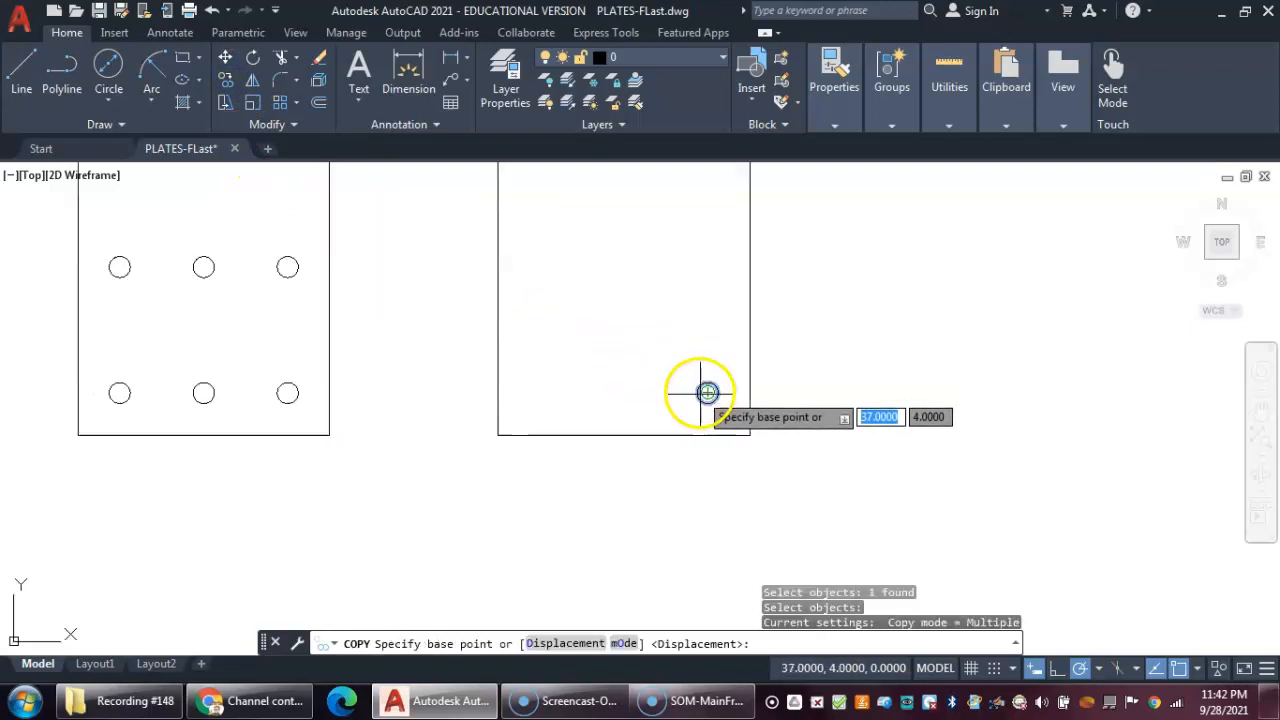
click(719, 387)
scroll(560, 210, down, 4)
middle_drag(565, 215, 623, 369)
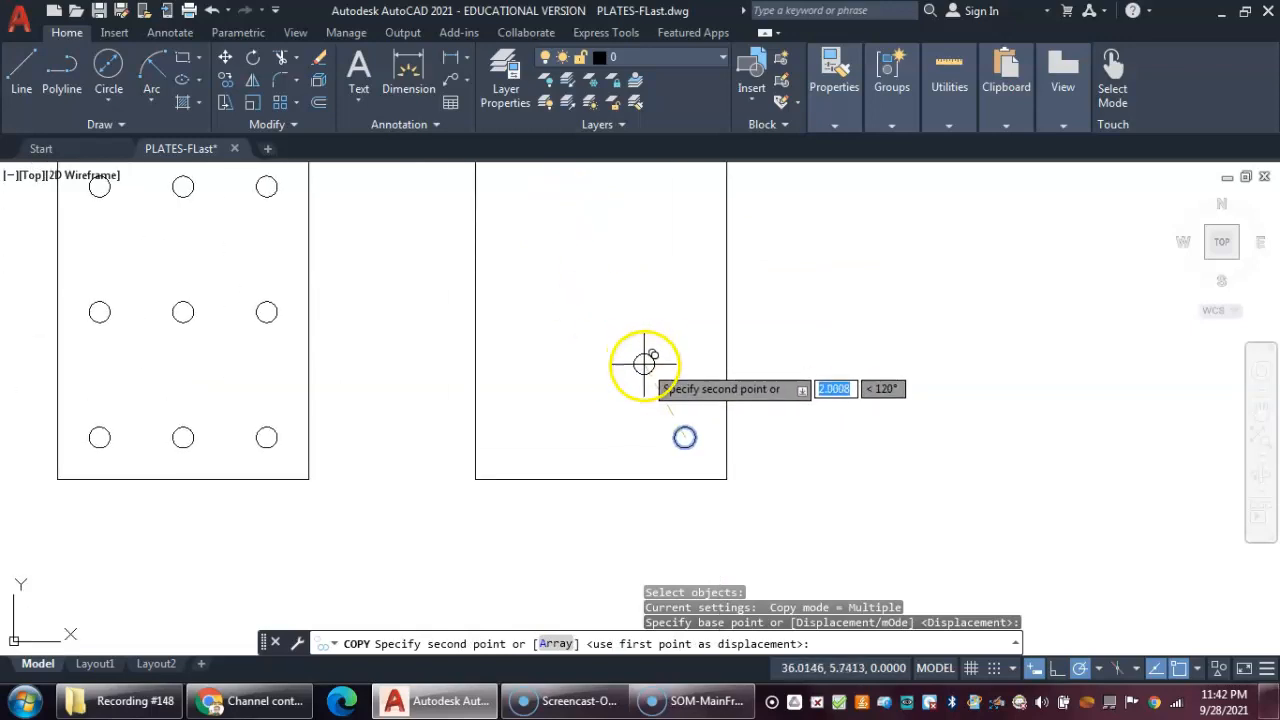
middle_drag(508, 194, 405, 410)
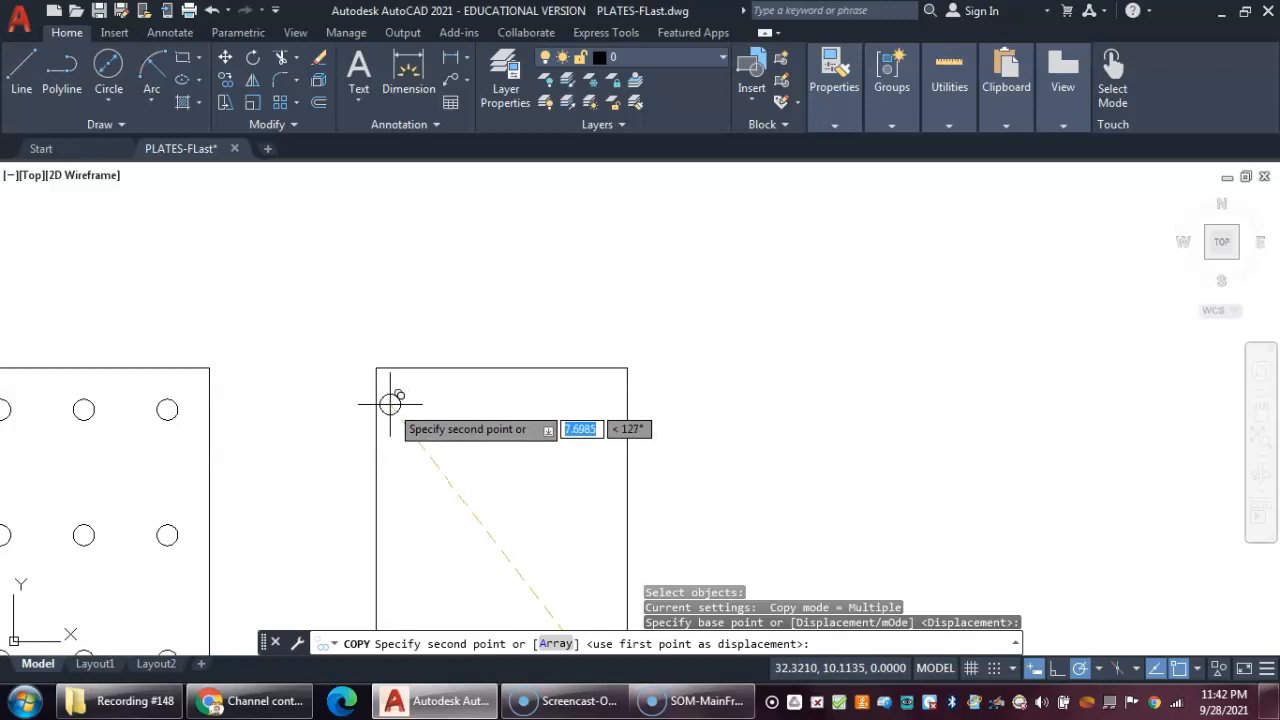
scroll(395, 403, down, 2)
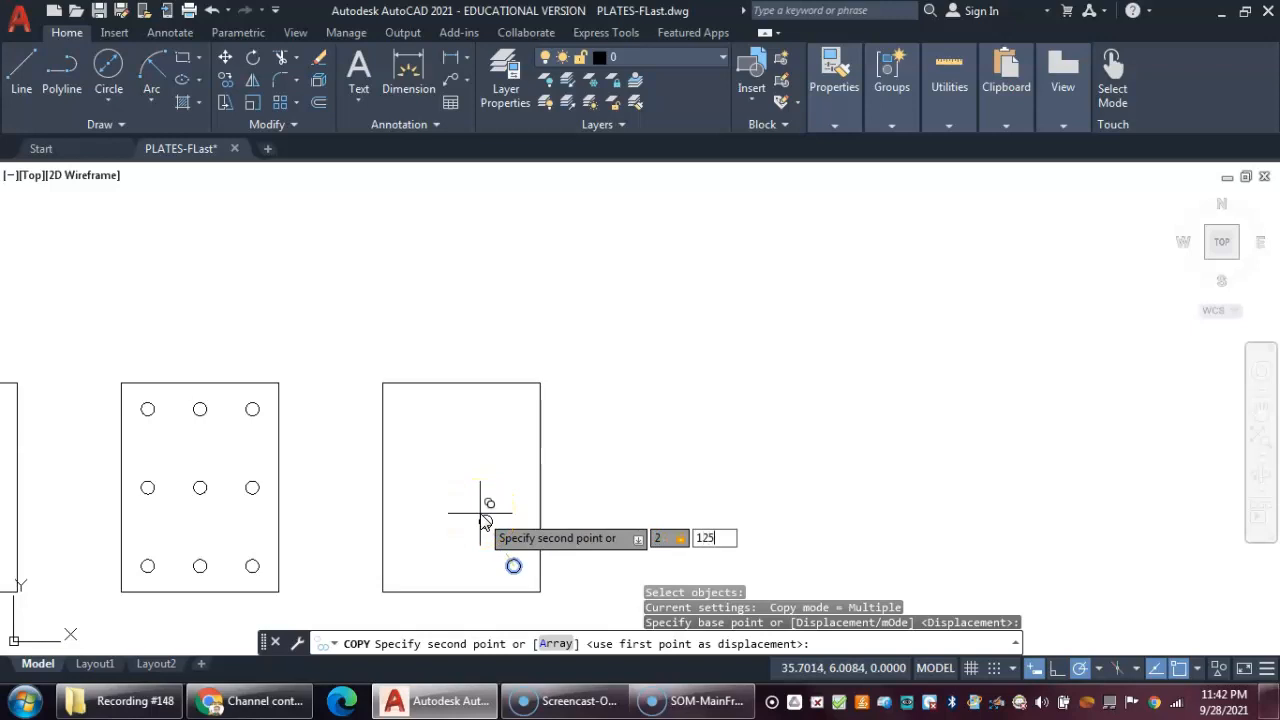
key(Return)
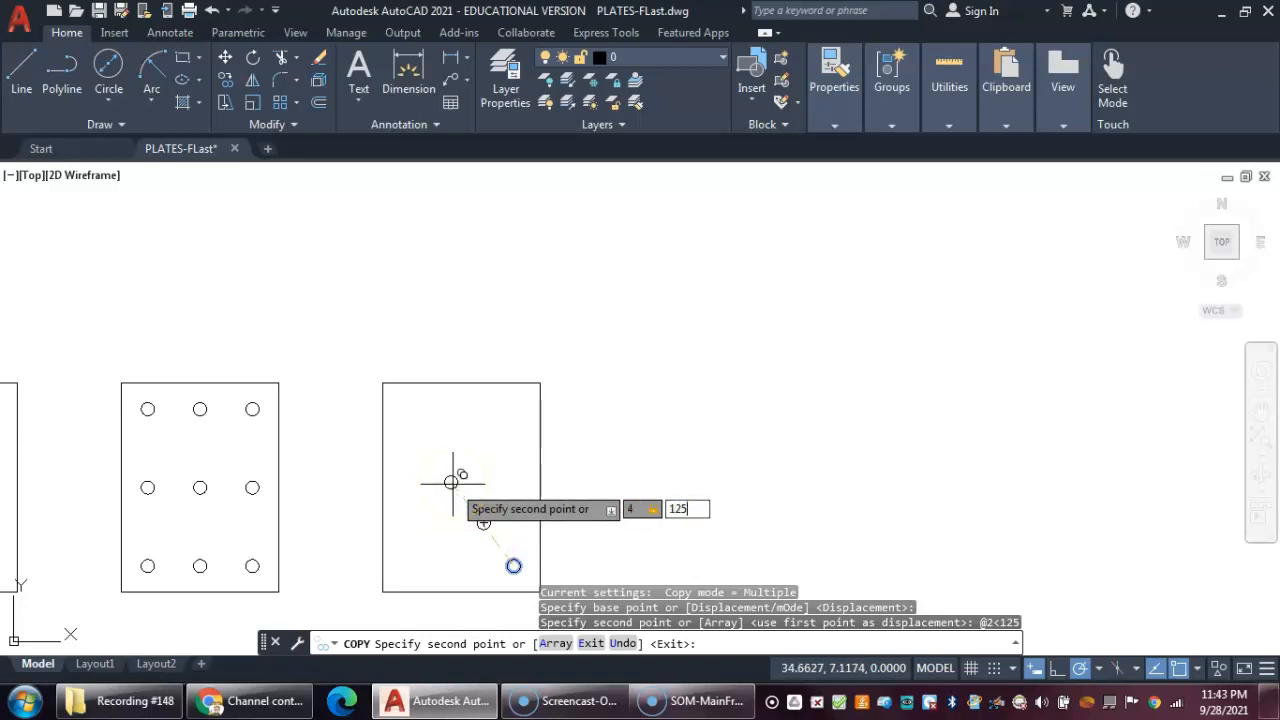
key(Return)
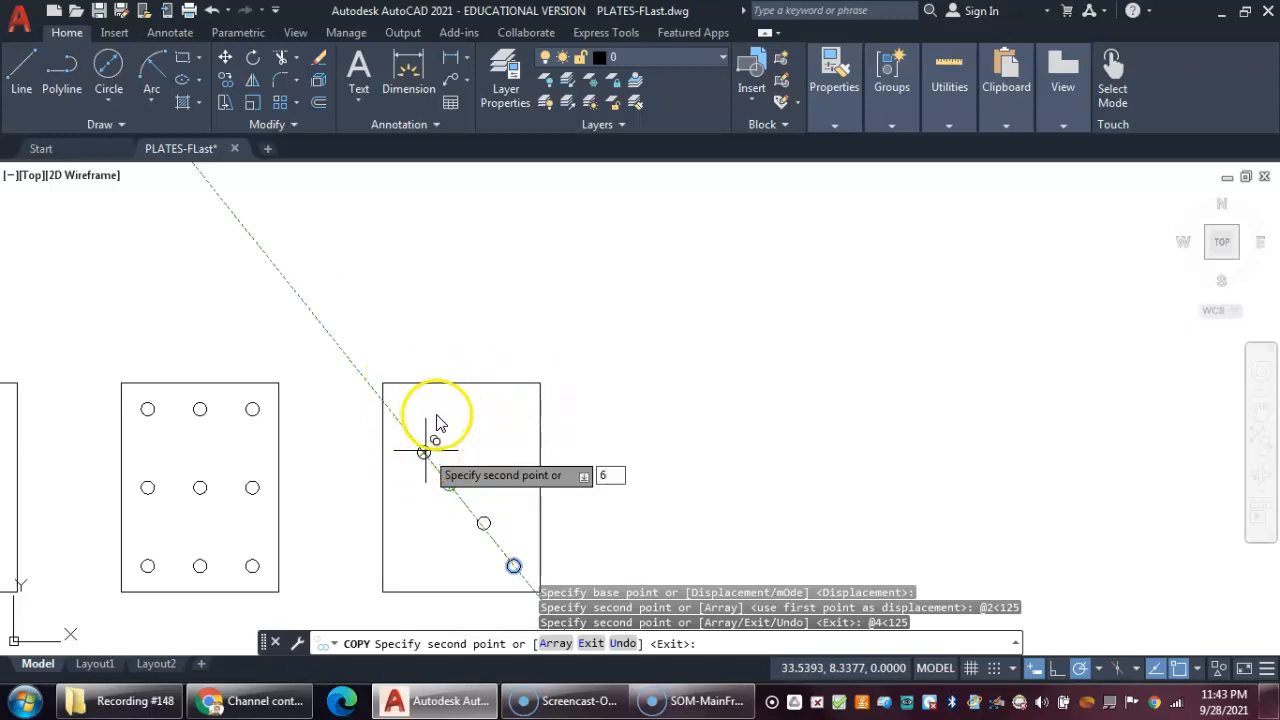
key(Escape)
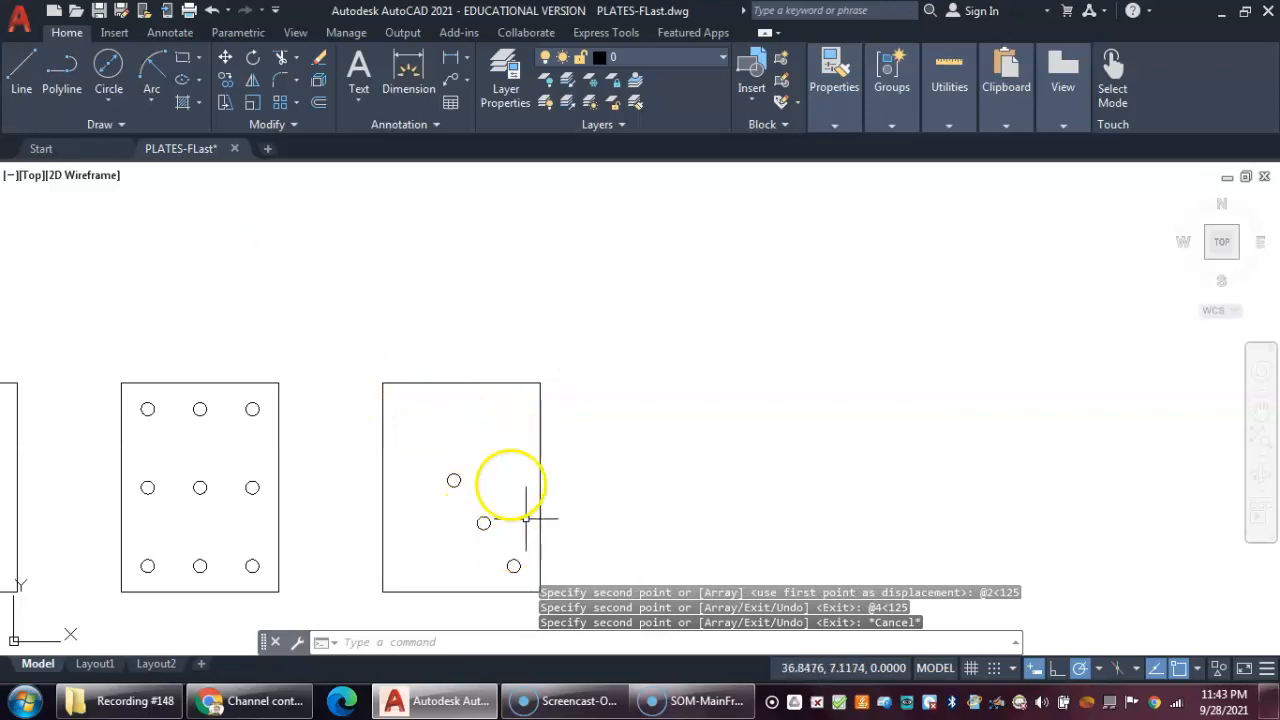
- Repeat Copy to copy the same lower-right circle 6 units at 125 degrees, completing the diagonal row
right_click(507, 461)
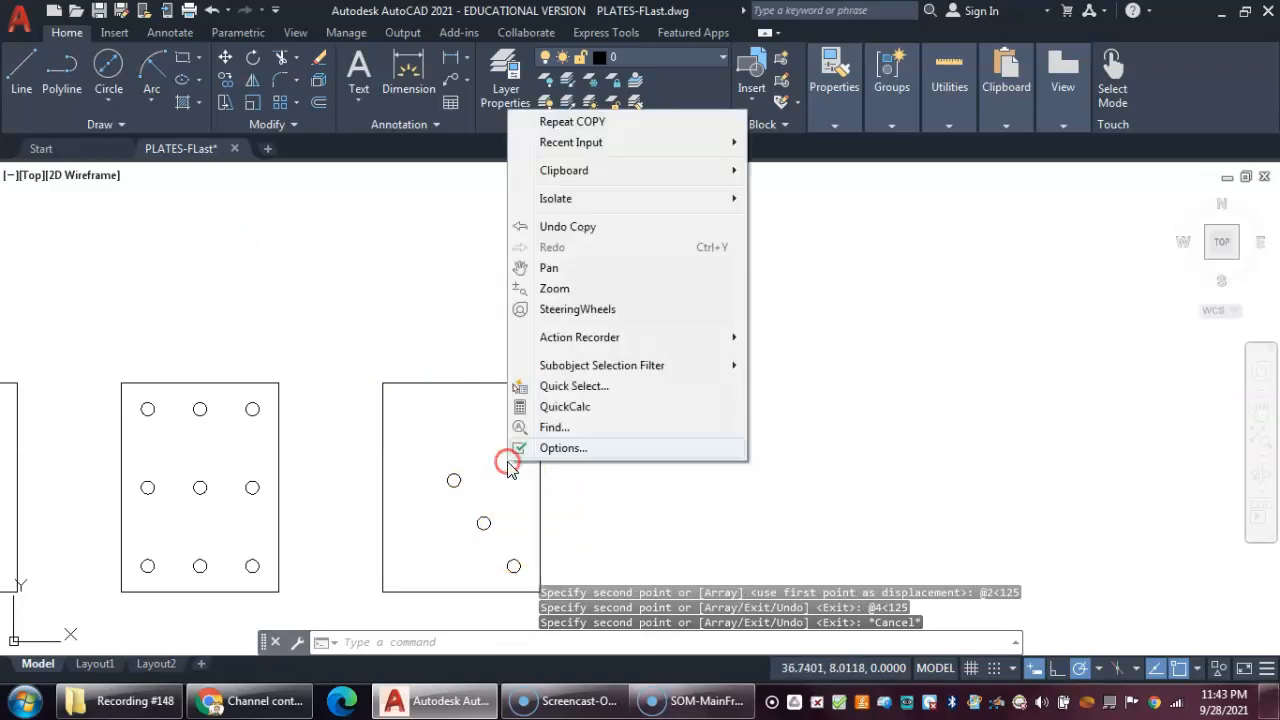
click(565, 122)
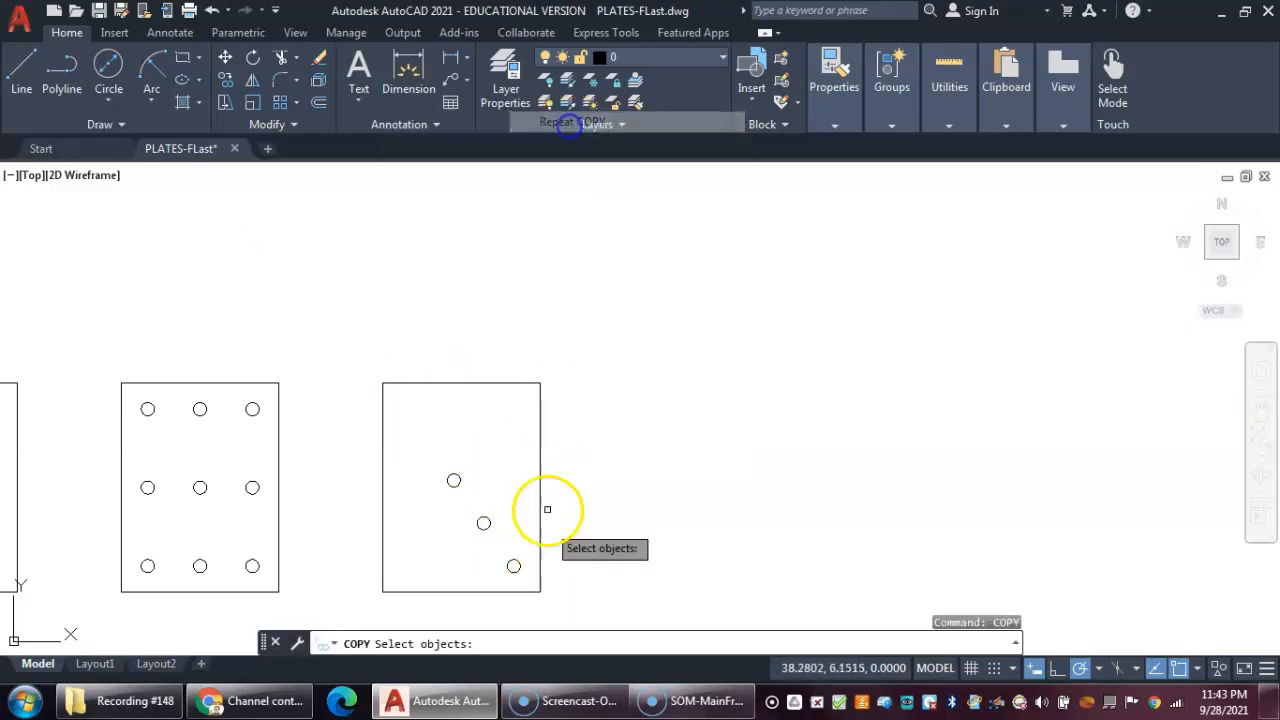
click(513, 565)
key(Return)
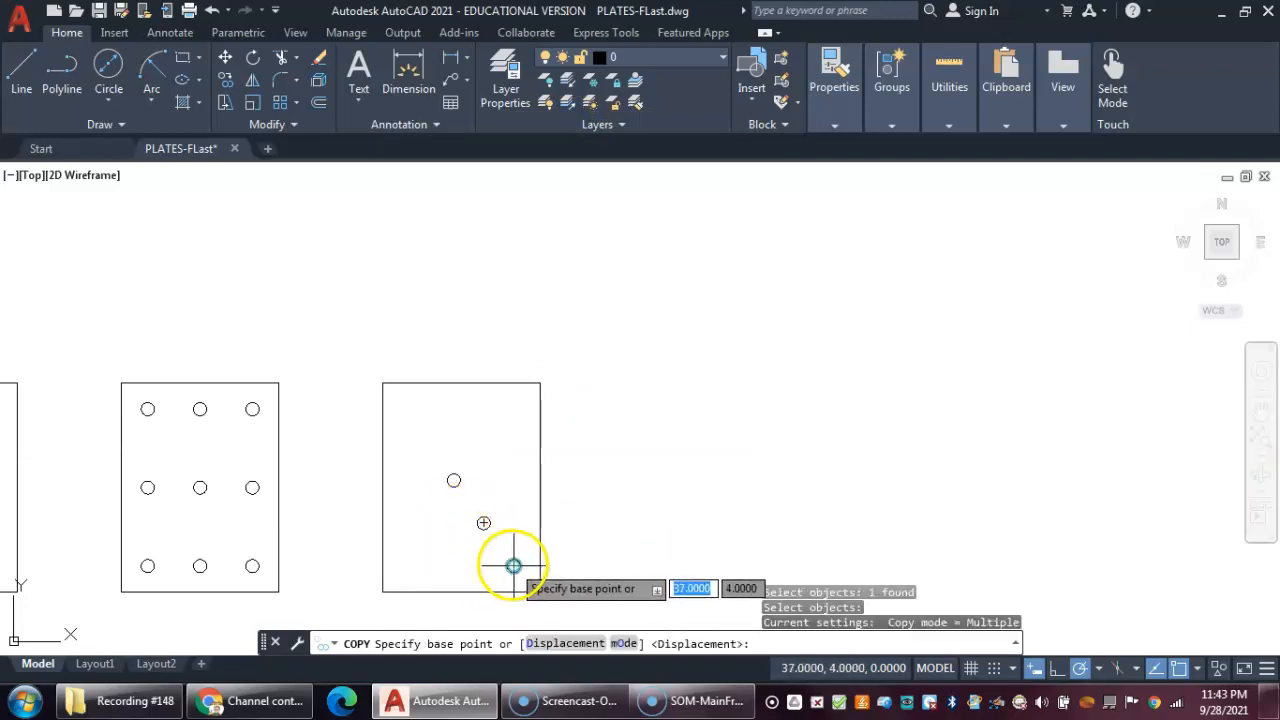
click(513, 566)
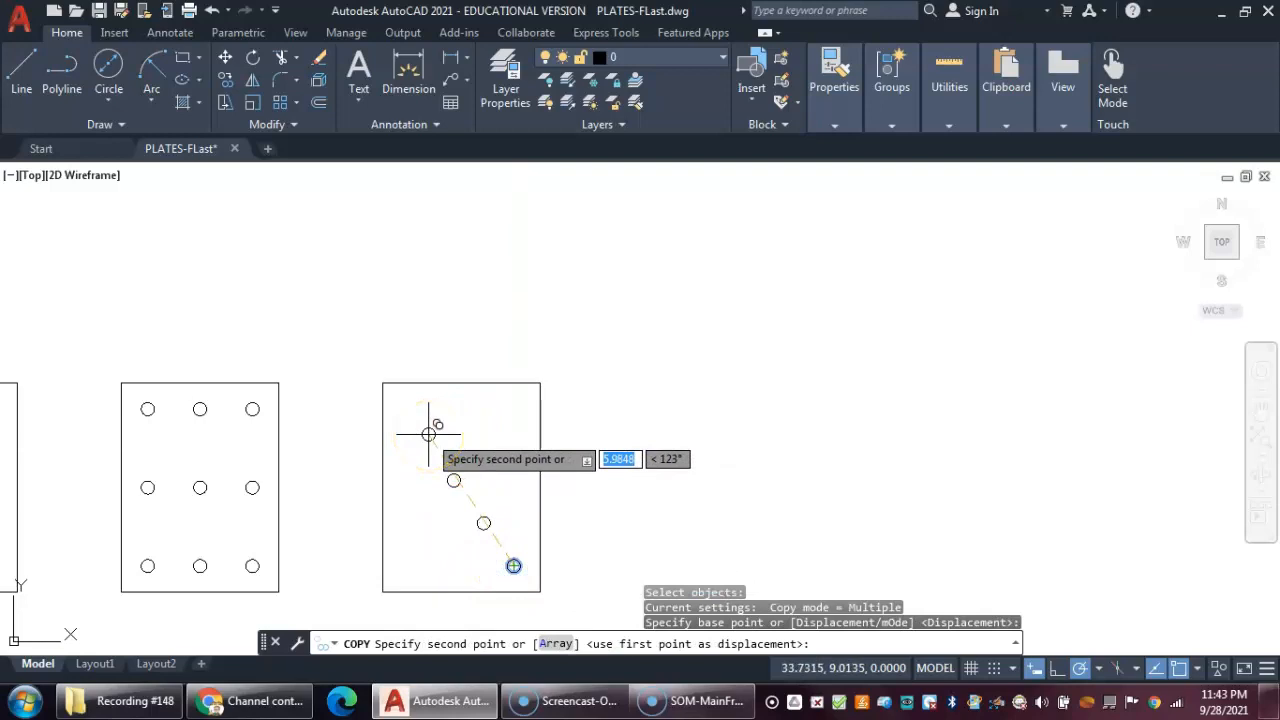
text(125)
key(Return)
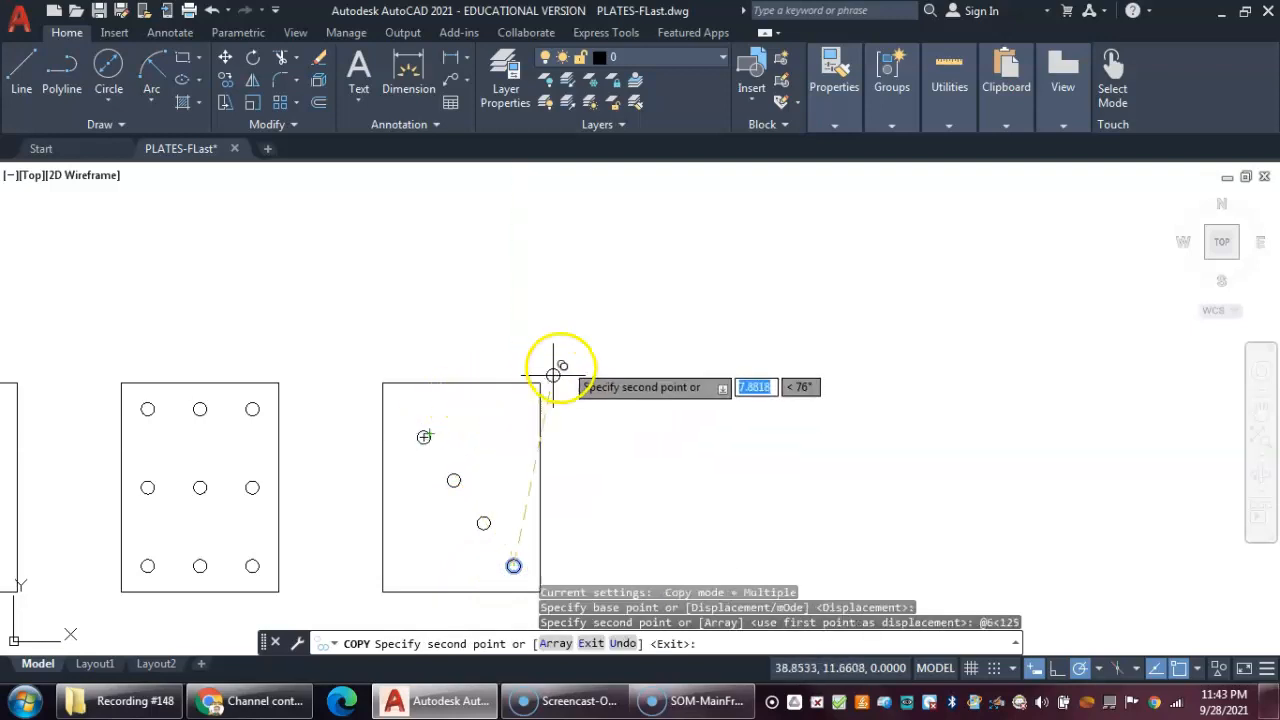
right_click(553, 375)
click(612, 357)
- Save the drawing
scroll(540, 430, down, 4)
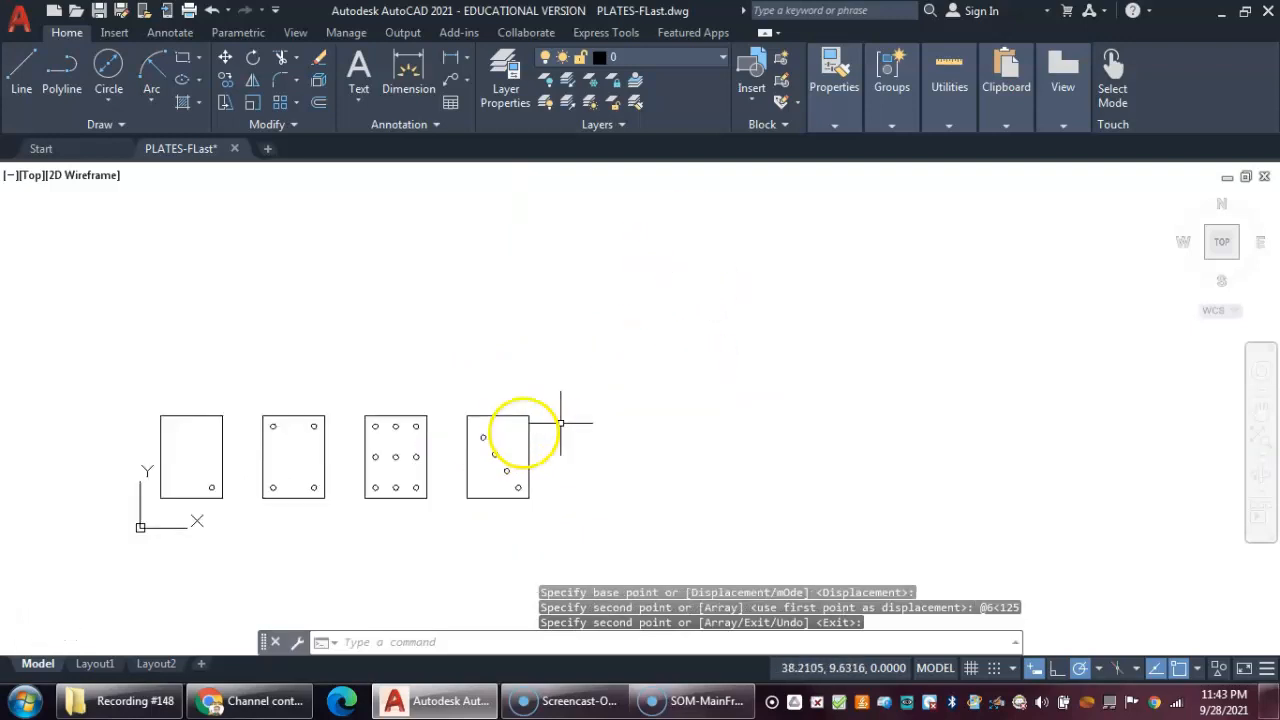
scroll(480, 389, down, 2)
scroll(466, 383, up, 5)
mouse_move(466, 383)
middle_down()
mouse_move(648, 280)
mouse_move(632, 246)
mouse_move(618, 260)
middle_up()
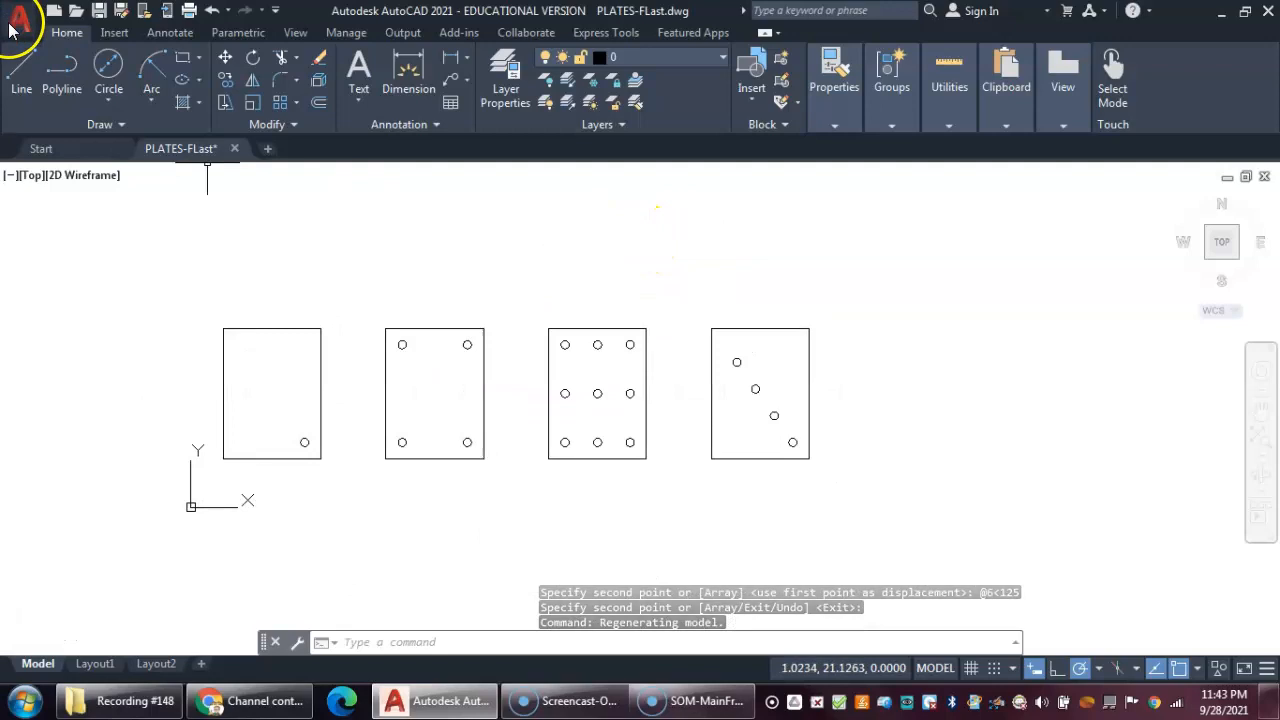
click(100, 12)
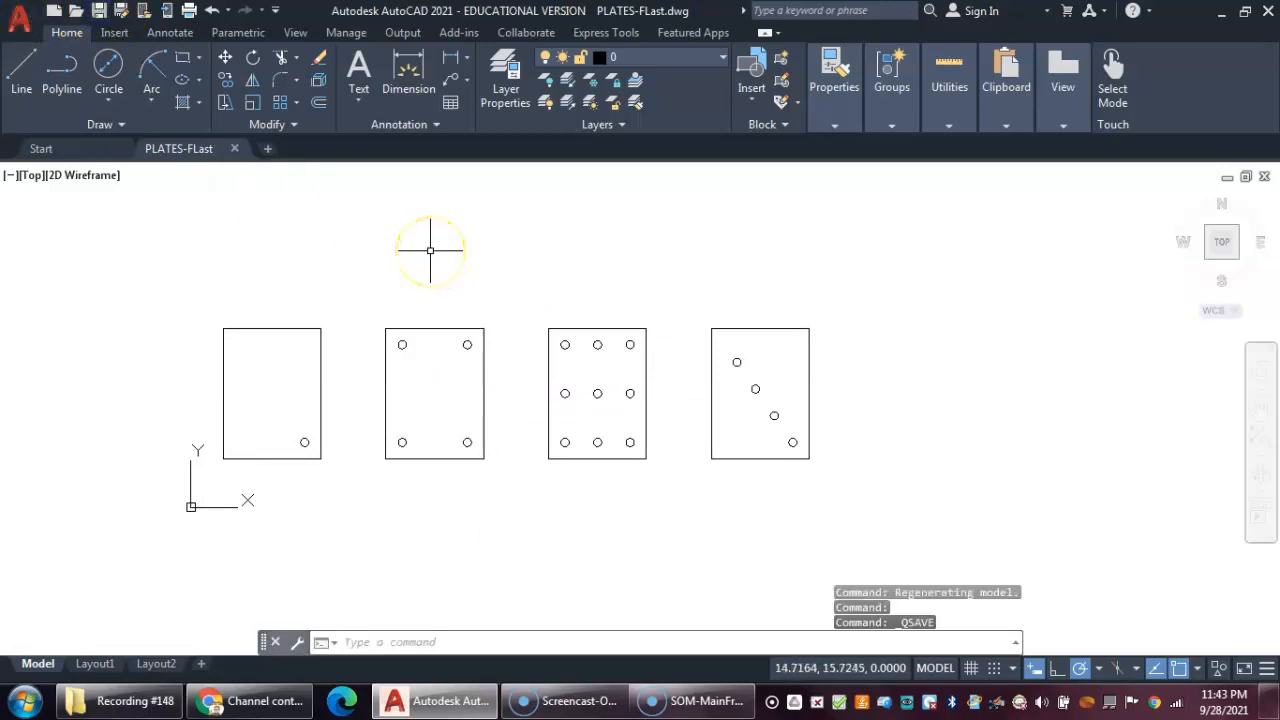